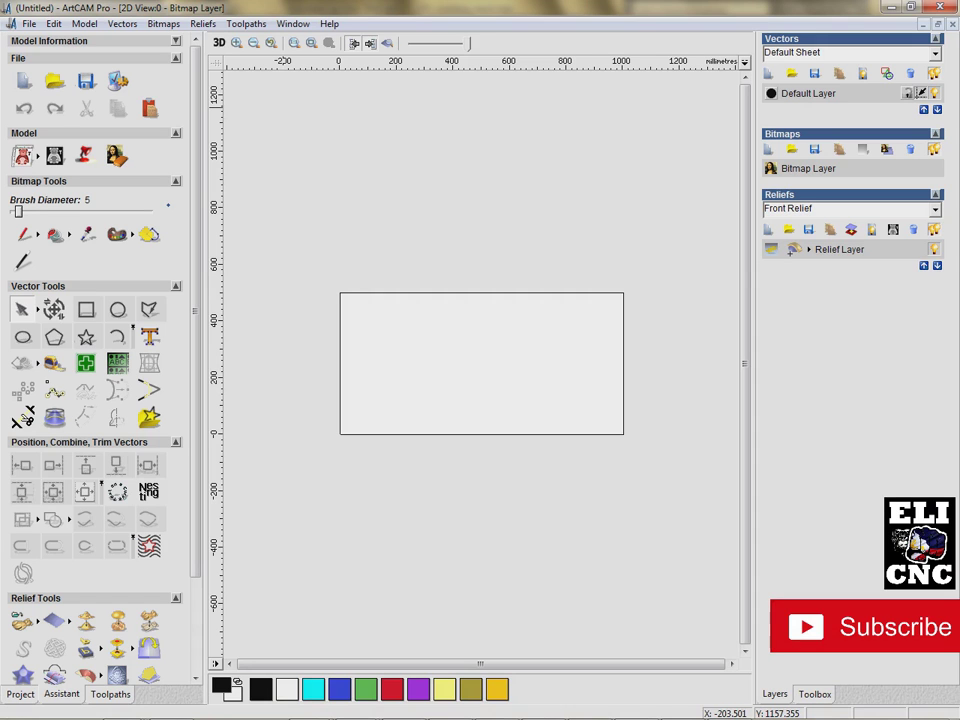
Import the j271_3d_flower 3D model from the job_271_ramshukar_3D_6096-18ministry_6pc folder.
click(163, 24)
mouse_move(122, 24)
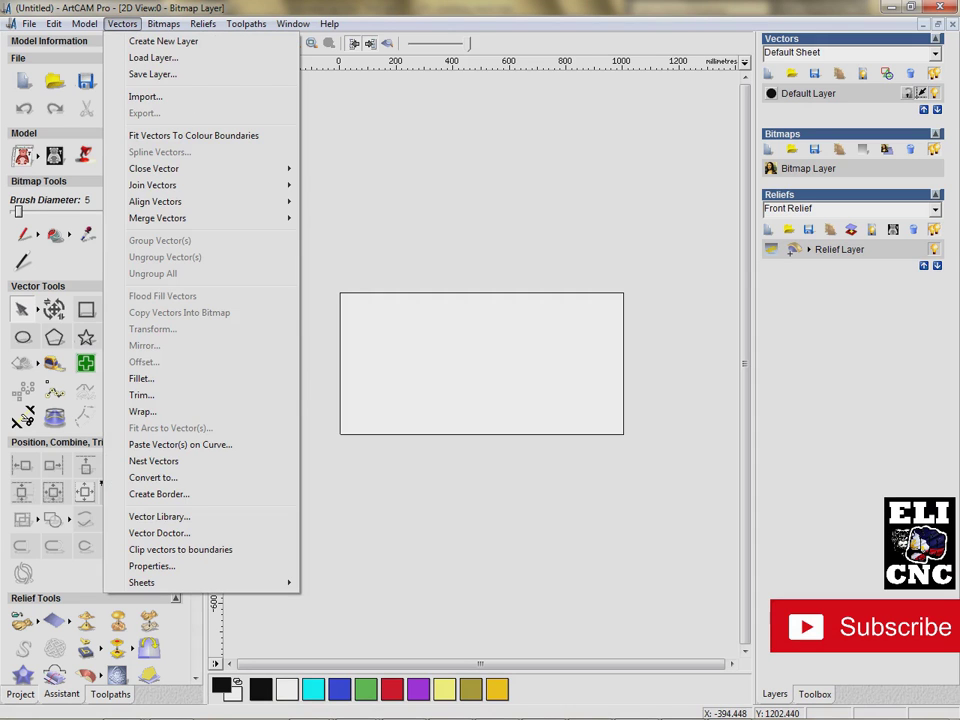
mouse_move(203, 23)
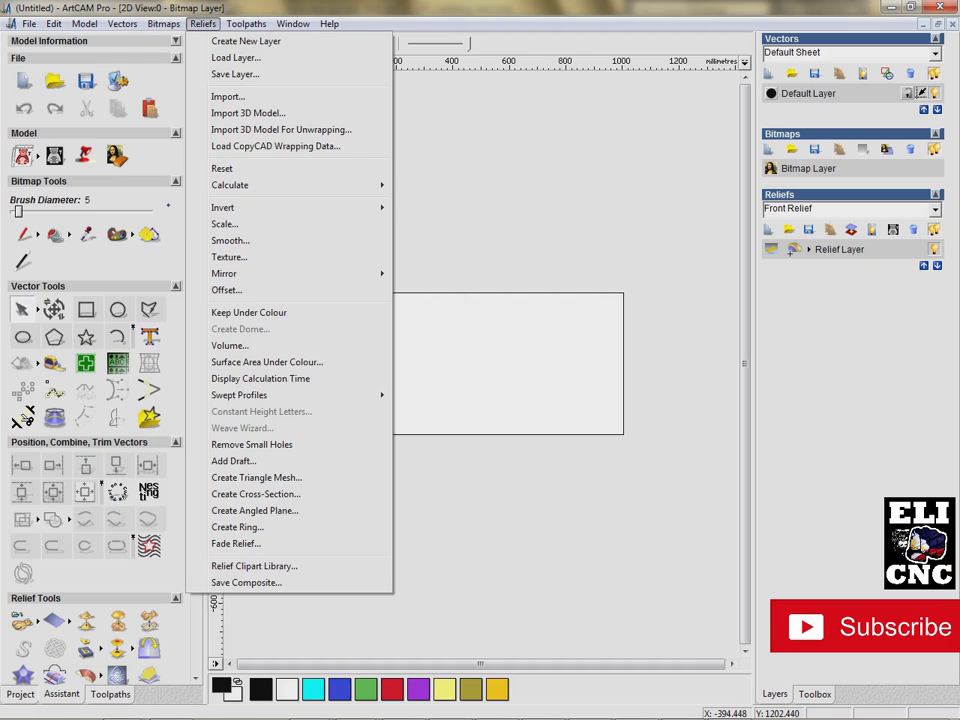
click(248, 113)
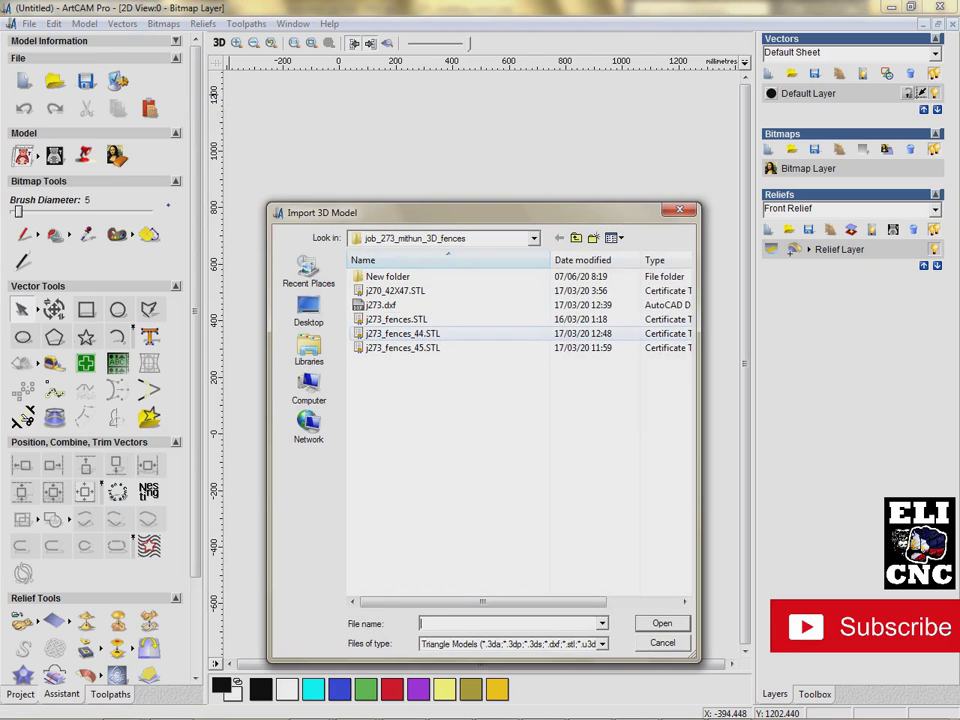
click(576, 238)
key(Down)
key(Down)
key(Down)
key(Down)
key(Return)
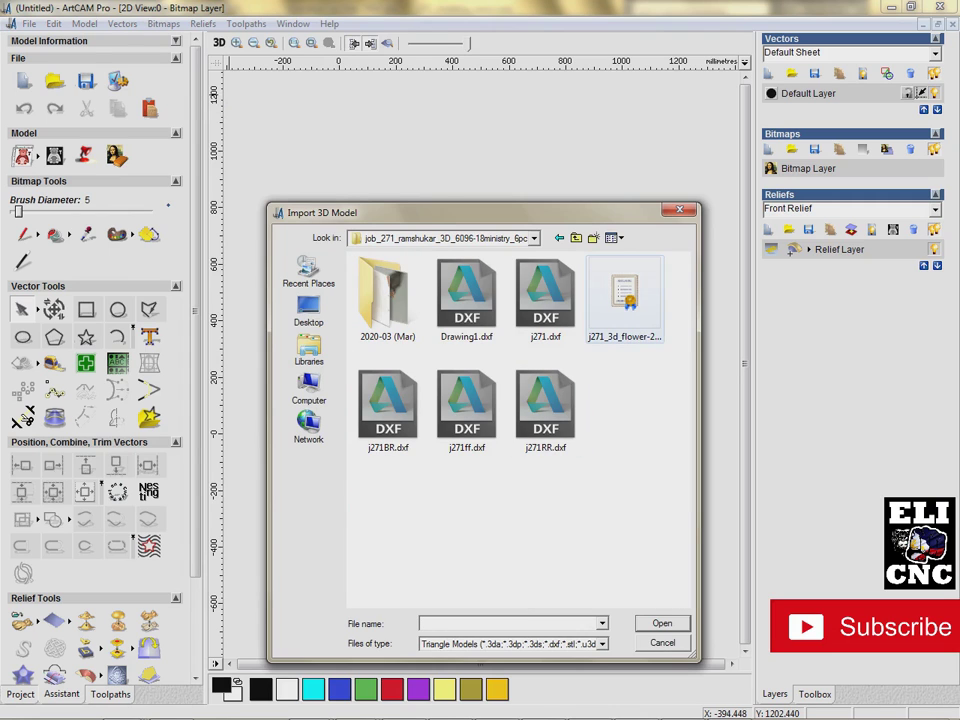
click(625, 300)
click(662, 623)
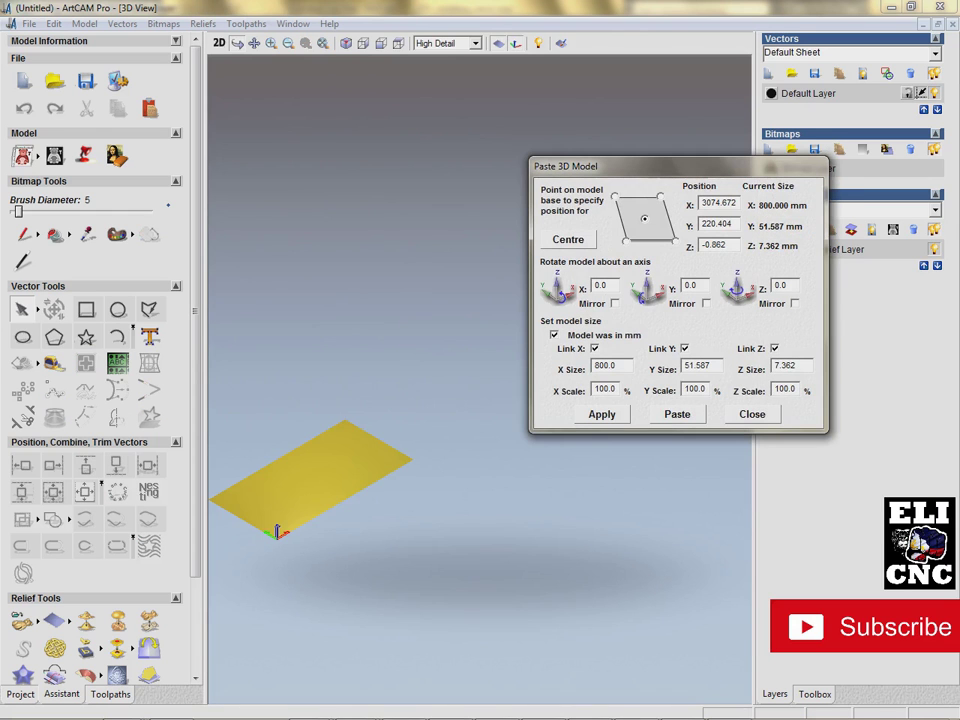
Position the 3D model by its lower-left base corner at X 50, Y 50, Z 0 and paste it into the relief.
drag(660, 166, 845, 209)
mouse_move(756, 209)
mouse_down()
mouse_move(509, 209)
mouse_move(485, 225)
mouse_up()
click(539, 299)
double_click(632, 261)
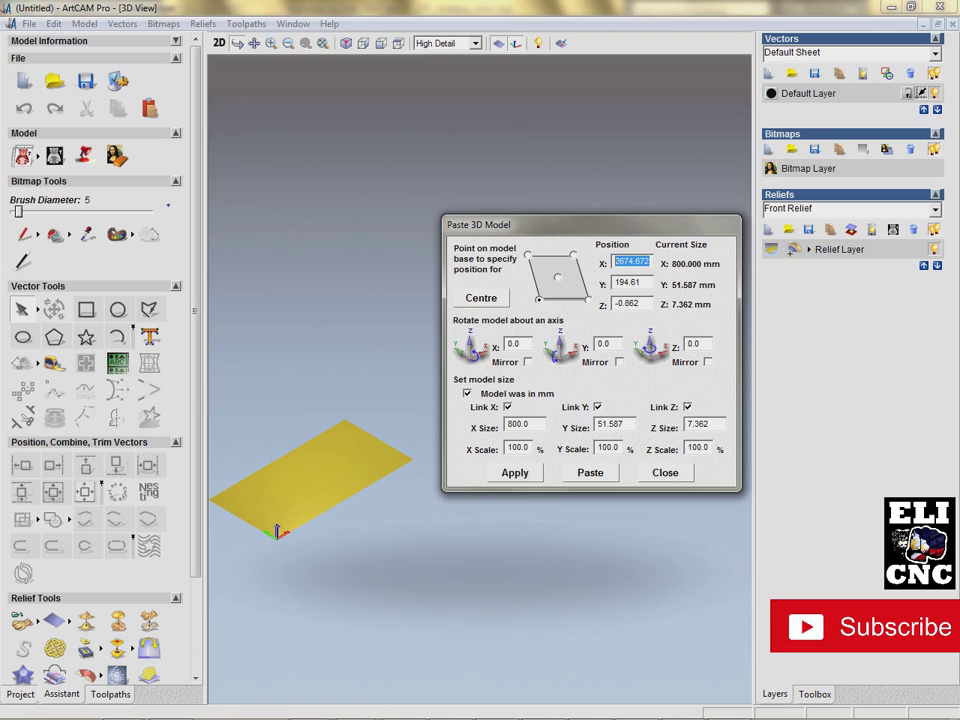
text(50)
key(Tab)
text(50)
key(Tab)
text(0)
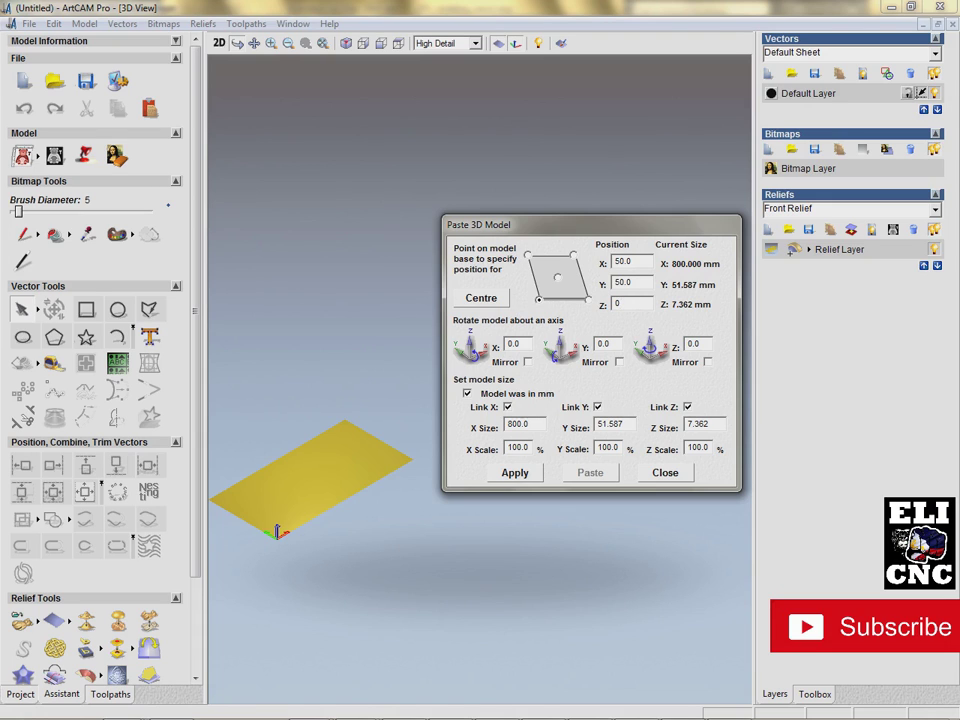
key(Return)
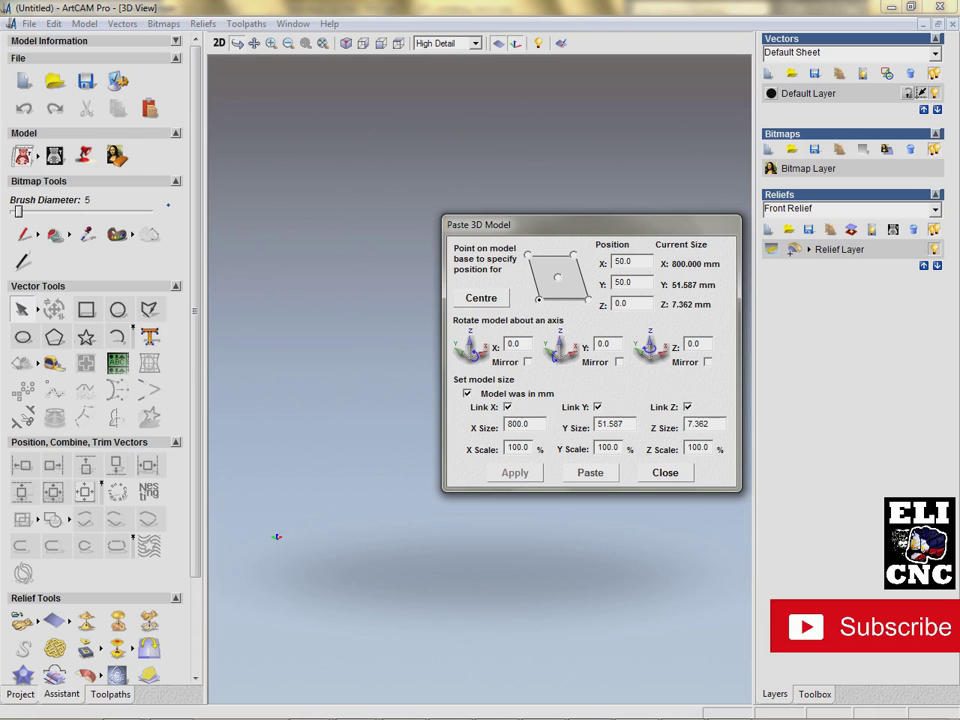
click(665, 473)
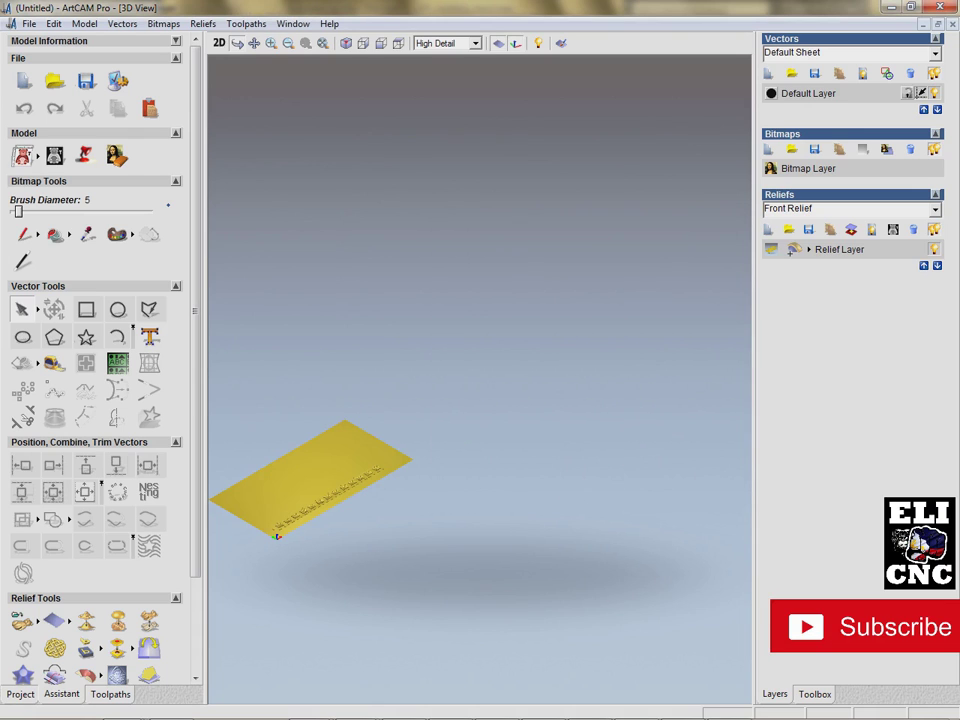
Examine the surface detail and edges of the pasted flower relief in the 3D view.
scroll(310, 487, down, 2)
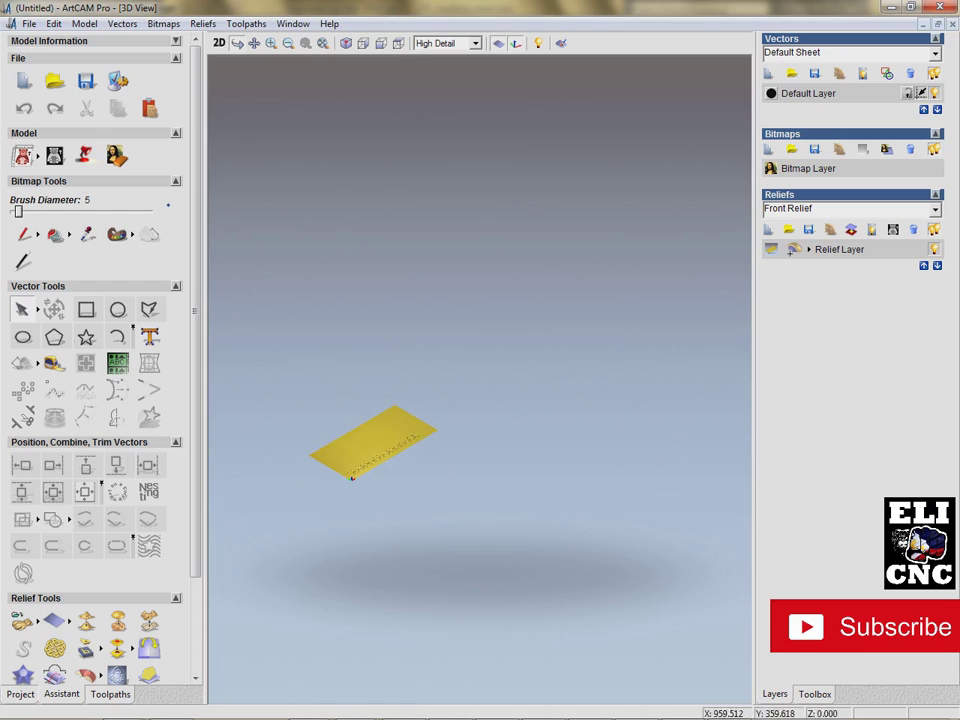
scroll(310, 487, up, 4)
scroll(230, 520, up, 1)
middle_drag(230, 510, 540, 425)
scroll(530, 400, up, 5)
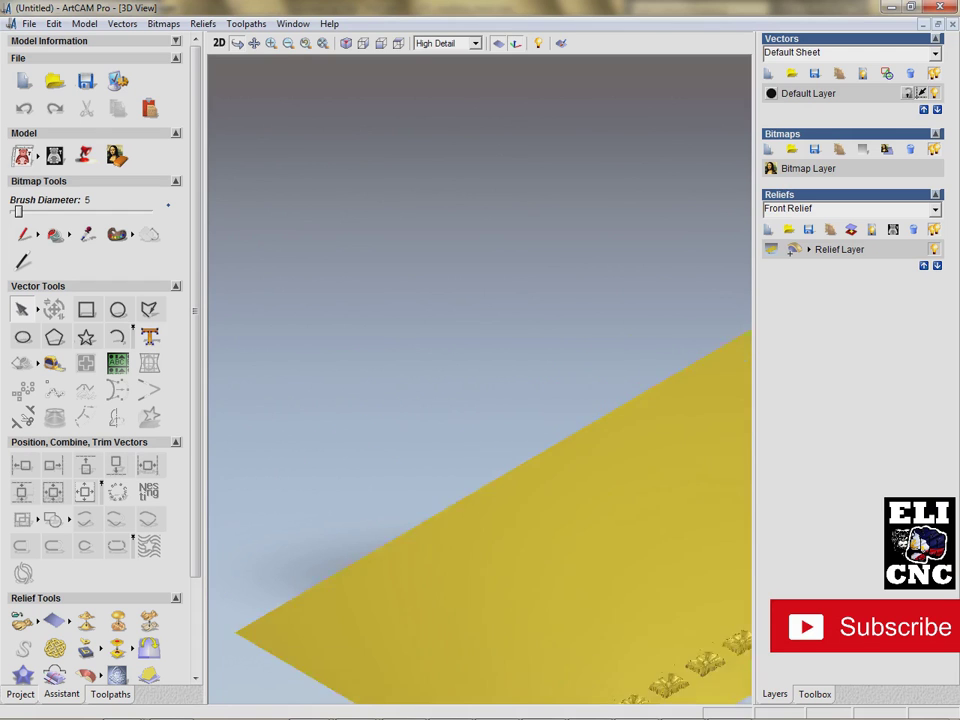
middle_drag(600, 585, 445, 215)
scroll(480, 380, up, 5)
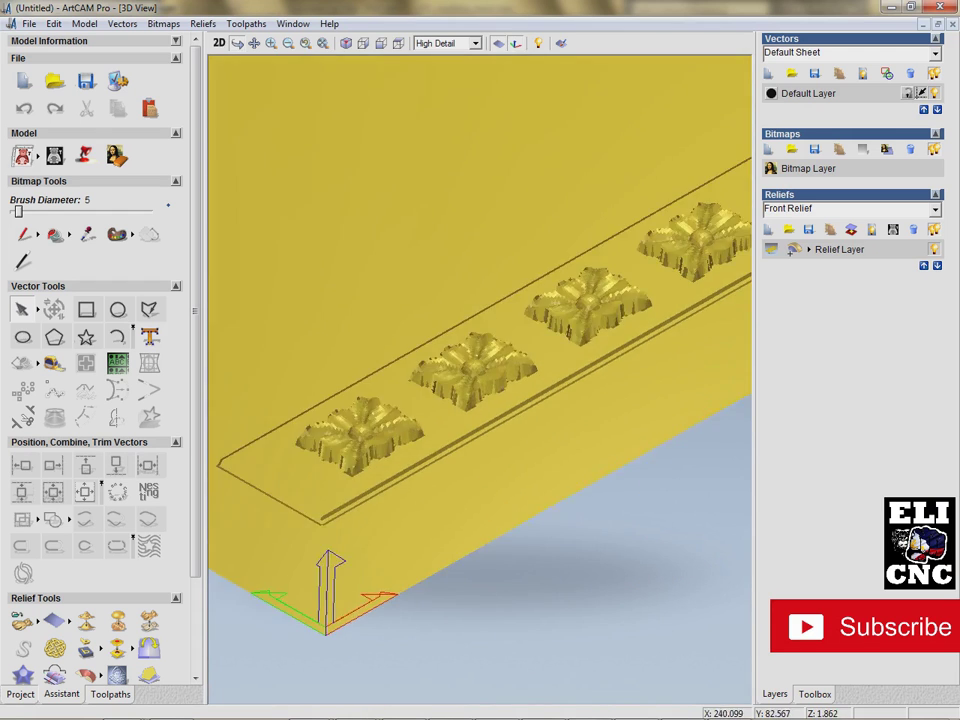
middle_drag(340, 440, 621, 283)
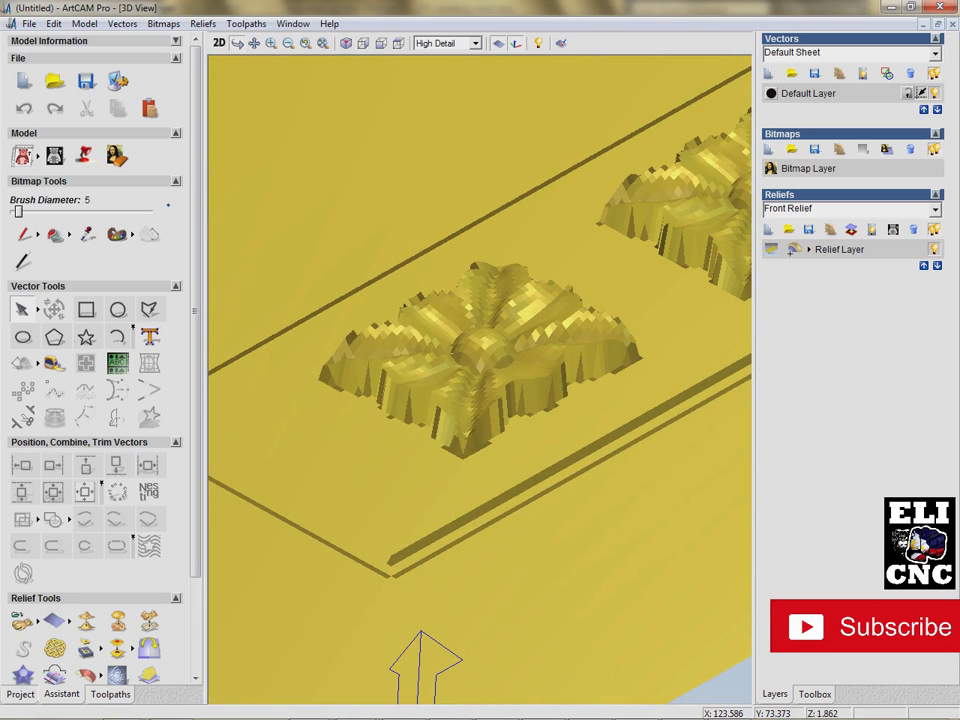
middle_drag(621, 283, 499, 415)
drag(350, 712, 326, 714)
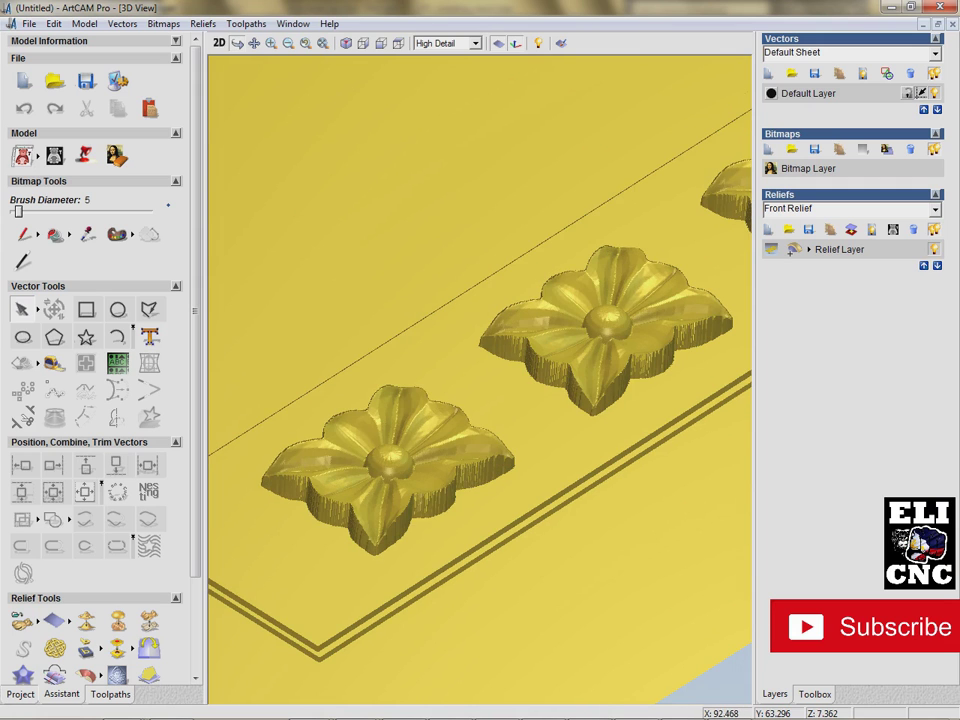
scroll(360, 490, up, 6)
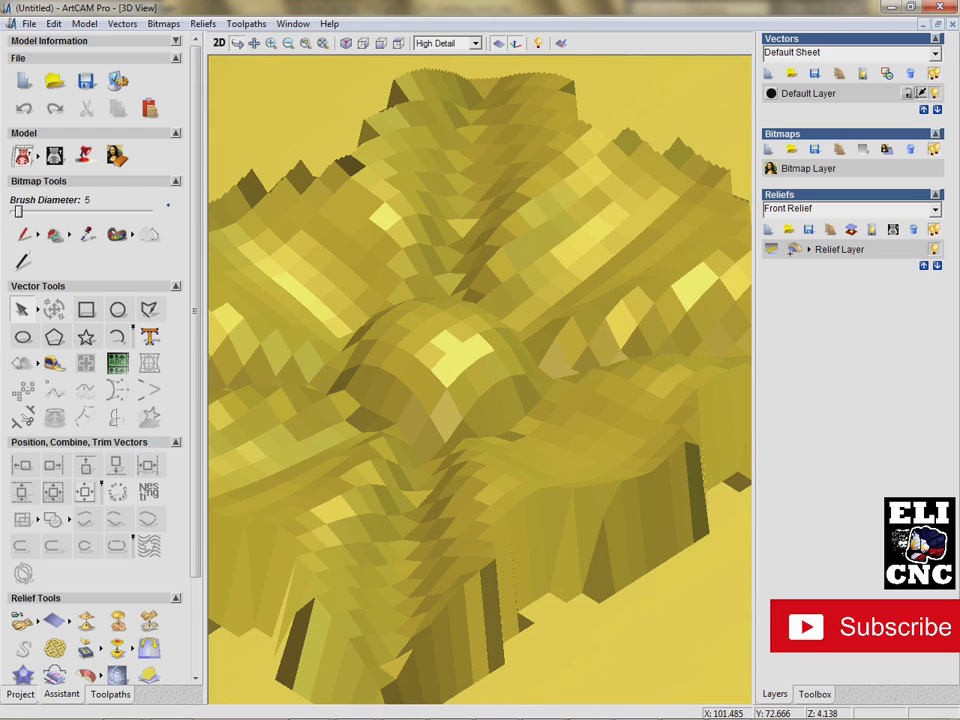
scroll(360, 490, down, 3)
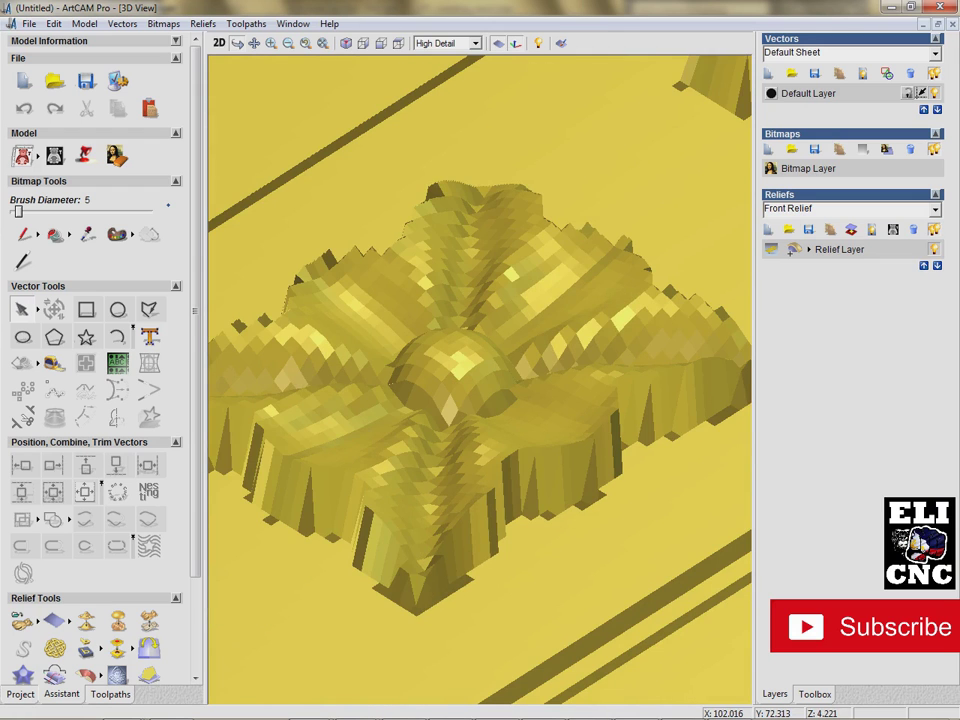
drag(445, 400, 388, 455)
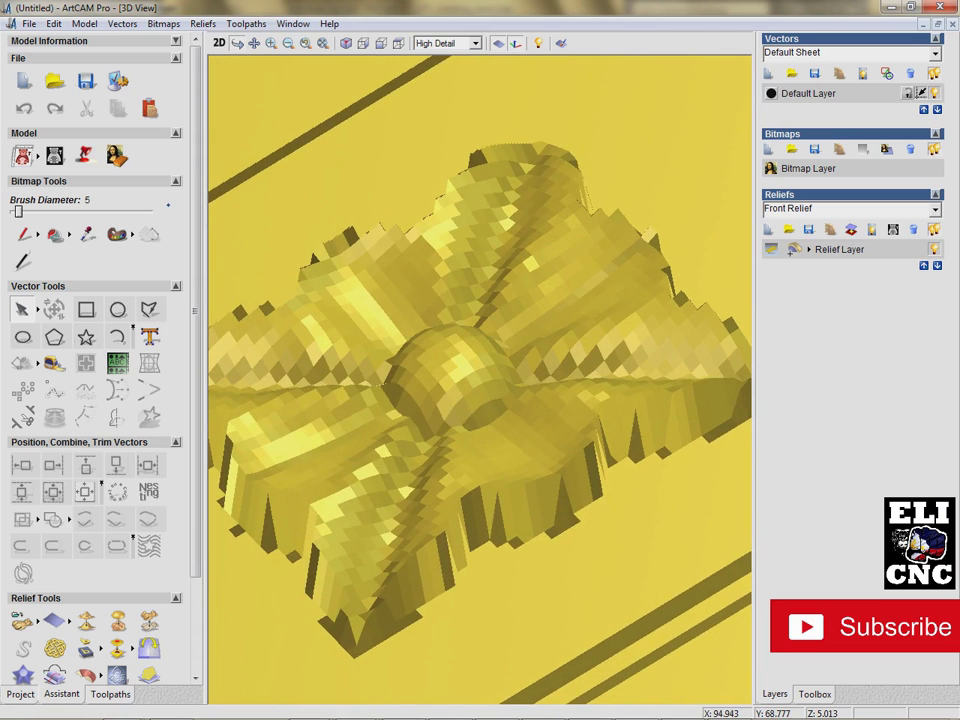
drag(420, 435, 478, 366)
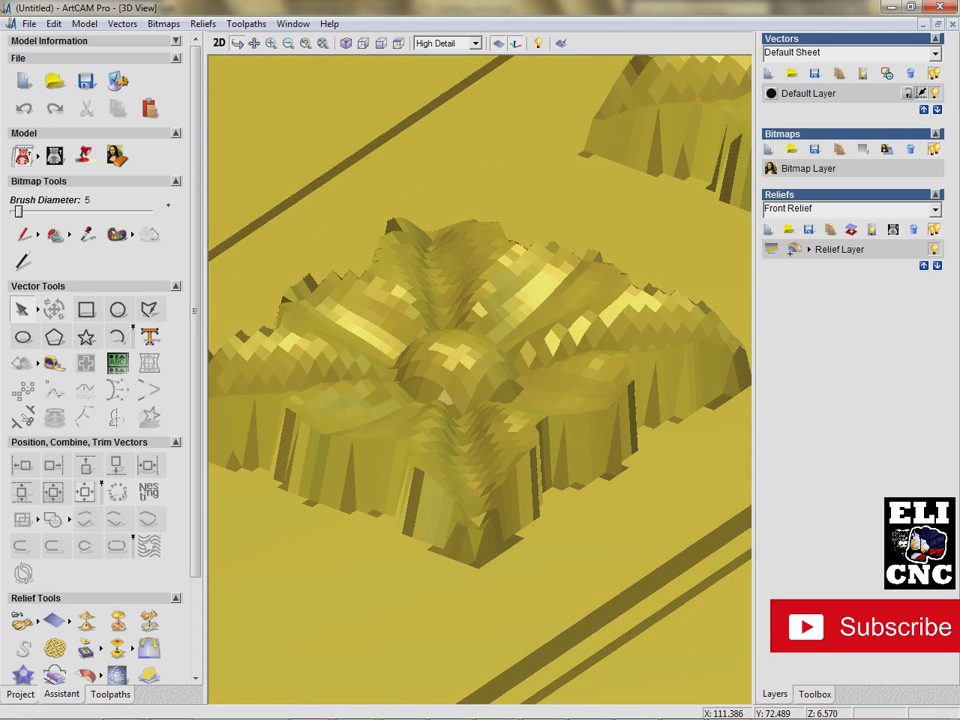
drag(476, 370, 448, 400)
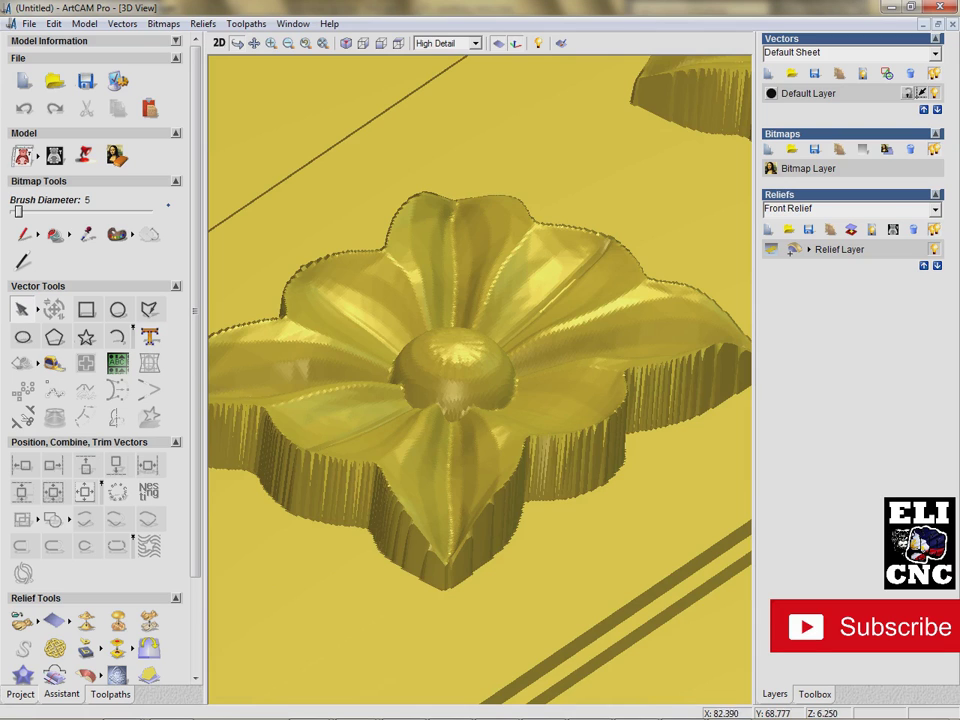
click(20, 694)
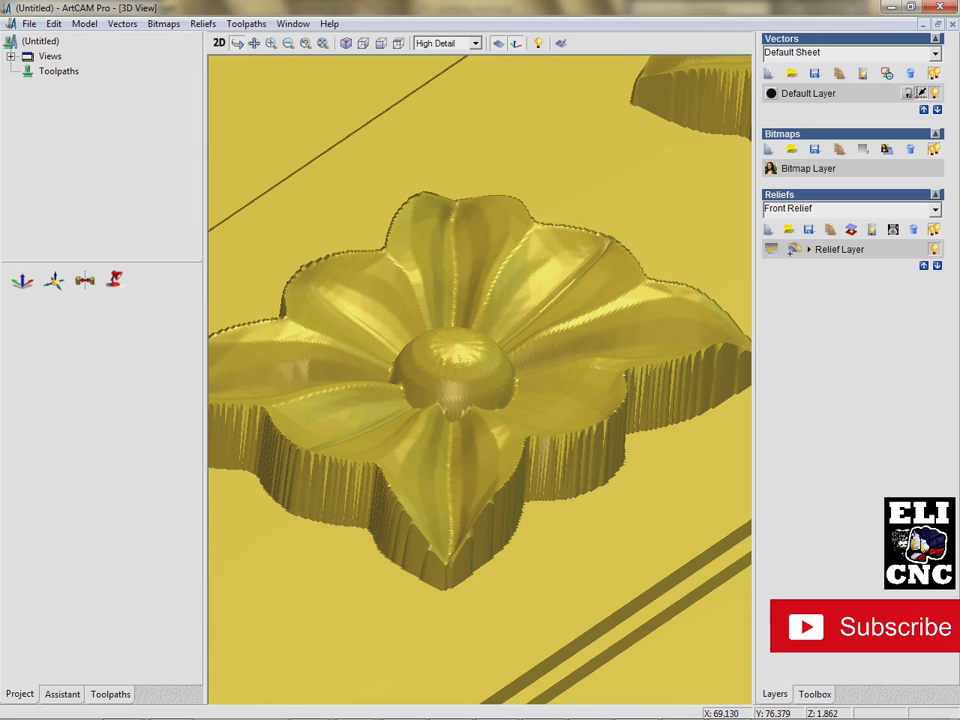
click(62, 694)
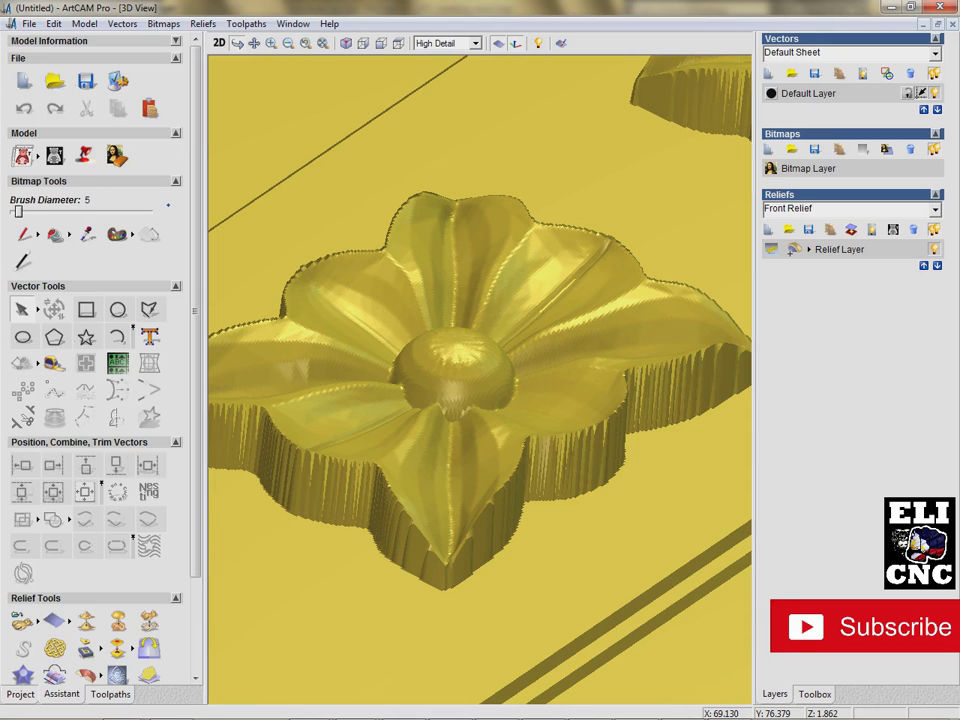
click(110, 694)
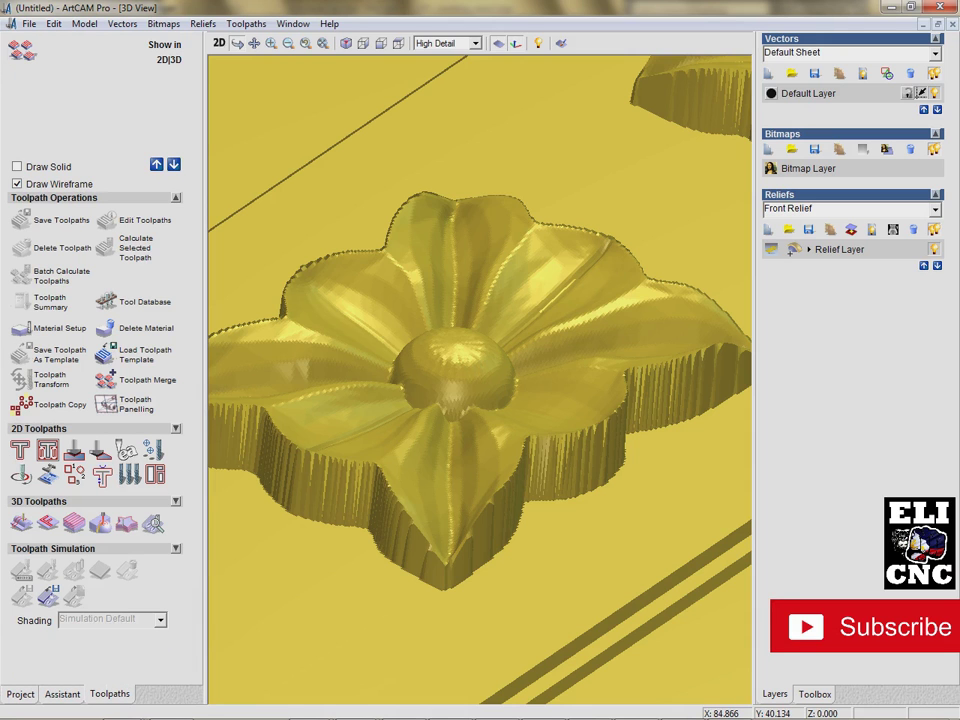
click(814, 694)
click(775, 694)
Switch to the 2D view and show the relief preview on the model.
click(218, 43)
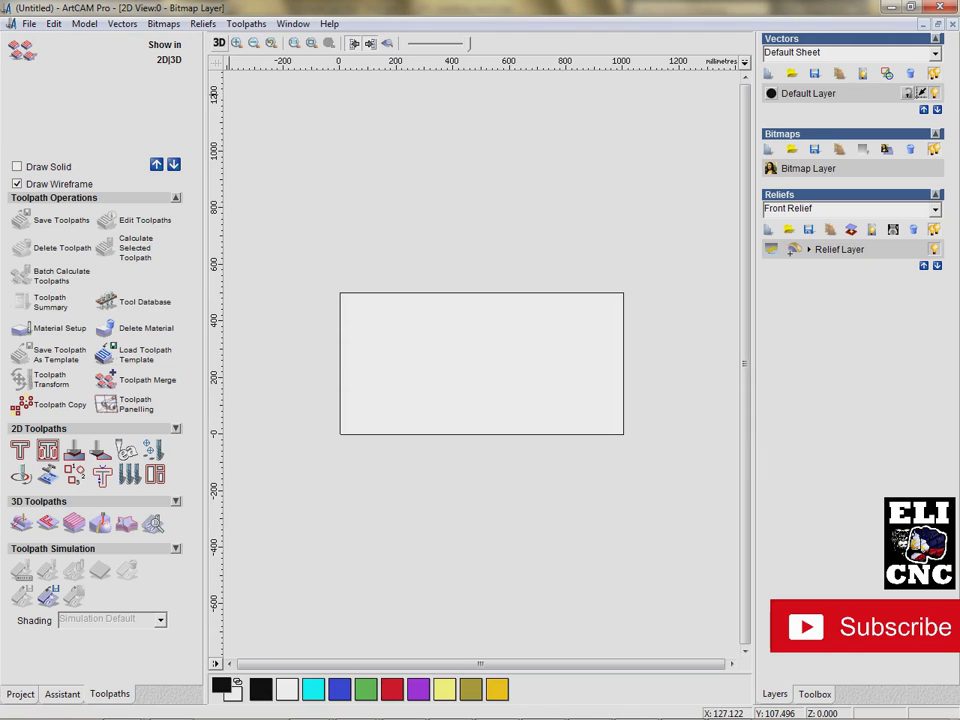
click(387, 43)
click(387, 43)
click(387, 43)
click(387, 43)
click(387, 43)
Create a rectangle vector about 51.8 by 42.6 mm around the first flower at the strip's left end.
scroll(366, 410, up, 2)
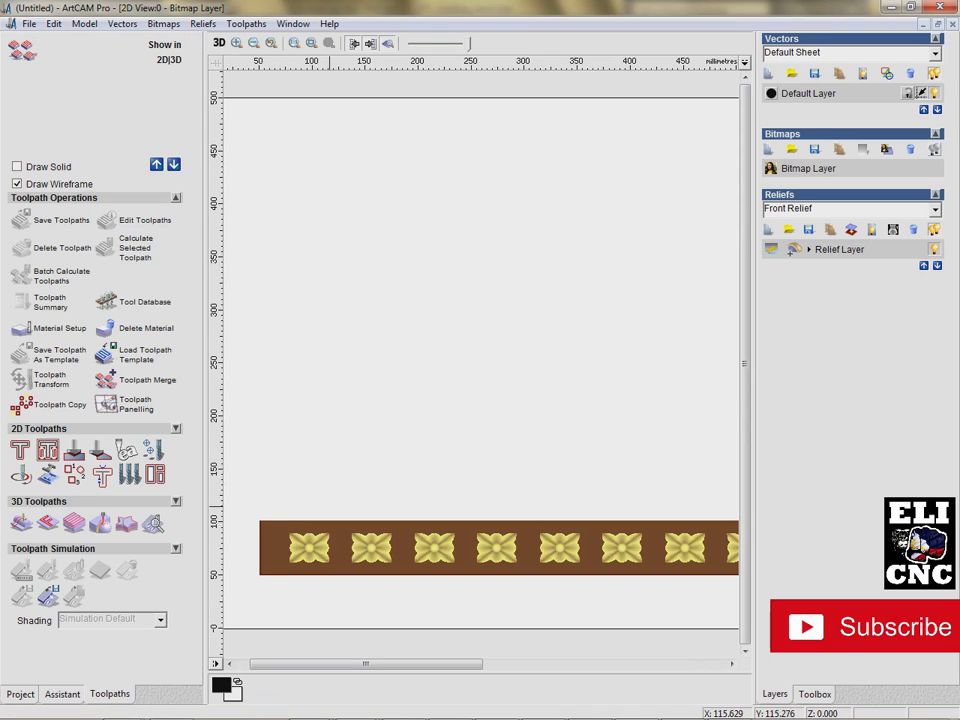
scroll(302, 566, down, 1)
scroll(295, 515, up, 4)
scroll(365, 498, down, 3)
scroll(388, 546, up, 2)
scroll(457, 311, up, 1)
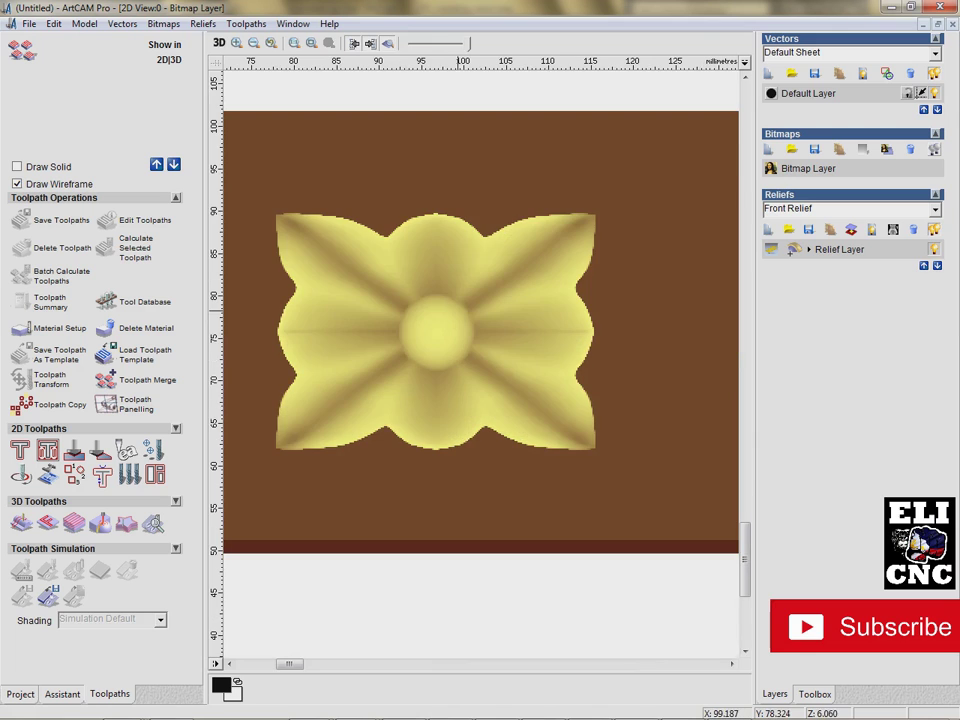
scroll(407, 305, down, 1)
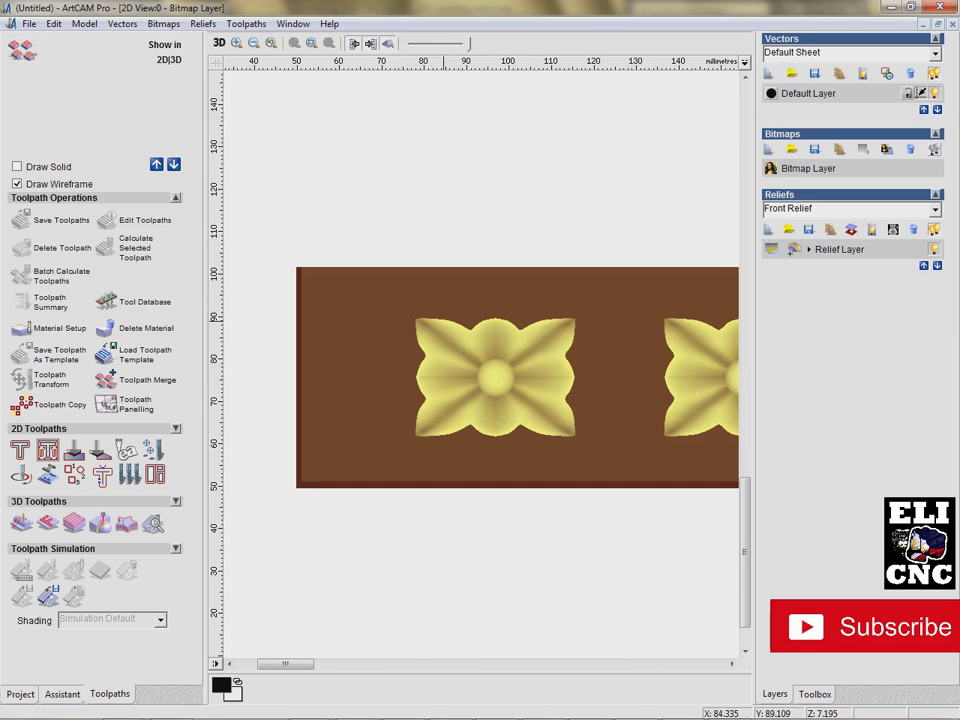
click(20, 694)
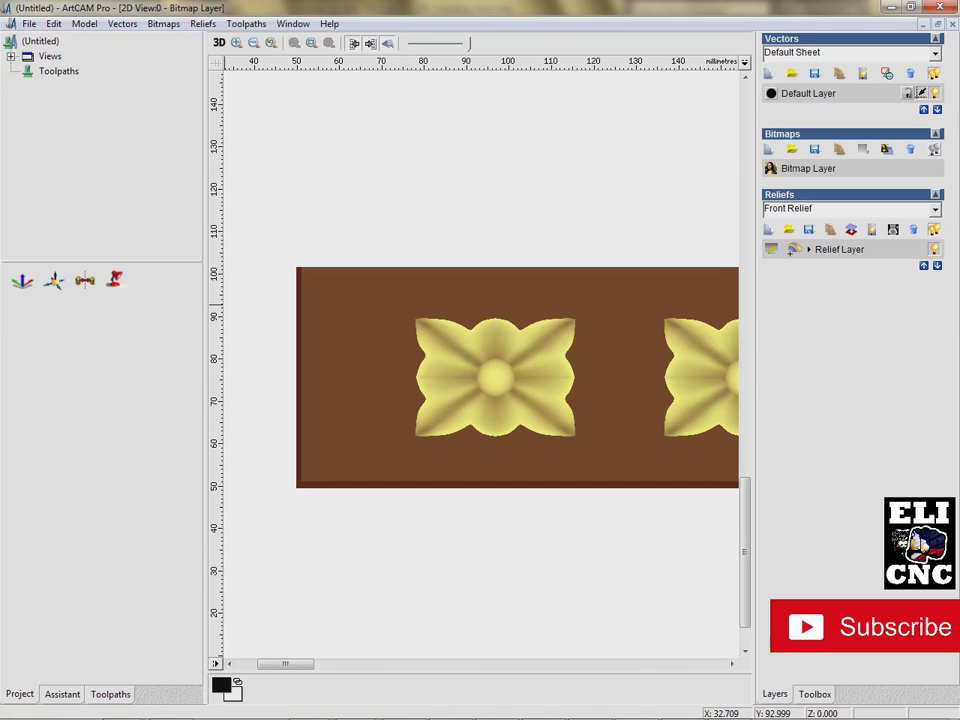
click(62, 694)
click(86, 310)
drag(385, 285, 607, 466)
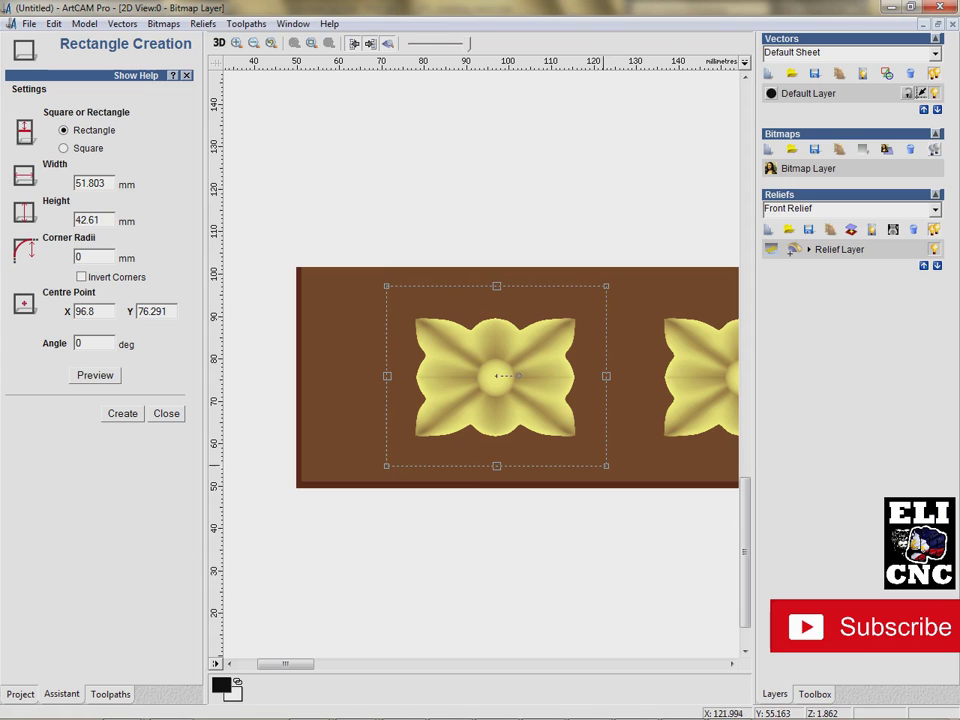
drag(286, 664, 304, 664)
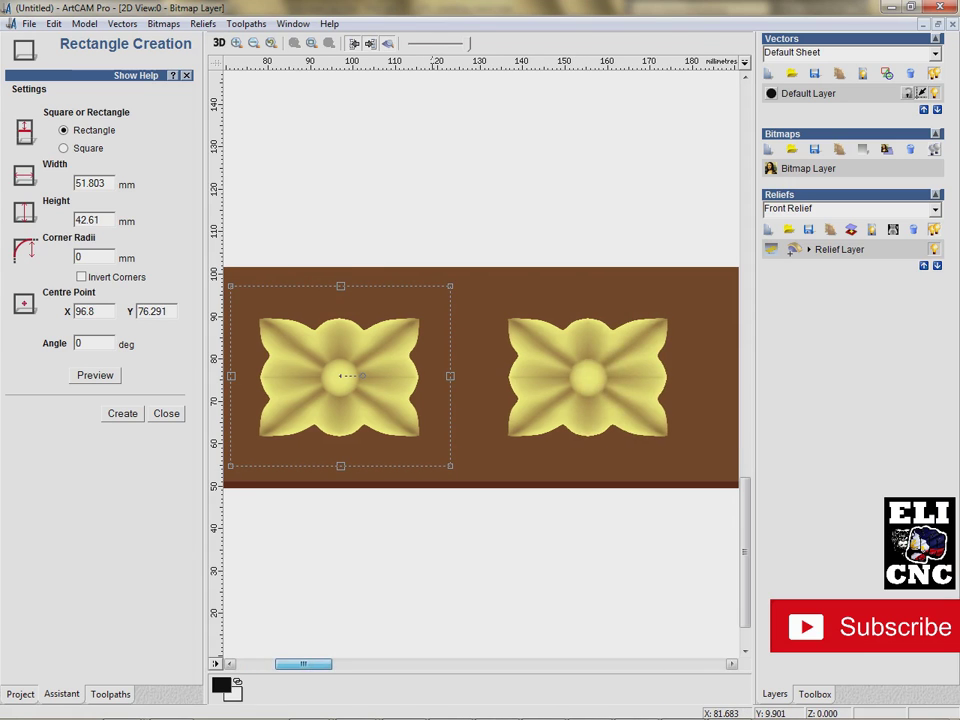
click(122, 413)
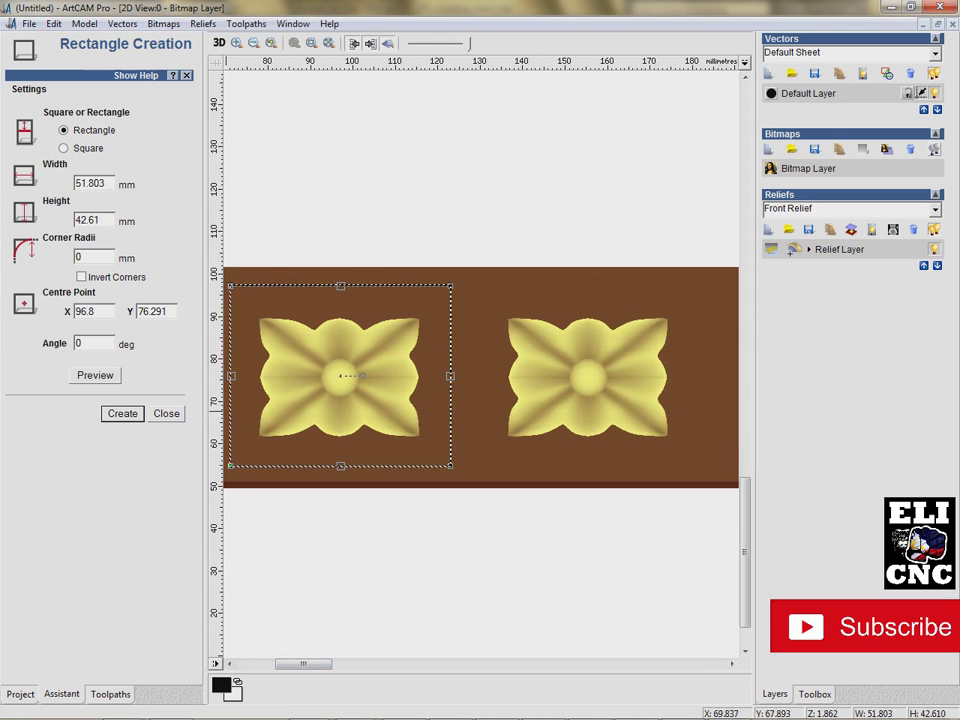
click(166, 413)
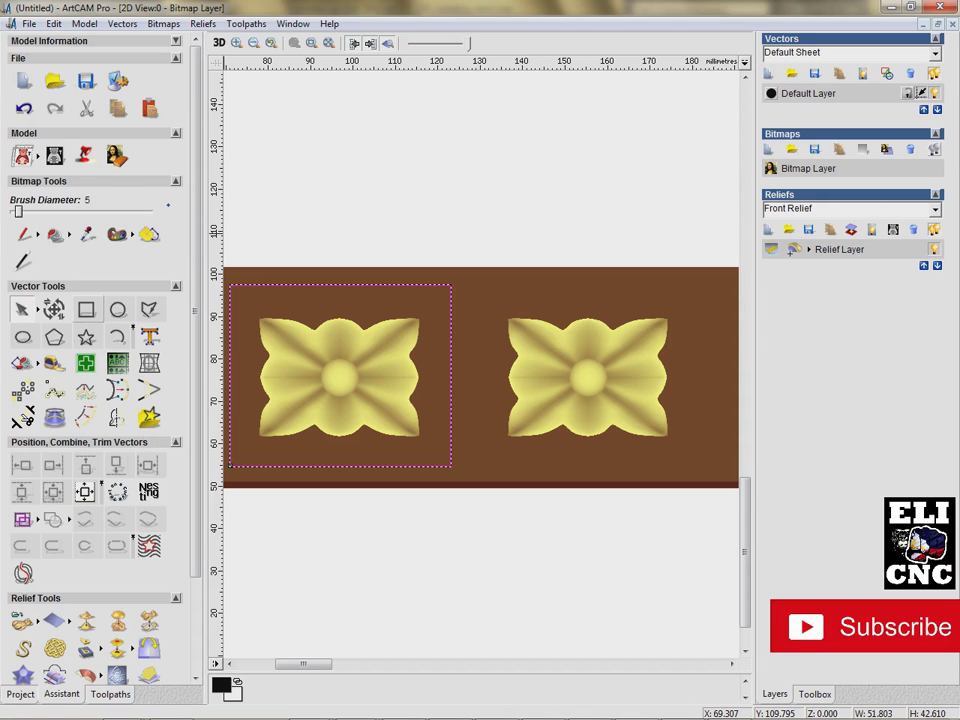
Create a second rectangle vector about 55.3 by 42.3 mm around the second flower.
click(86, 309)
drag(468, 290, 703, 468)
click(668, 173)
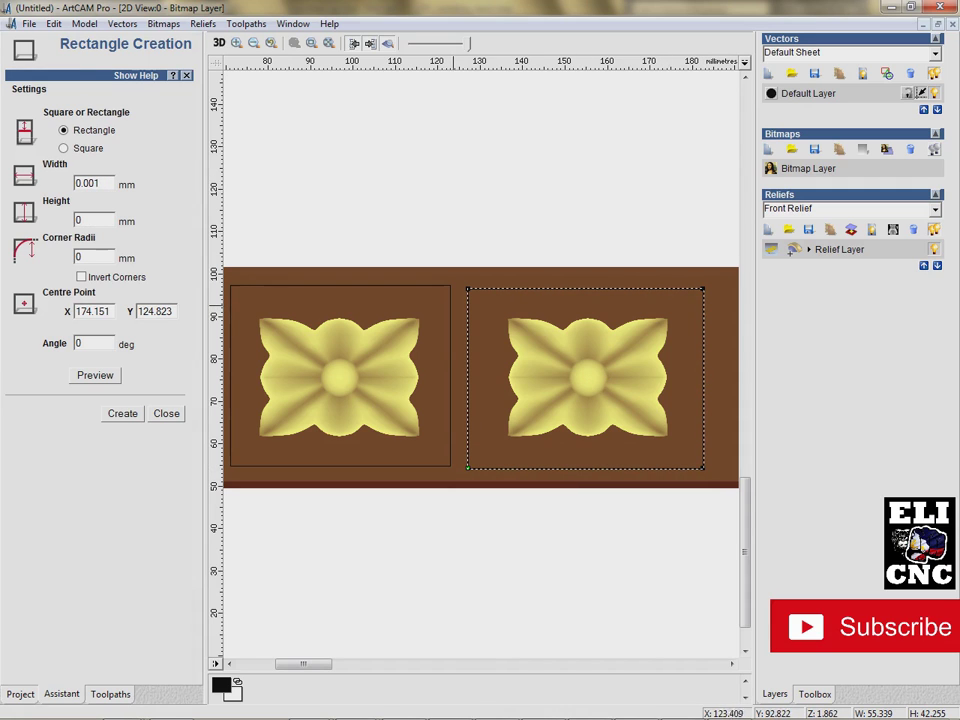
click(448, 306)
click(449, 308)
click(123, 414)
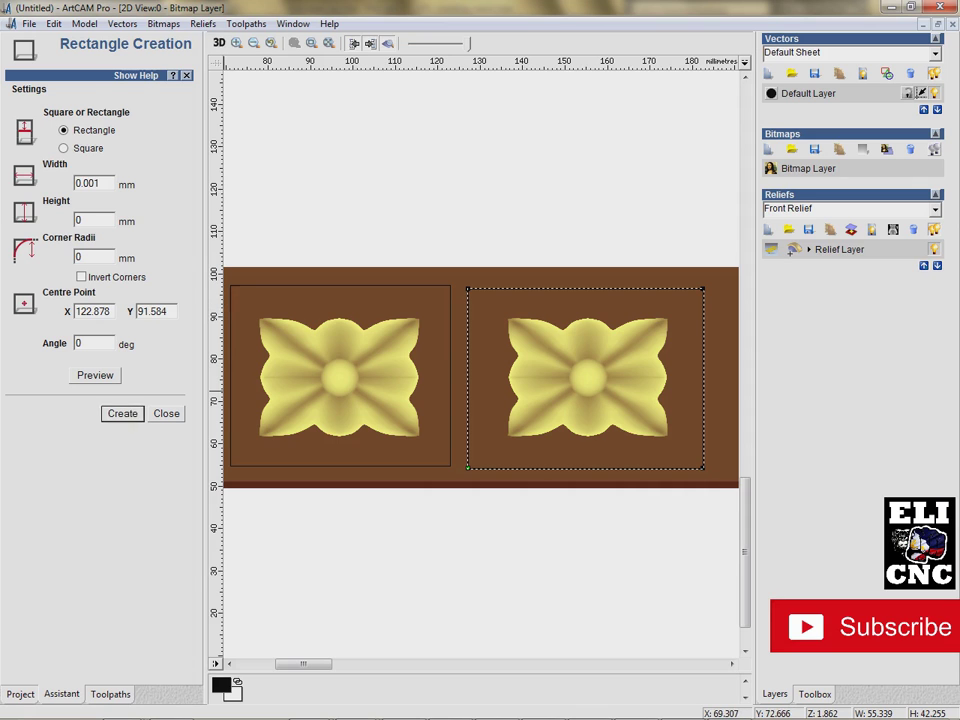
click(167, 414)
Select the rectangles around the first and second flowers and start a Machine Relief toolpath limited to the selected vectors.
click(449, 320)
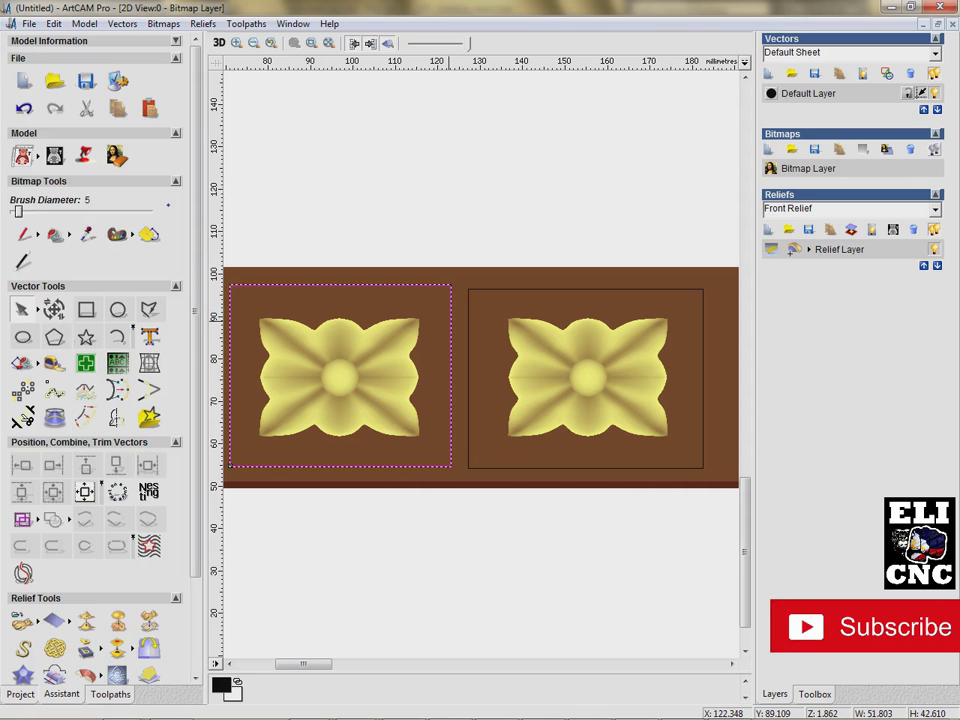
shift+click(468, 318)
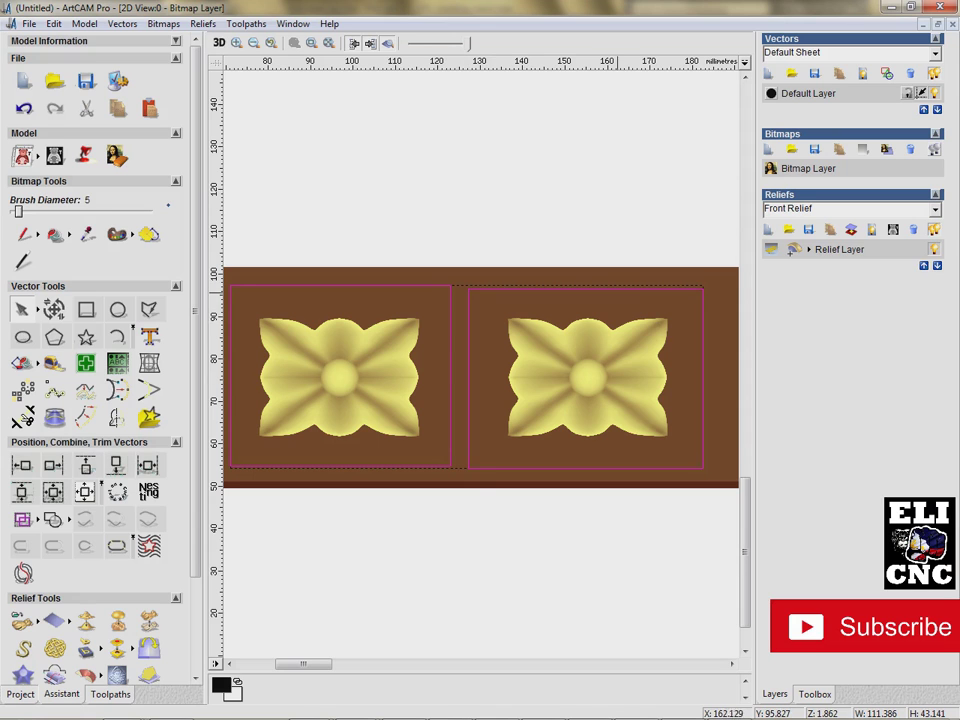
click(110, 694)
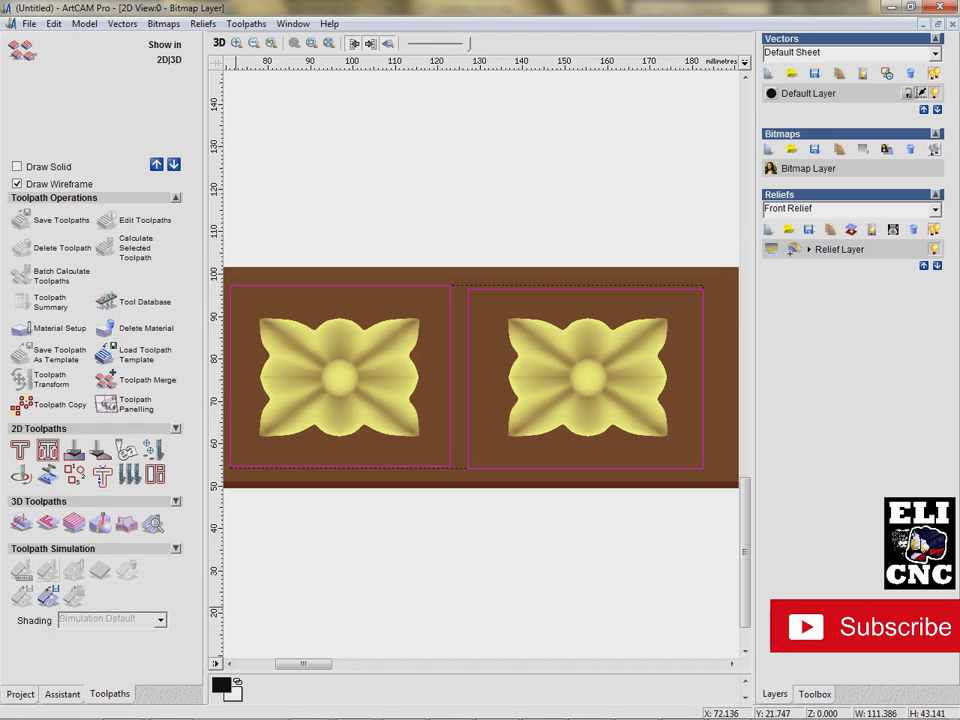
click(21, 522)
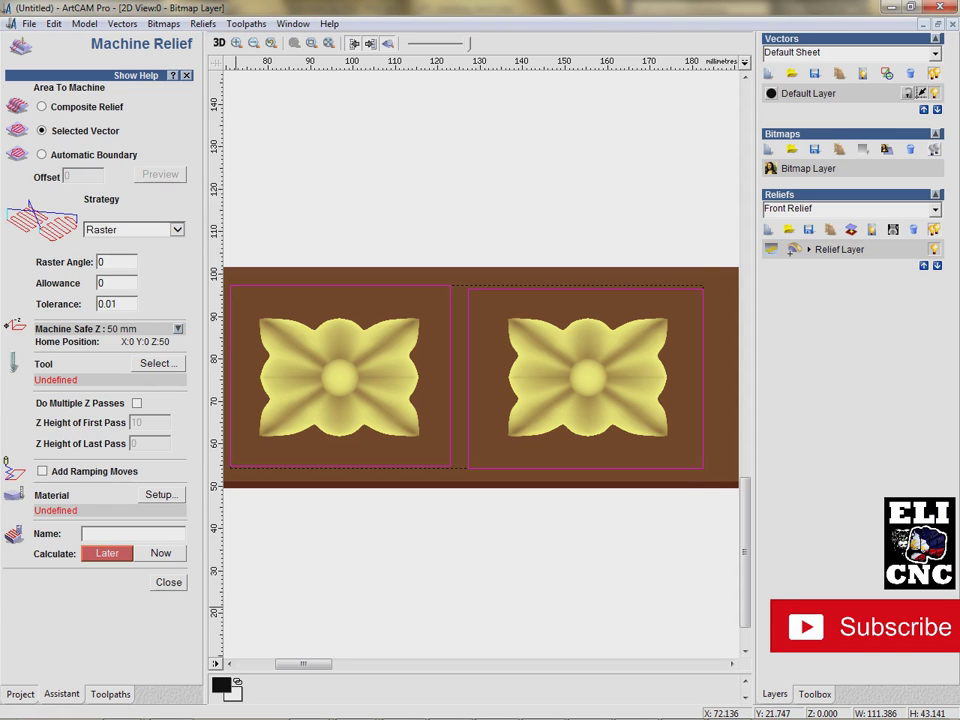
Assign the Ball Nose 3 mm tool and accept a material setup of 10.5 mm thickness with 0.0 bottom offset.
click(159, 364)
click(375, 432)
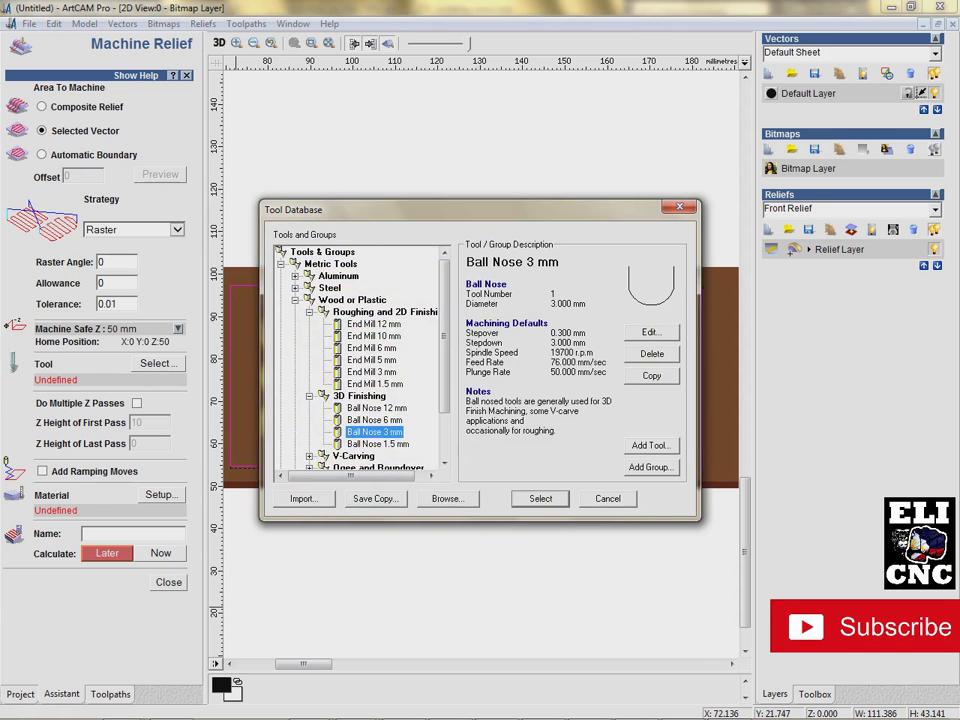
click(540, 499)
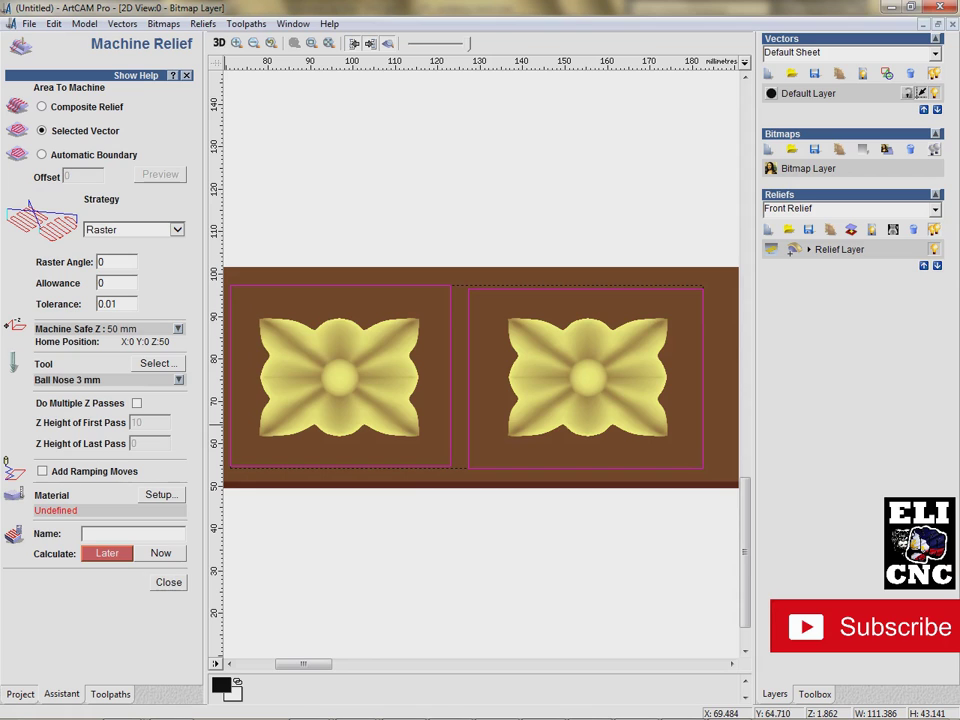
click(160, 494)
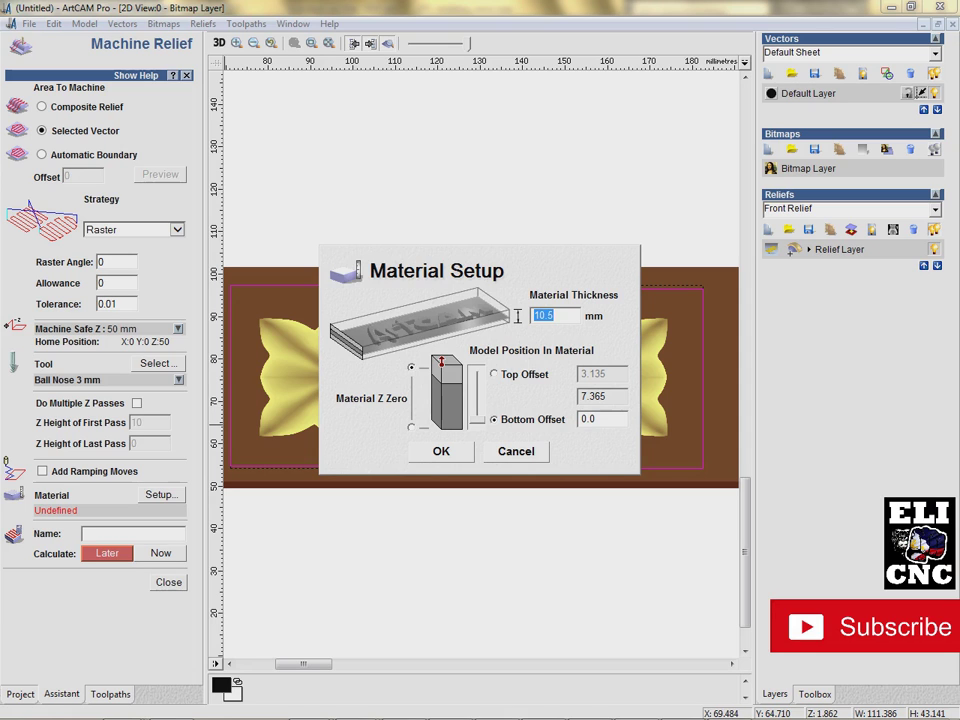
key(Return)
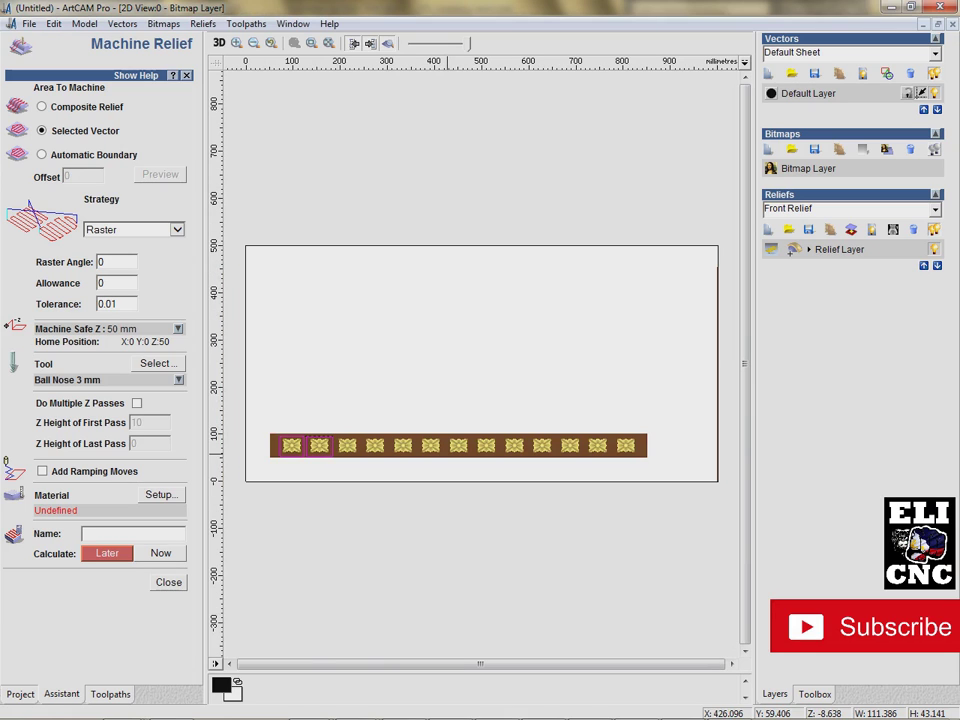
Reselect both flower rectangles, name the raster toolpath 3mmballnose and calculate it immediately.
scroll(303, 469, down, 3)
scroll(470, 376, up, 4)
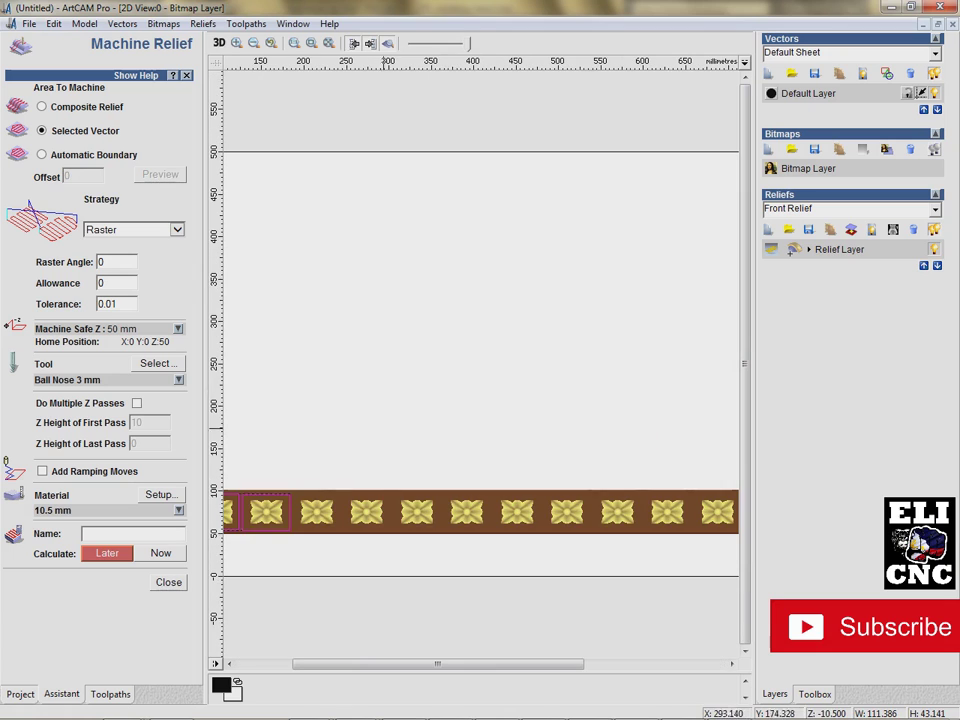
click(397, 420)
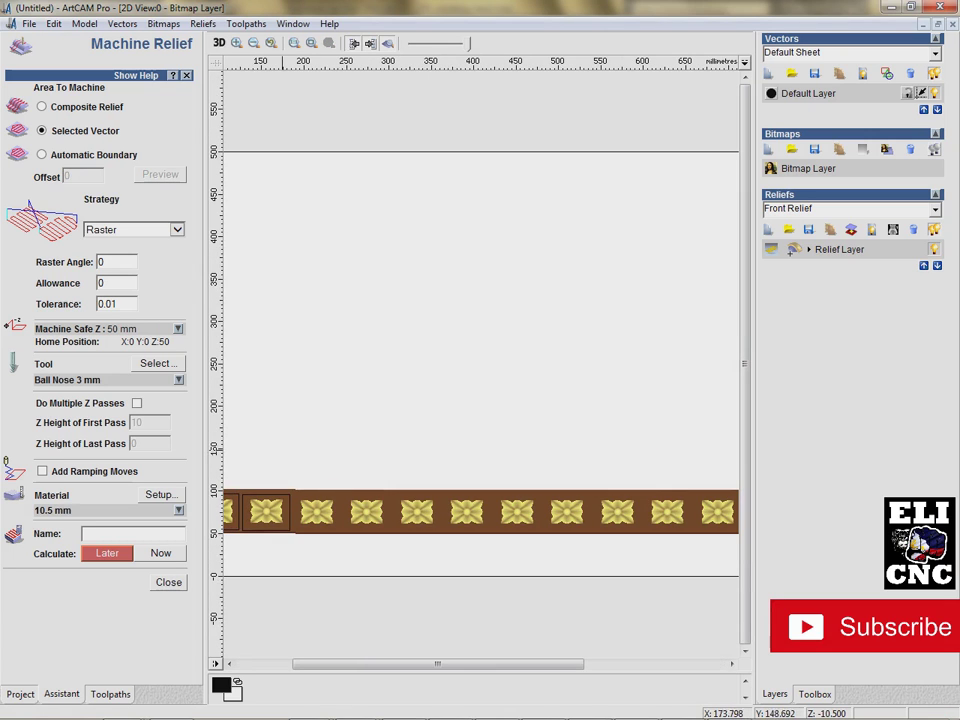
click(244, 500)
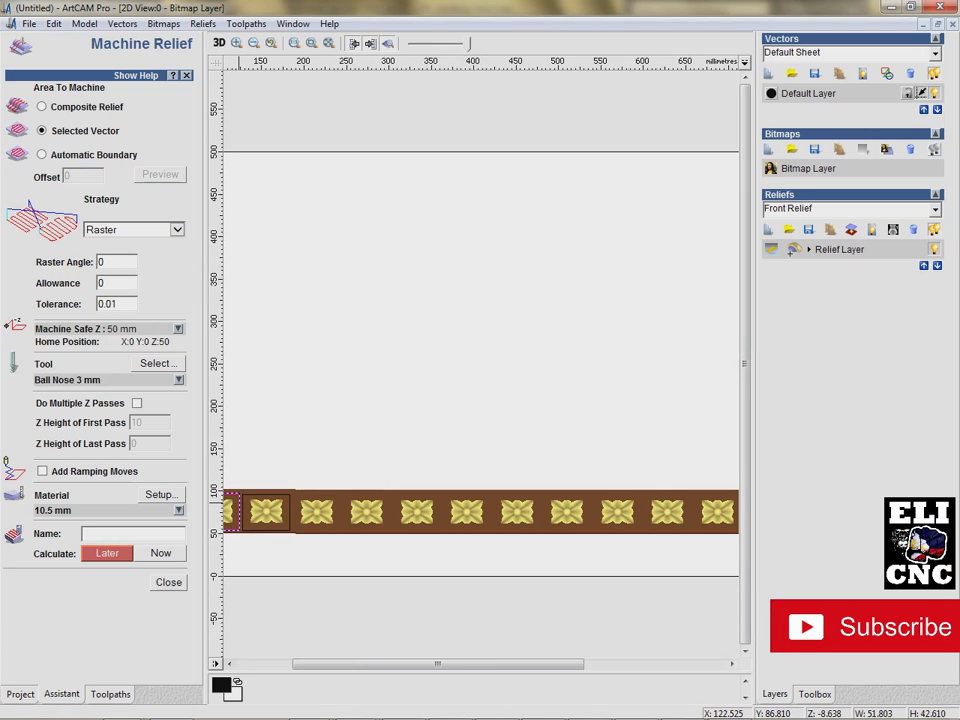
shift+click(244, 494)
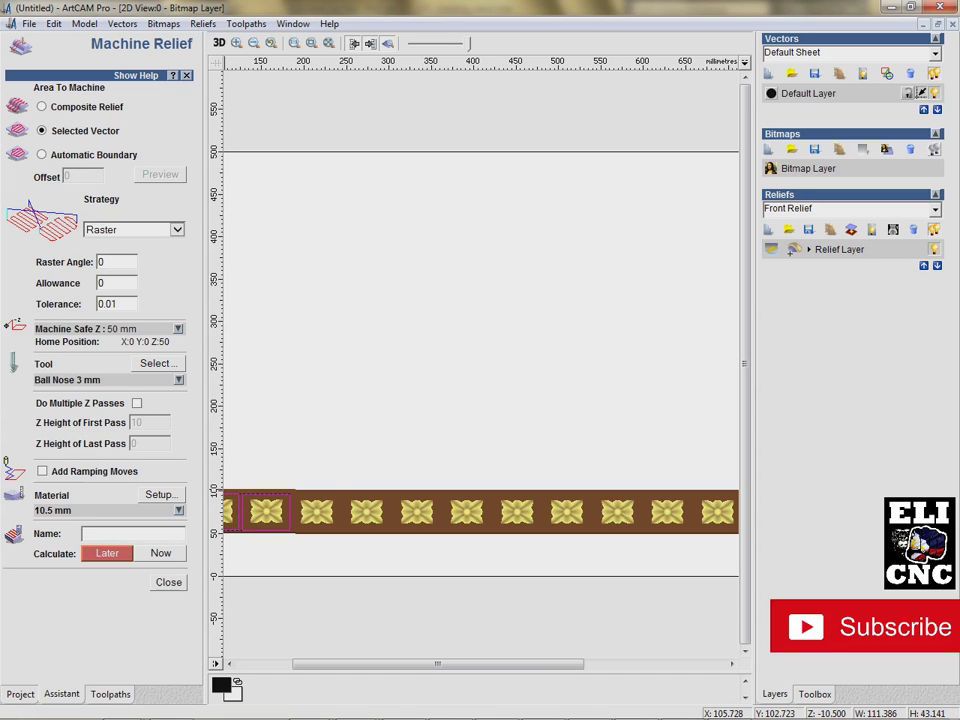
text(3mmballnose)
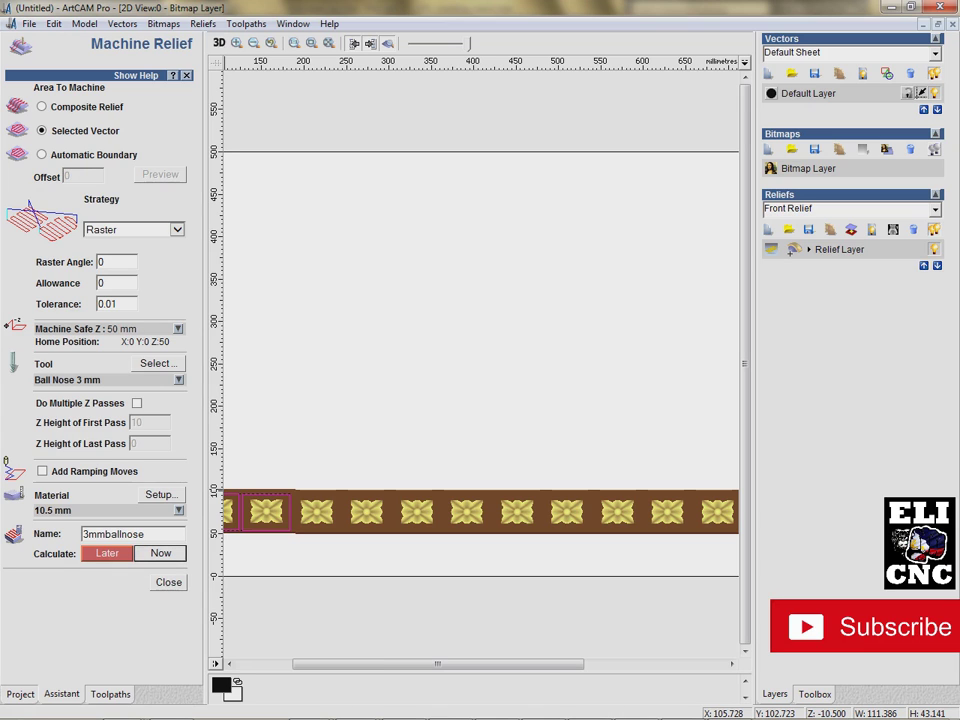
Examine the raster toolpath over the first two flowers in the 3D view.
drag(392, 664, 336, 664)
scroll(341, 573, up, 2)
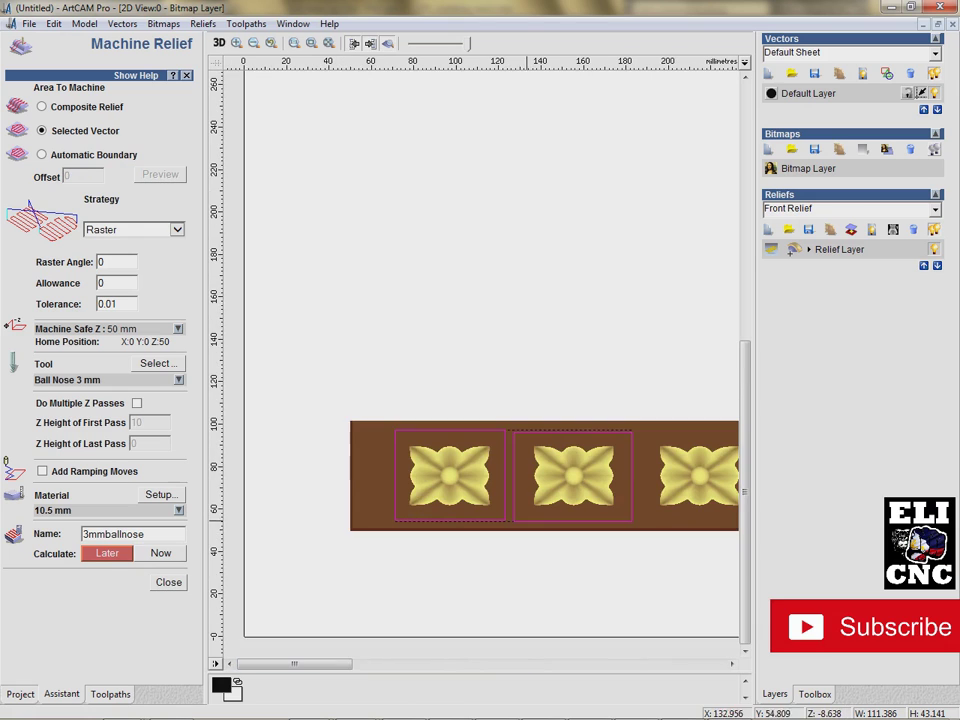
click(219, 43)
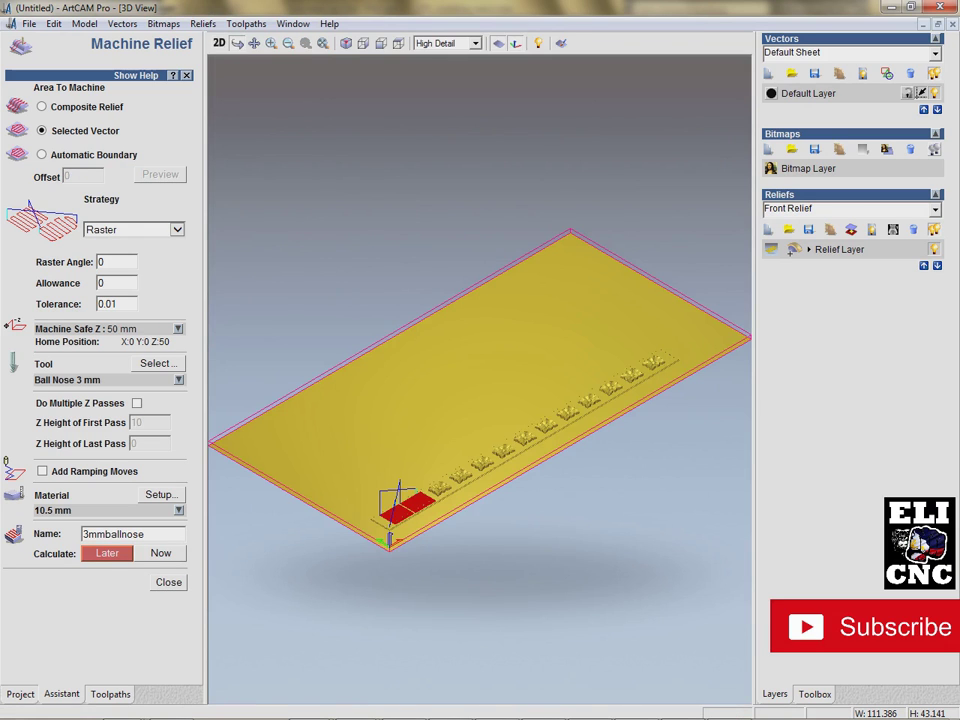
scroll(480, 375, up, 3)
scroll(480, 400, up, 2)
middle_drag(515, 405, 645, 117)
scroll(600, 130, up, 5)
middle_drag(473, 600, 568, 434)
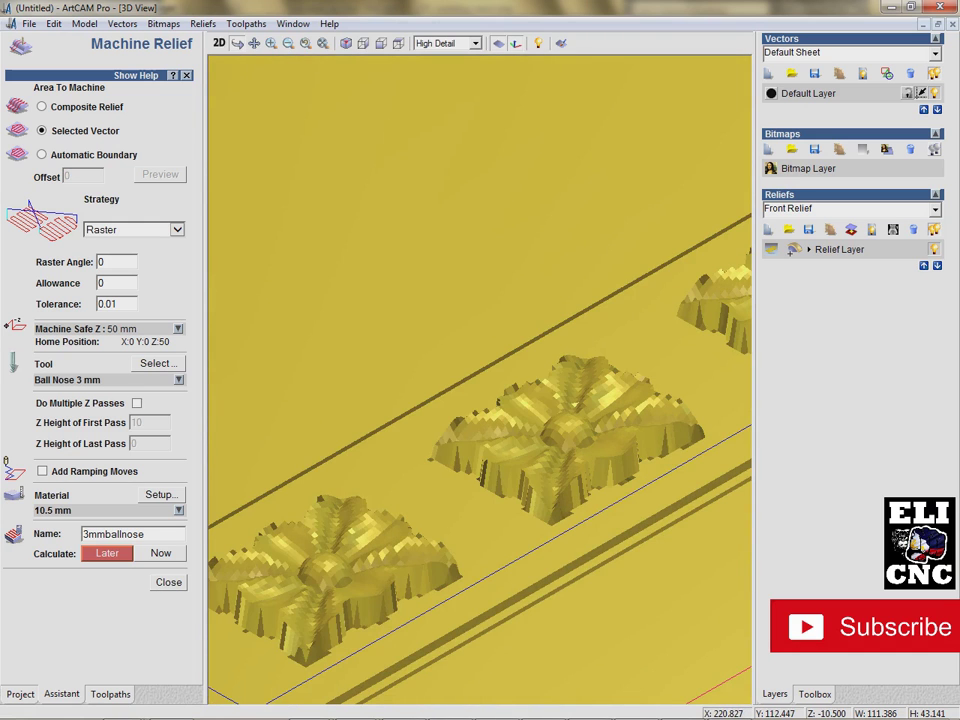
middle_drag(430, 540, 529, 475)
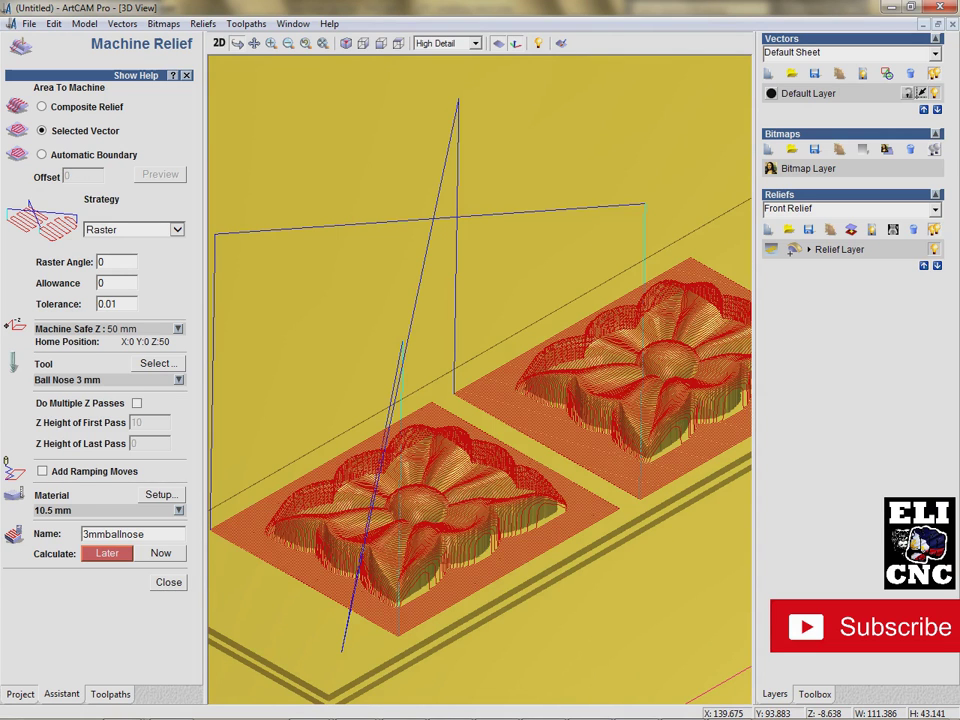
Close the relief machining settings and simulate the 3mmballnose toolpath at Standard resolution on a block from 0.0 to -10.5 mm.
click(168, 582)
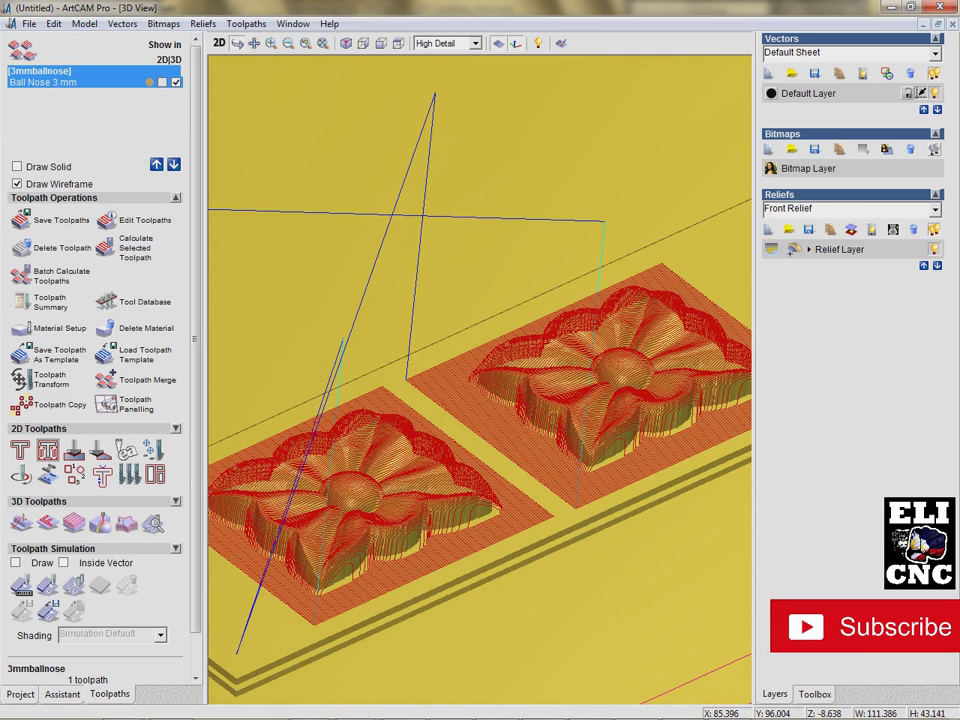
click(22, 585)
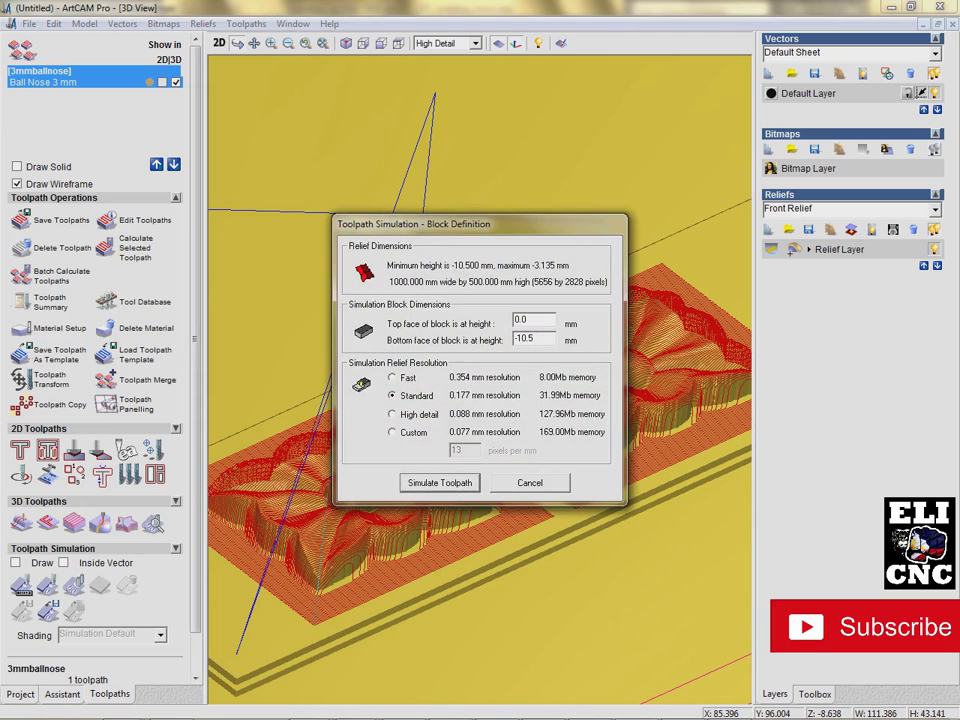
click(440, 483)
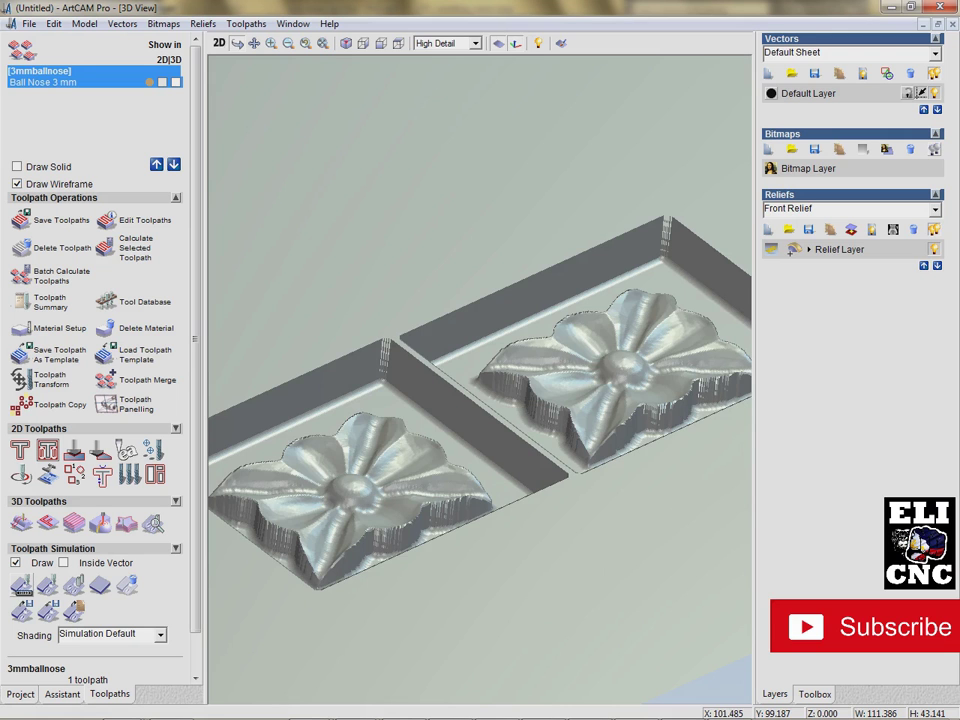
Examine the simulated carving of both flowers from several angles, checking surface detail, side walls and pocket edges.
mouse_move(480, 385)
mouse_down()
mouse_move(468, 405)
mouse_move(482, 412)
mouse_move(466, 408)
mouse_up()
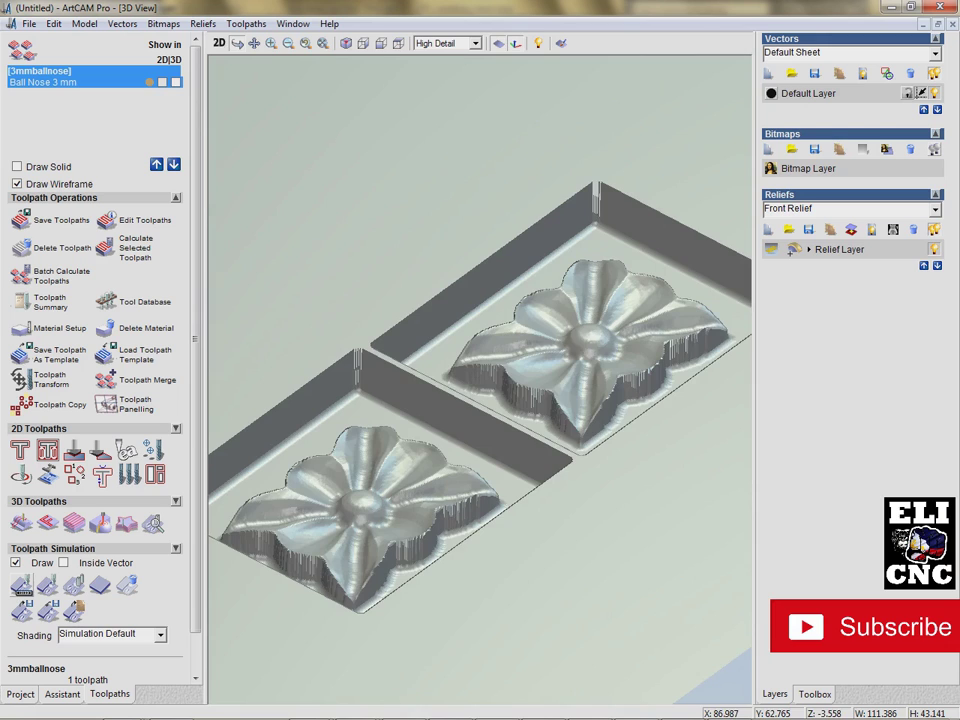
drag(466, 408, 522, 420)
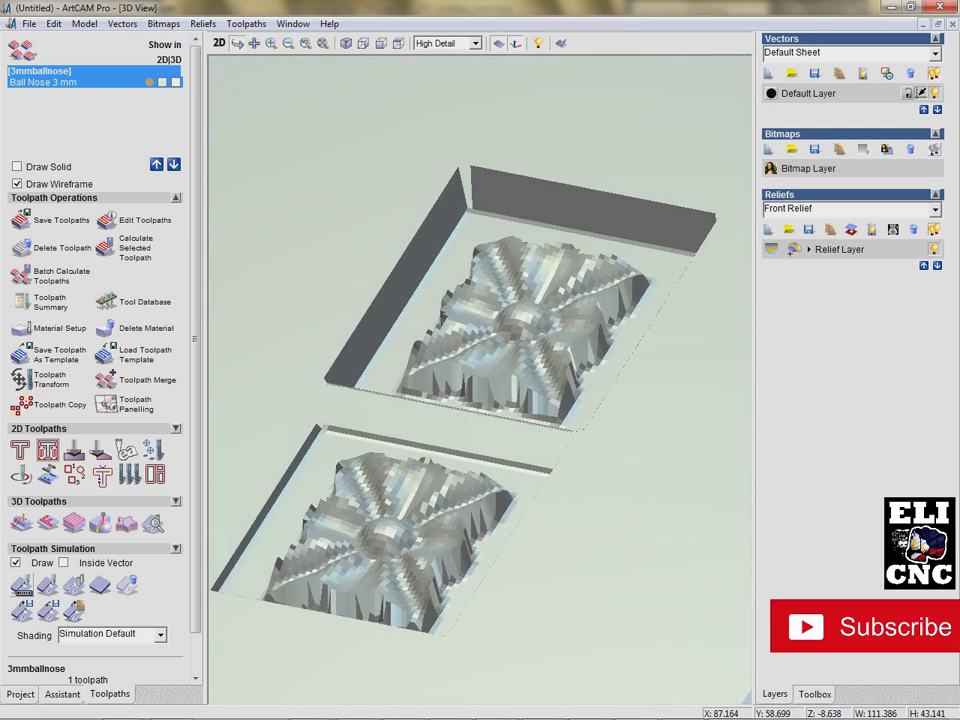
drag(522, 420, 600, 392)
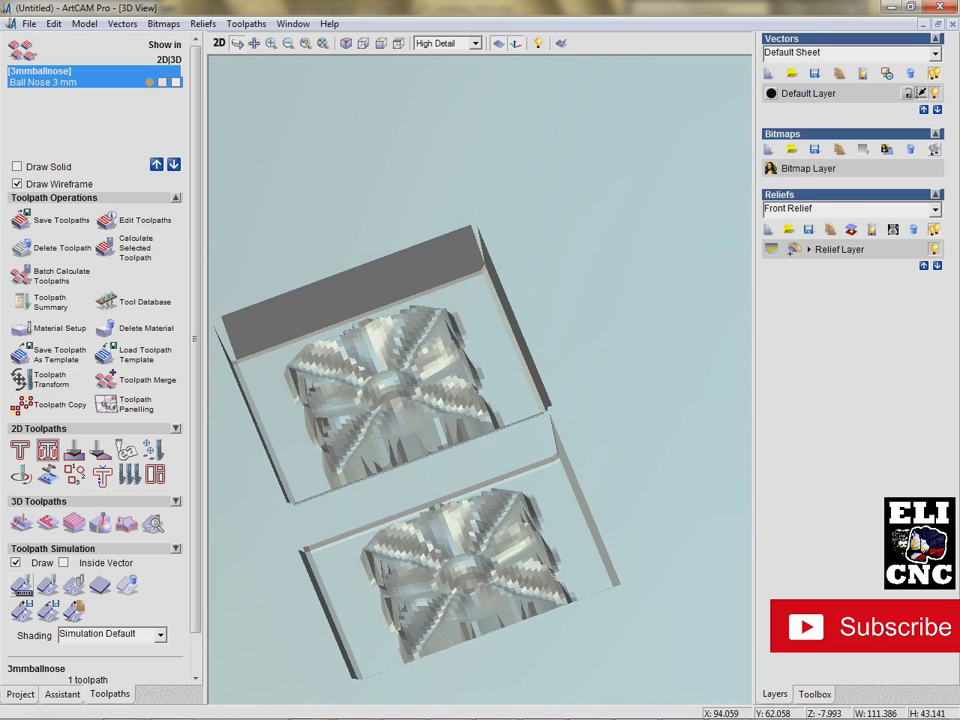
scroll(500, 400, up, 2)
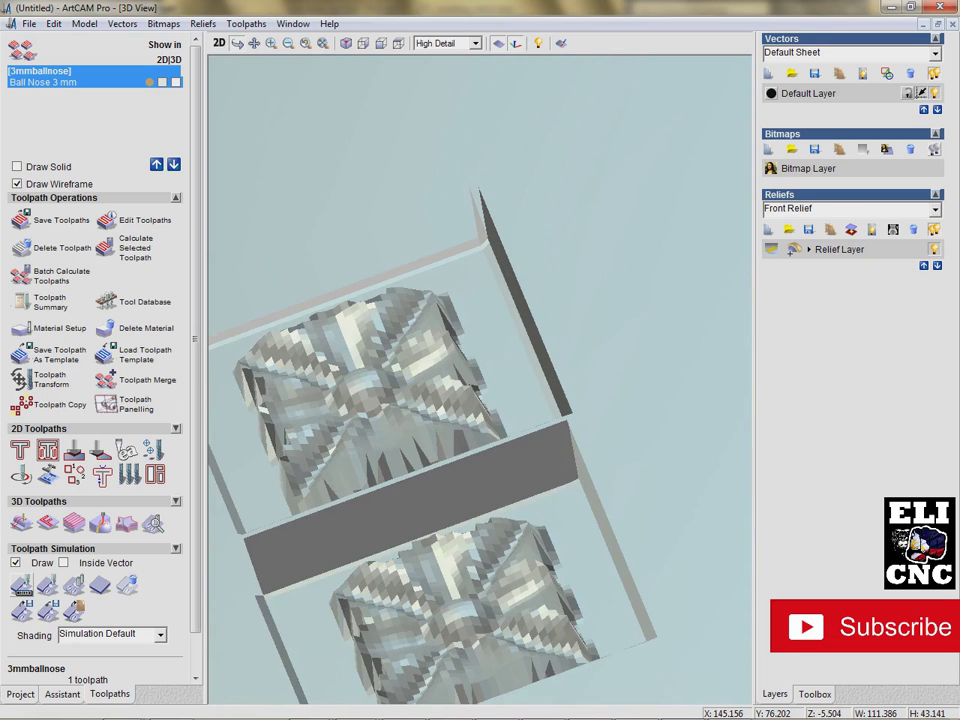
middle_drag(500, 400, 636, 312)
scroll(480, 380, up, 6)
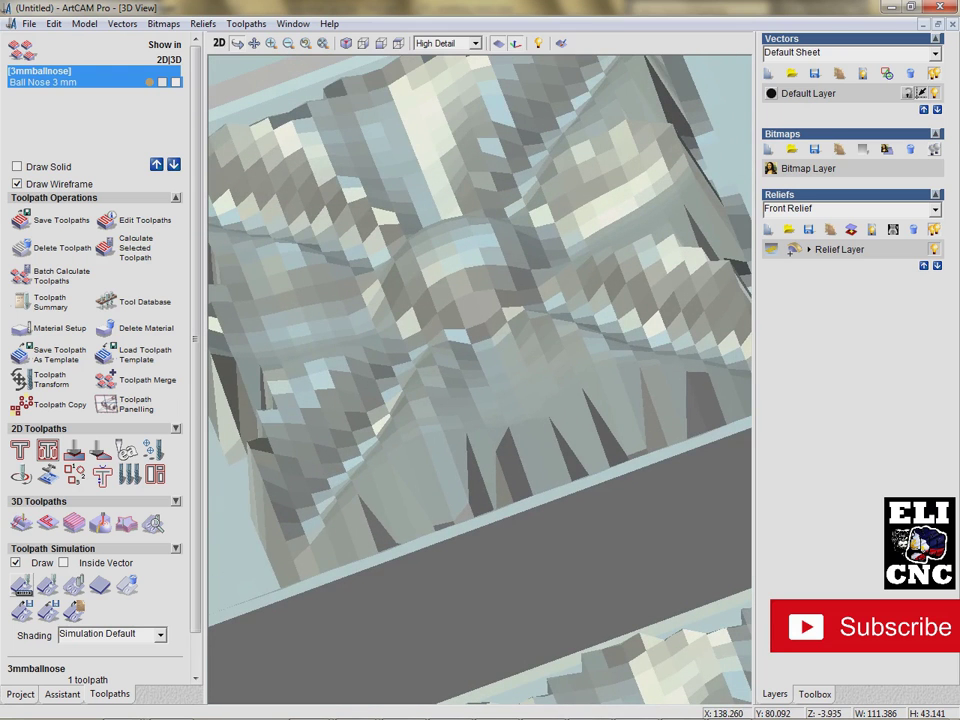
scroll(480, 380, down, 4)
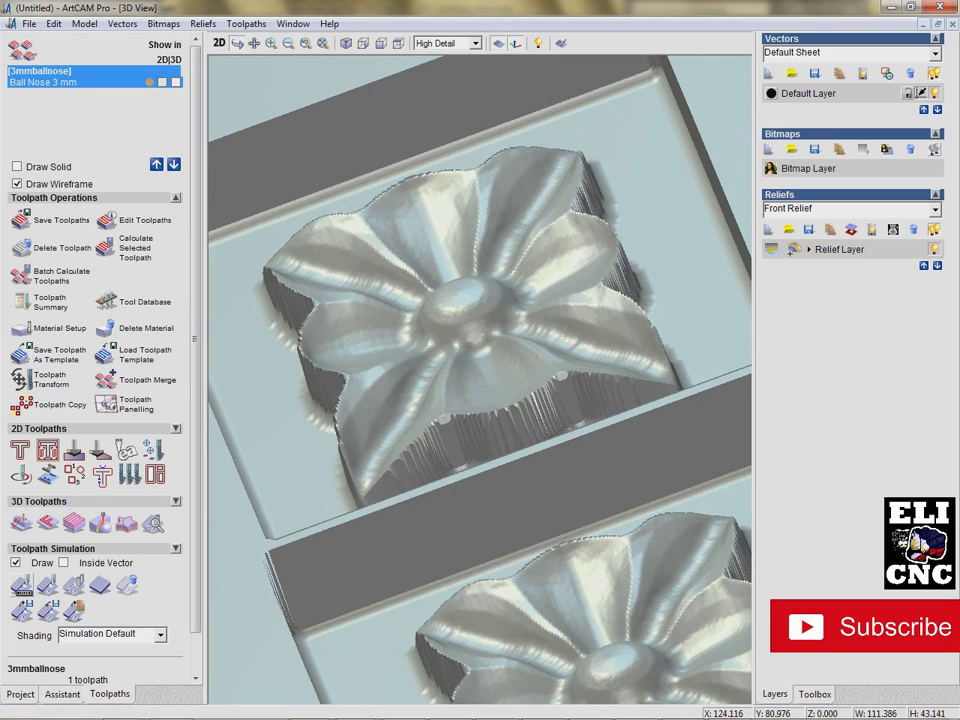
drag(480, 380, 550, 375)
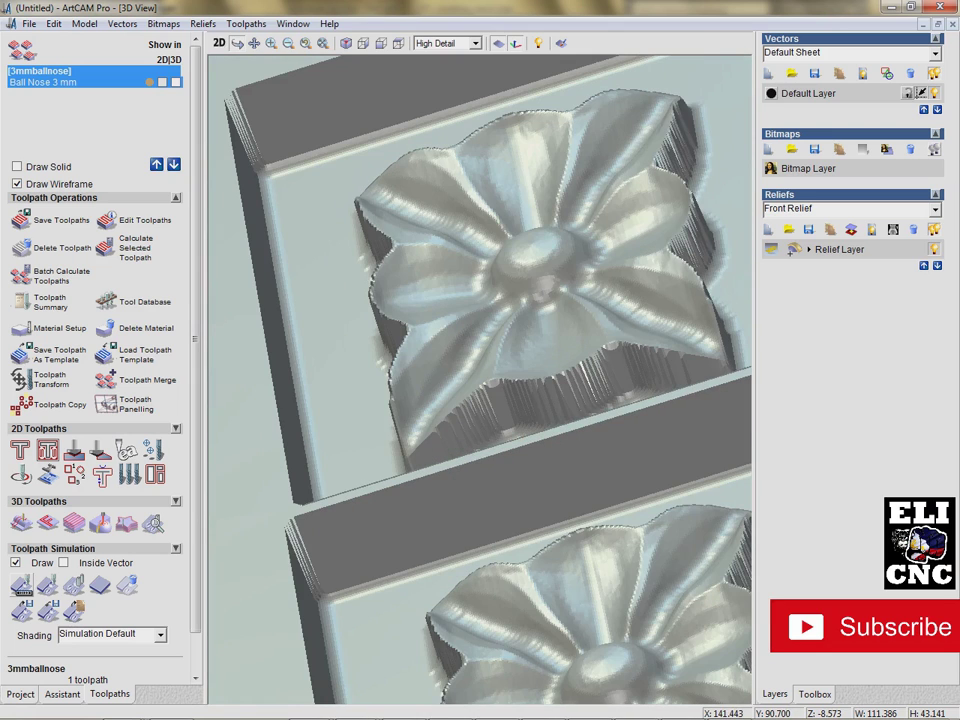
drag(543, 290, 605, 315)
drag(560, 510, 547, 535)
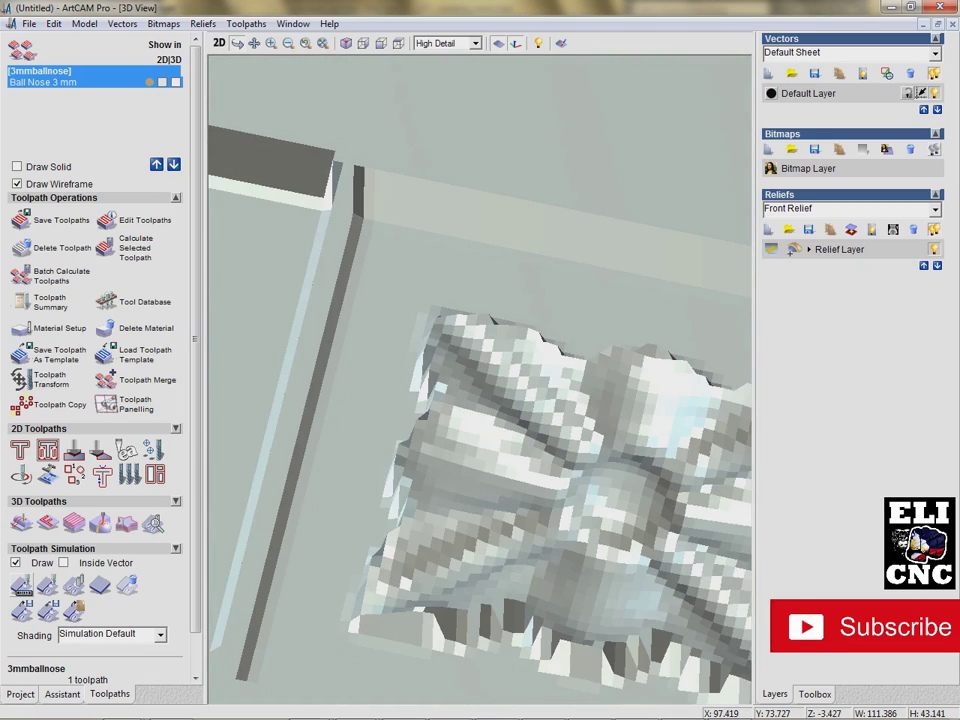
scroll(590, 590, down, 3)
scroll(480, 420, down, 2)
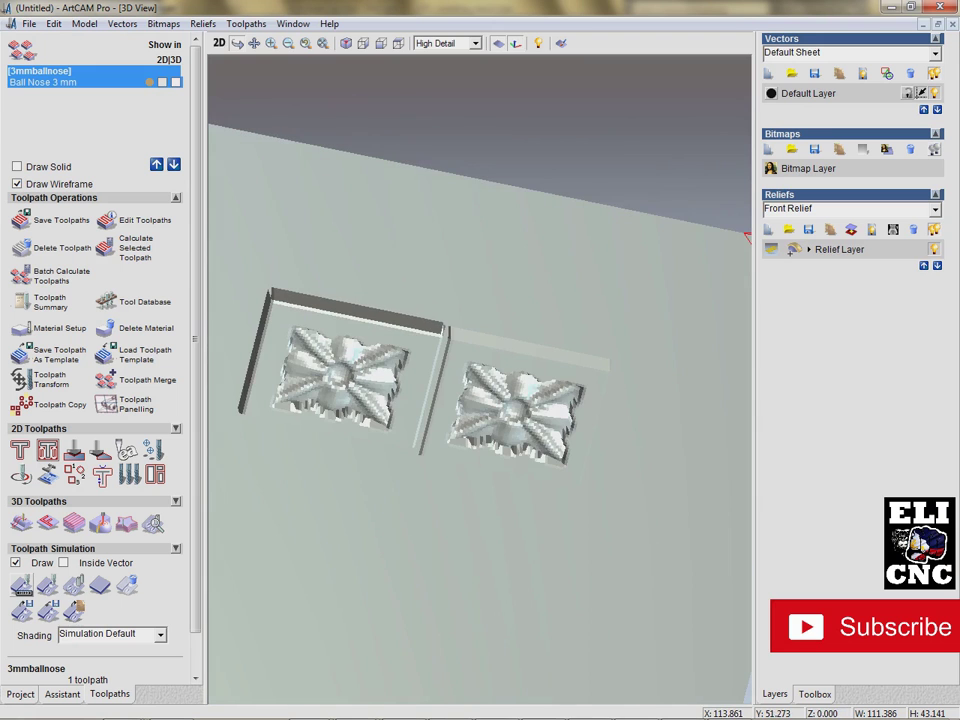
drag(475, 380, 470, 450)
scroll(480, 400, up, 2)
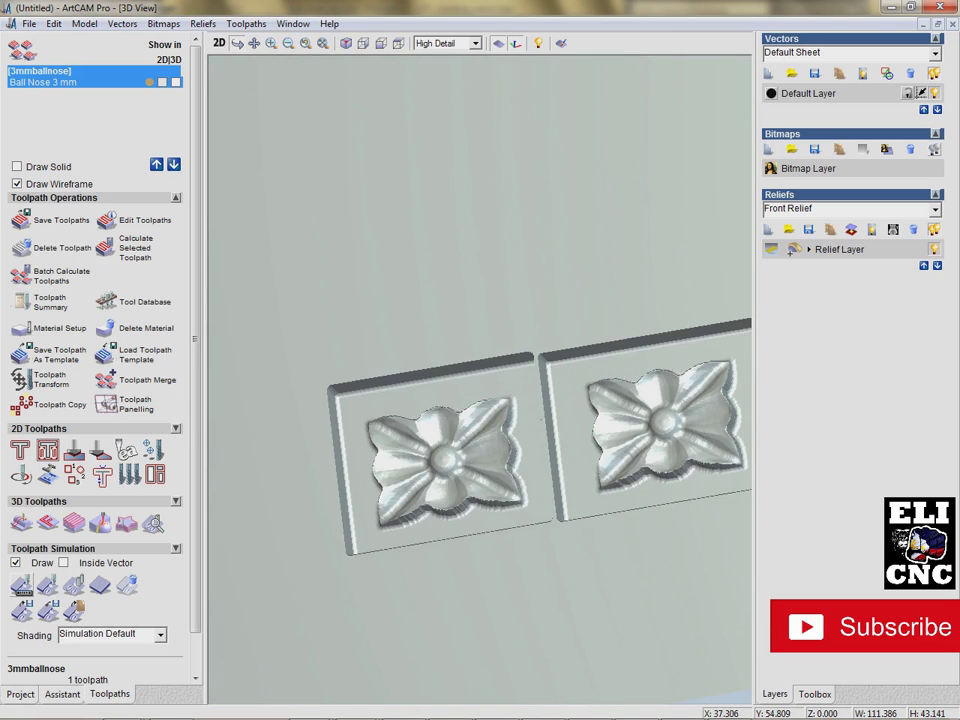
mouse_move(485, 465)
mouse_down()
mouse_move(452, 458)
mouse_move(444, 442)
mouse_up()
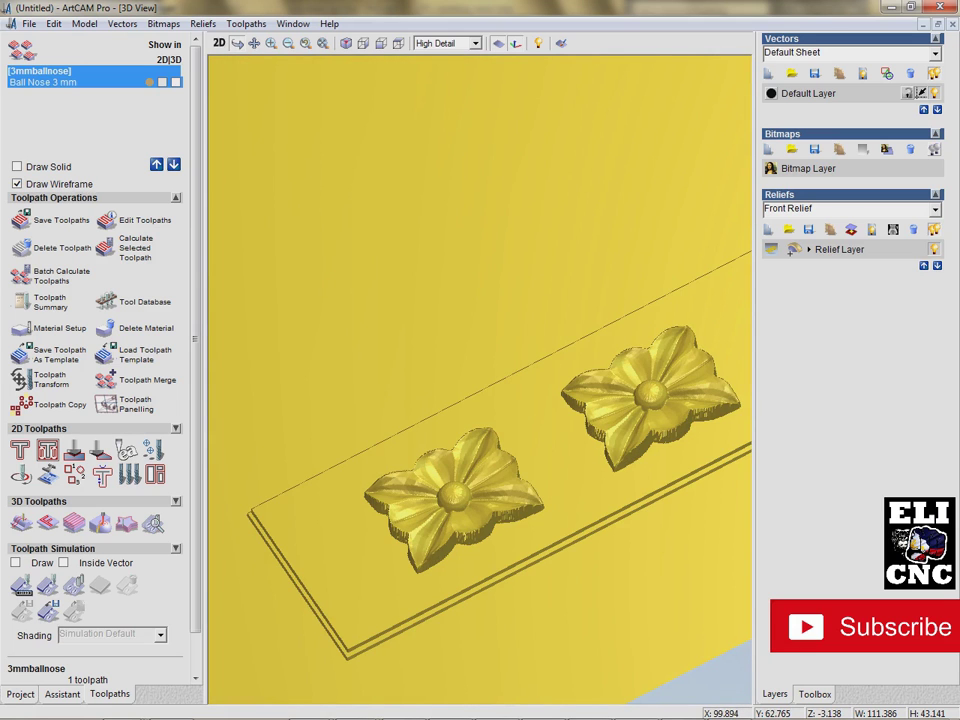
Examine the original flower relief up close and along the whole strip in the 3D view.
scroll(453, 597, up, 4)
middle_drag(453, 598, 460, 434)
drag(460, 434, 478, 405)
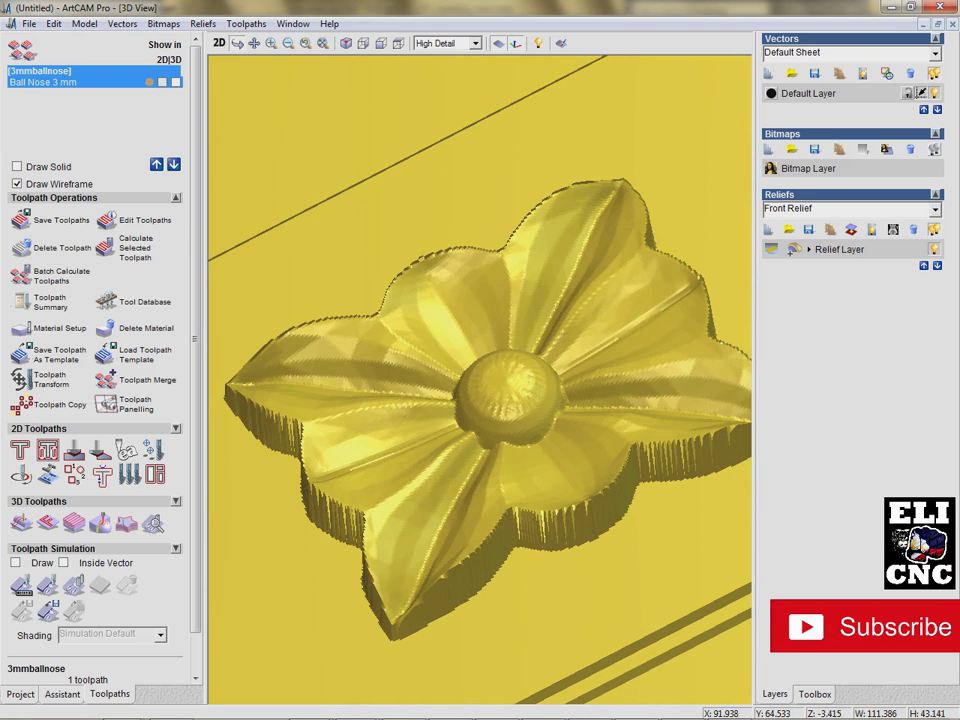
scroll(480, 380, down, 8)
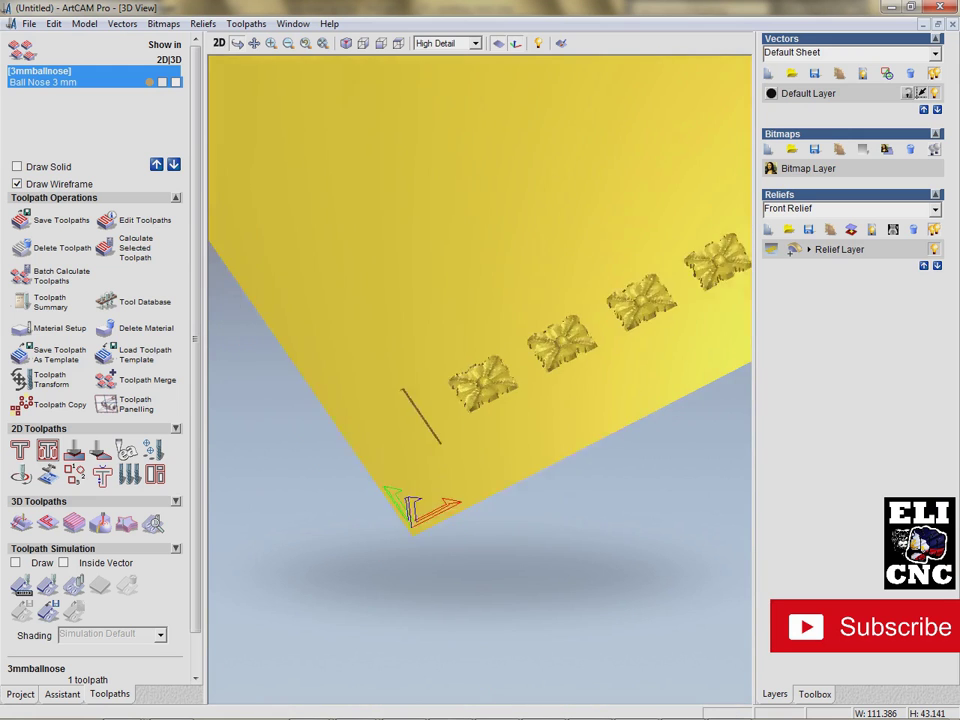
scroll(556, 320, up, 6)
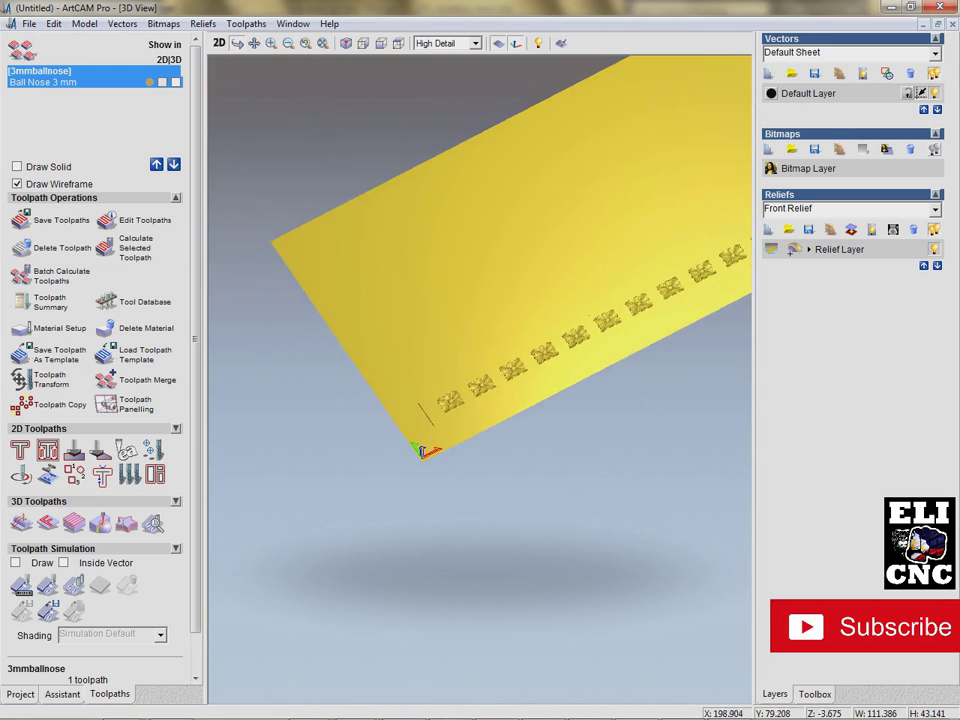
scroll(556, 320, up, 2)
scroll(556, 320, up, 6)
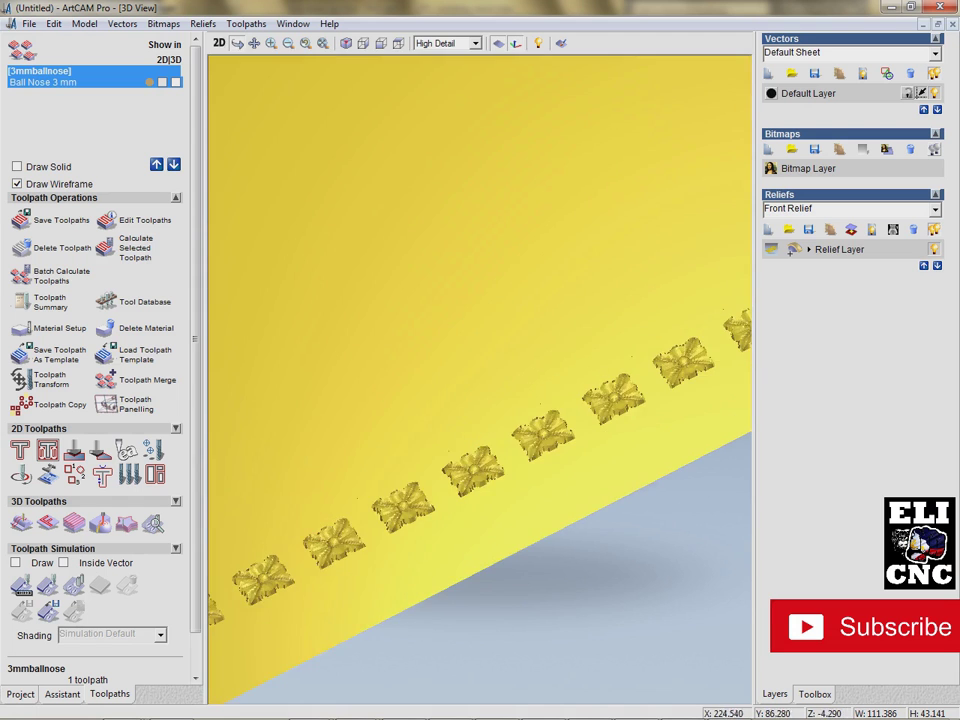
Examine the neighbouring flowers of the relief strip from a closer angle in the 3D view.
middle_drag(412, 467, 460, 436)
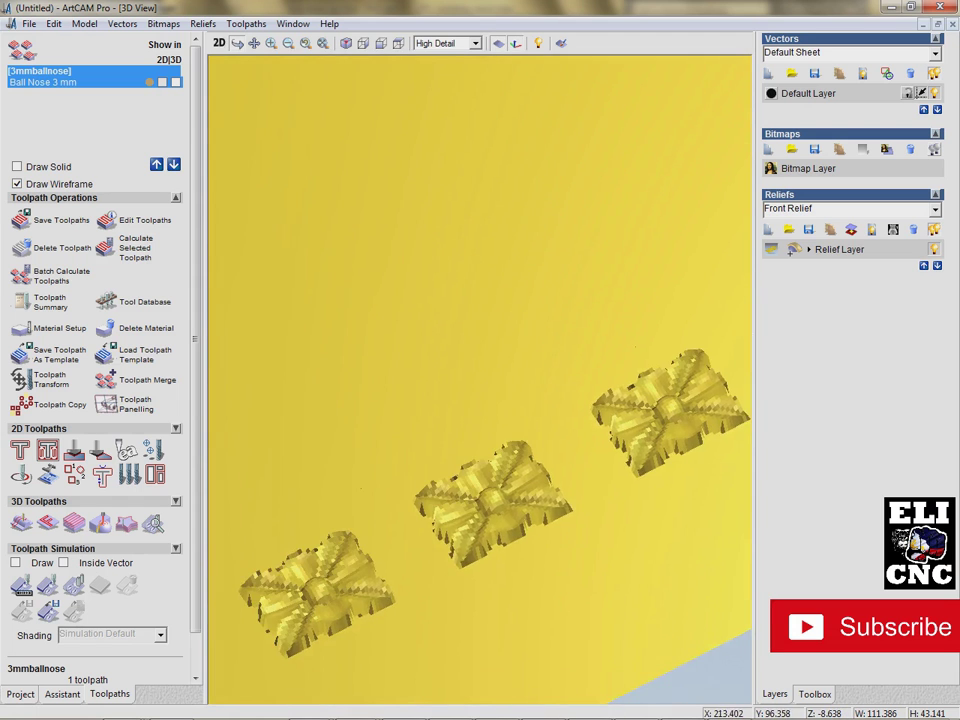
scroll(306, 566, up, 3)
middle_drag(306, 560, 306, 393)
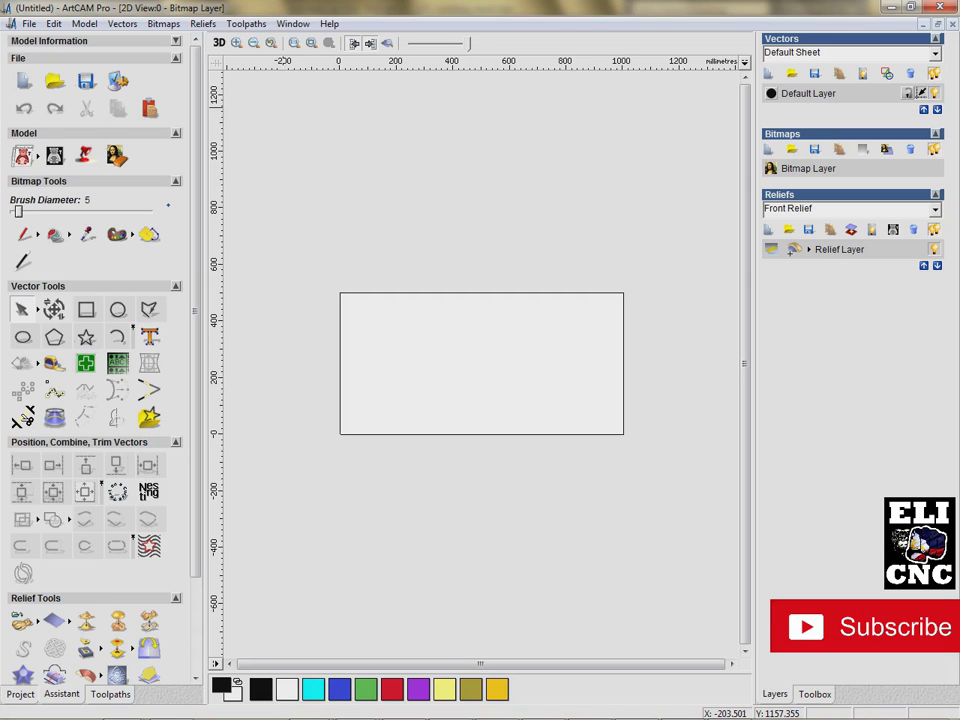
Import the 3D model j271_3d_flower-24pcs.STL from the job_271 folder into the empty model.
click(163, 23)
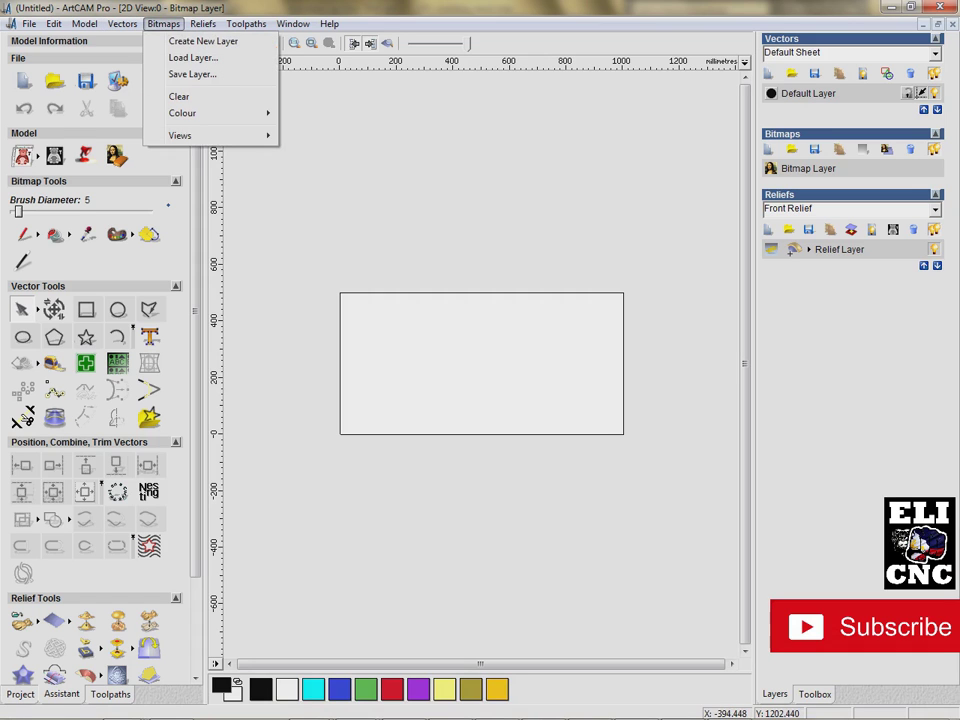
mouse_move(122, 23)
mouse_move(203, 23)
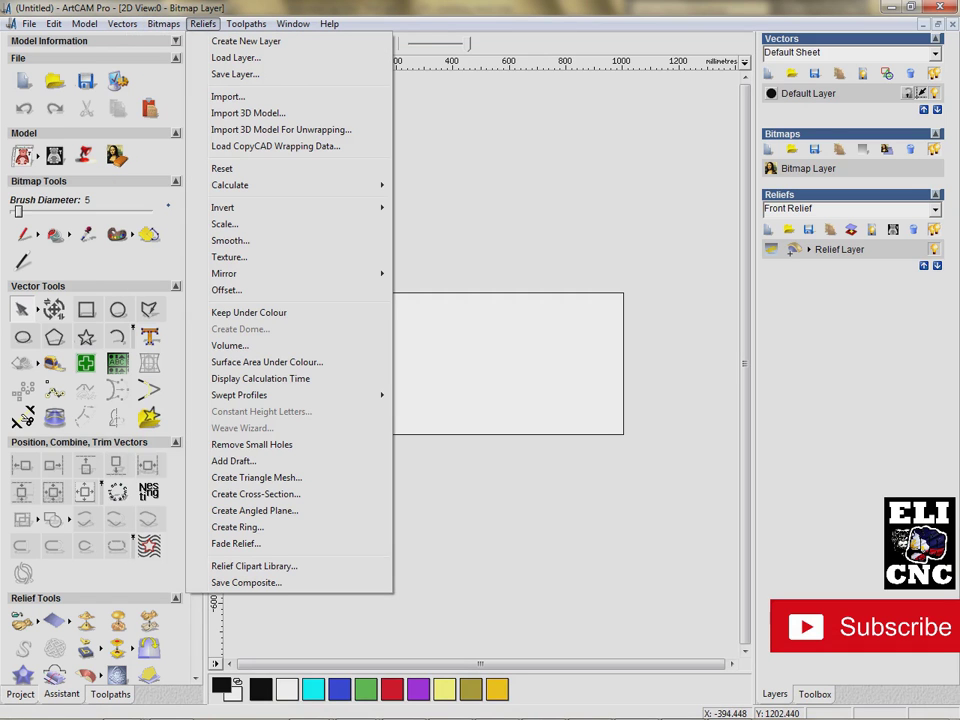
click(248, 112)
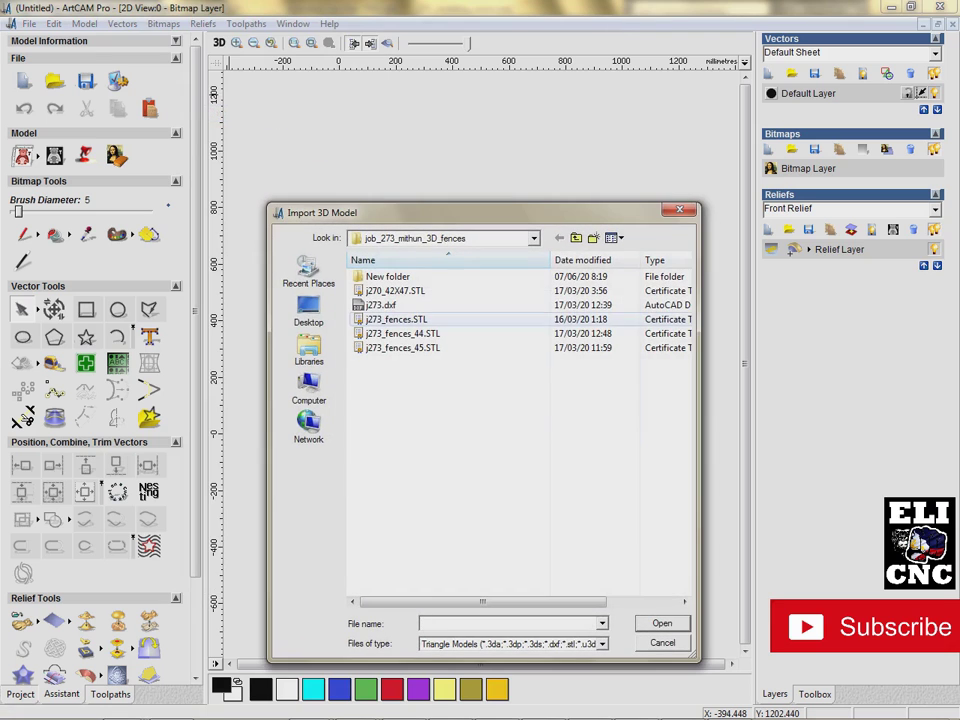
click(576, 238)
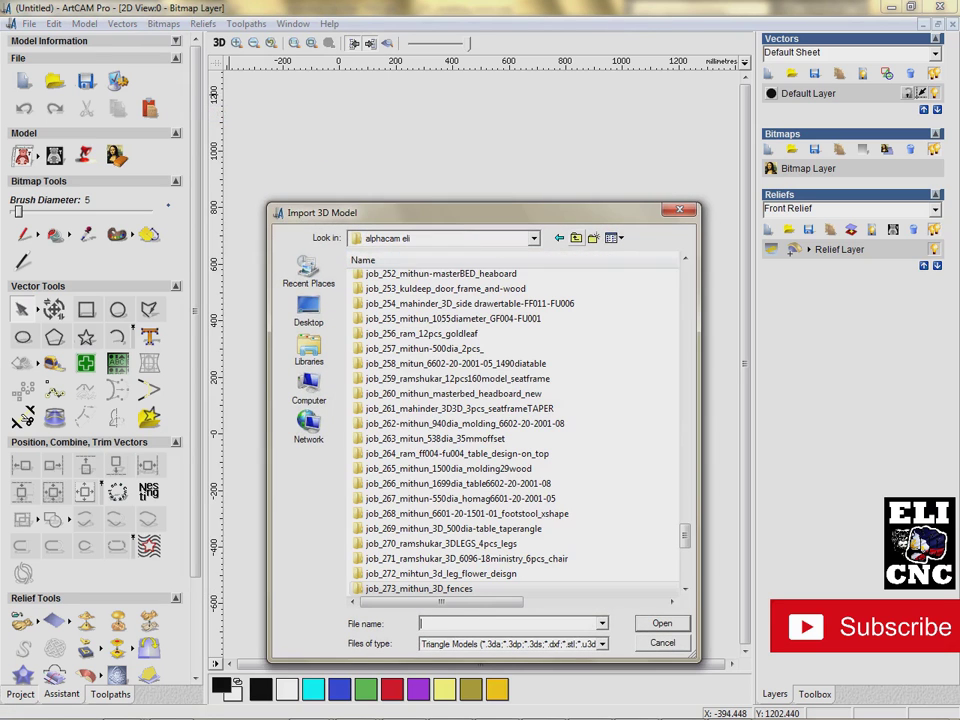
double_click(460, 559)
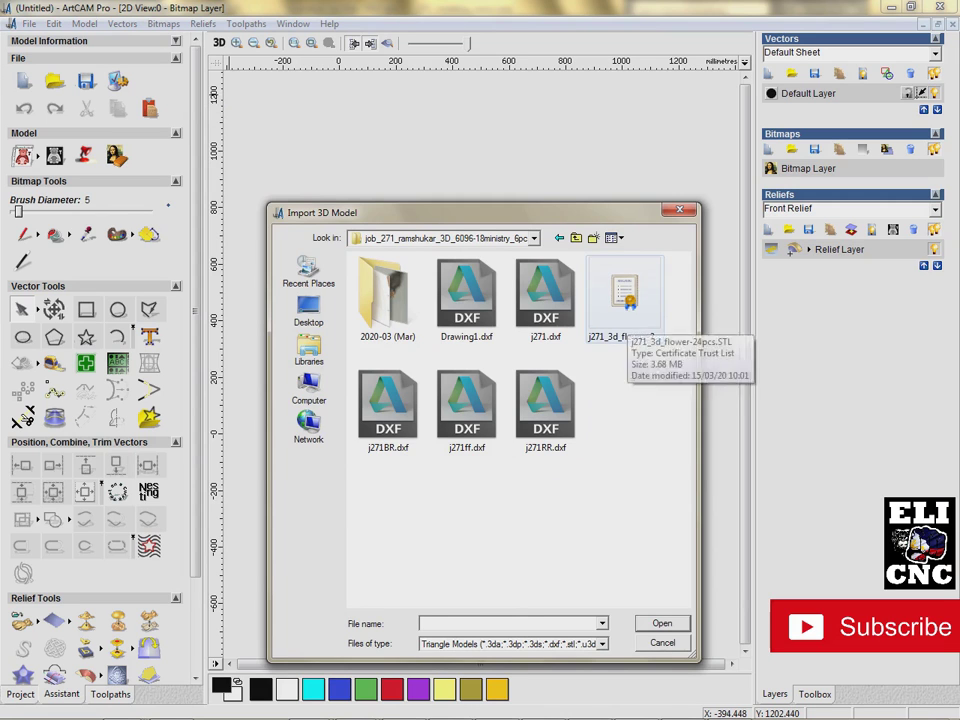
click(624, 300)
double_click(624, 300)
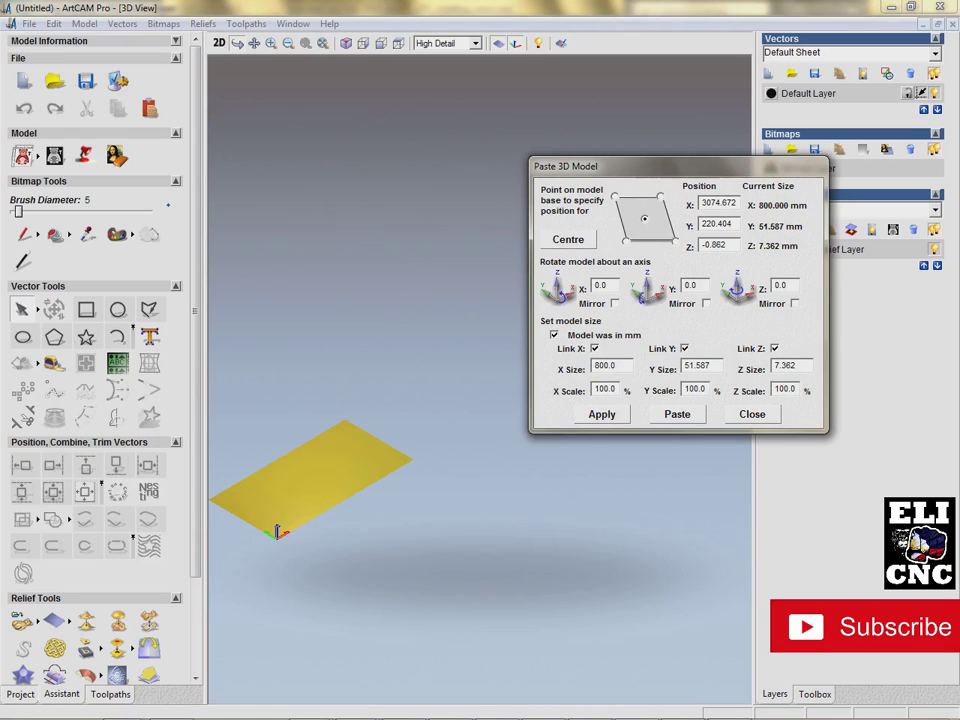
Position the flower strip by its lower-left base corner at X 50, Y 50, Z 0 and paste it into the relief.
drag(600, 166, 514, 224)
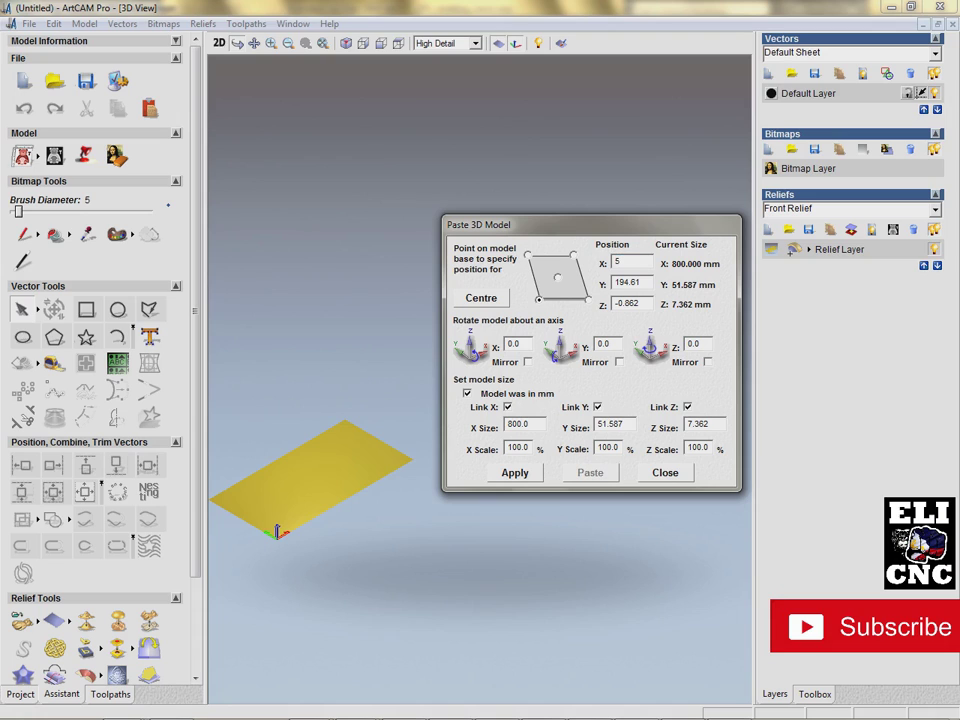
text(50)
key(Tab)
text(0)
key(Return)
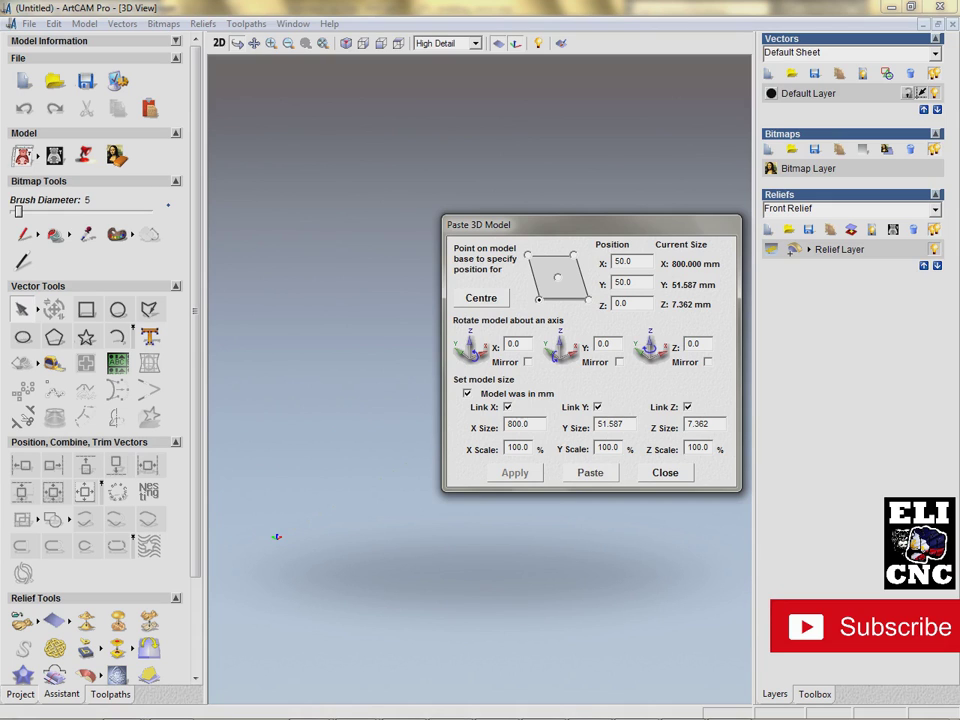
click(665, 473)
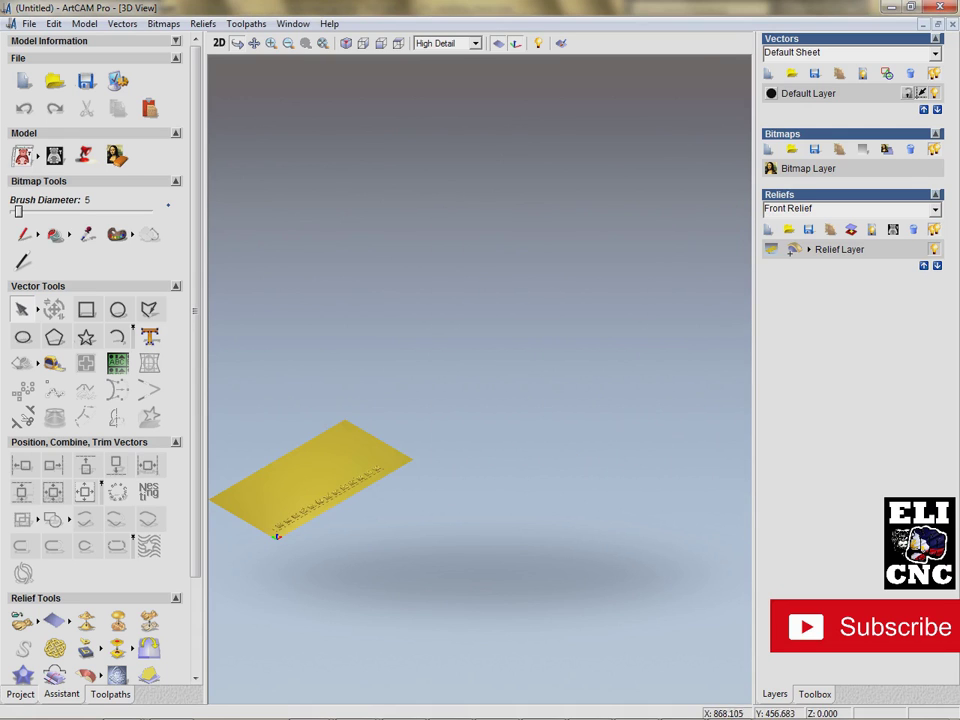
Examine the pasted flower strip along its length and around its first two flowers in the 3D view.
scroll(330, 455, down, 2)
scroll(368, 452, up, 4)
middle_drag(240, 532, 345, 56)
scroll(545, 430, up, 5)
scroll(505, 345, up, 6)
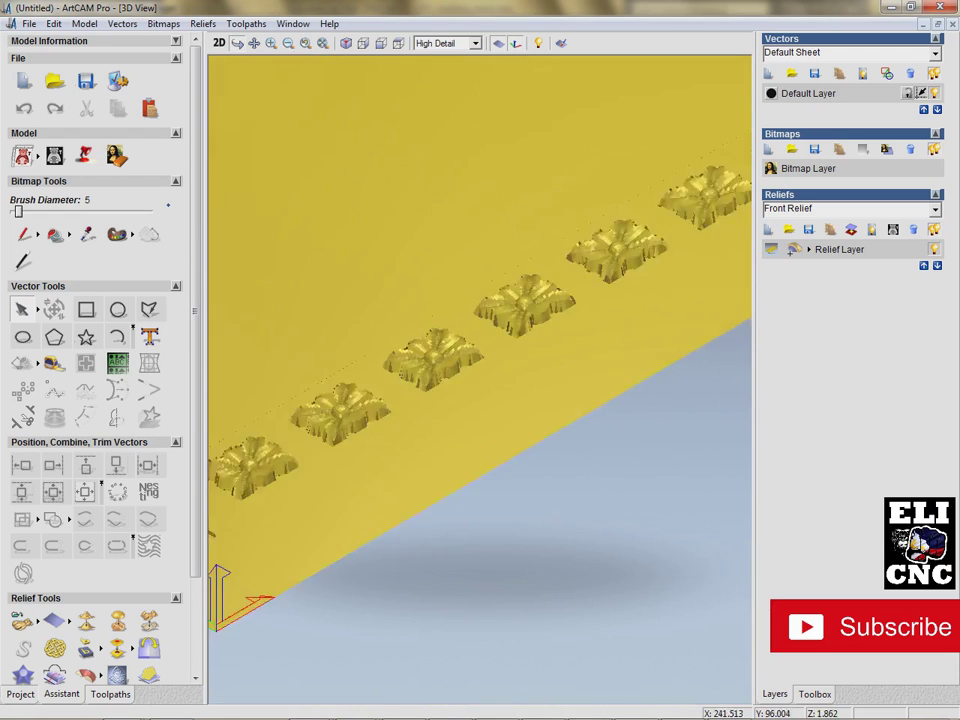
scroll(421, 632, down, 2)
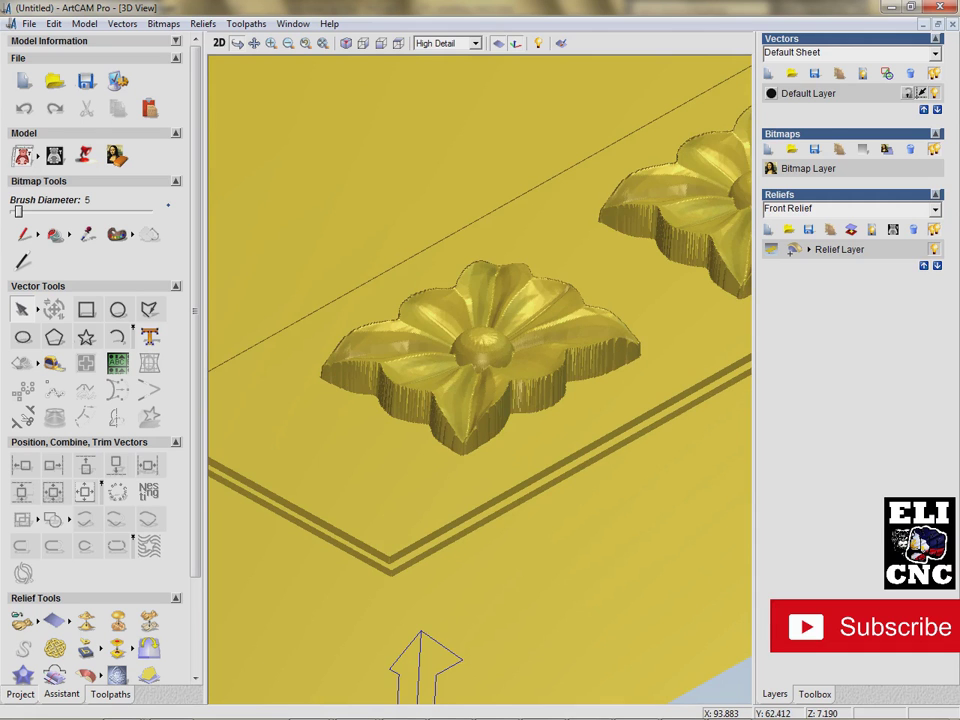
drag(483, 345, 510, 340)
middle_drag(510, 340, 390, 472)
scroll(390, 472, down, 2)
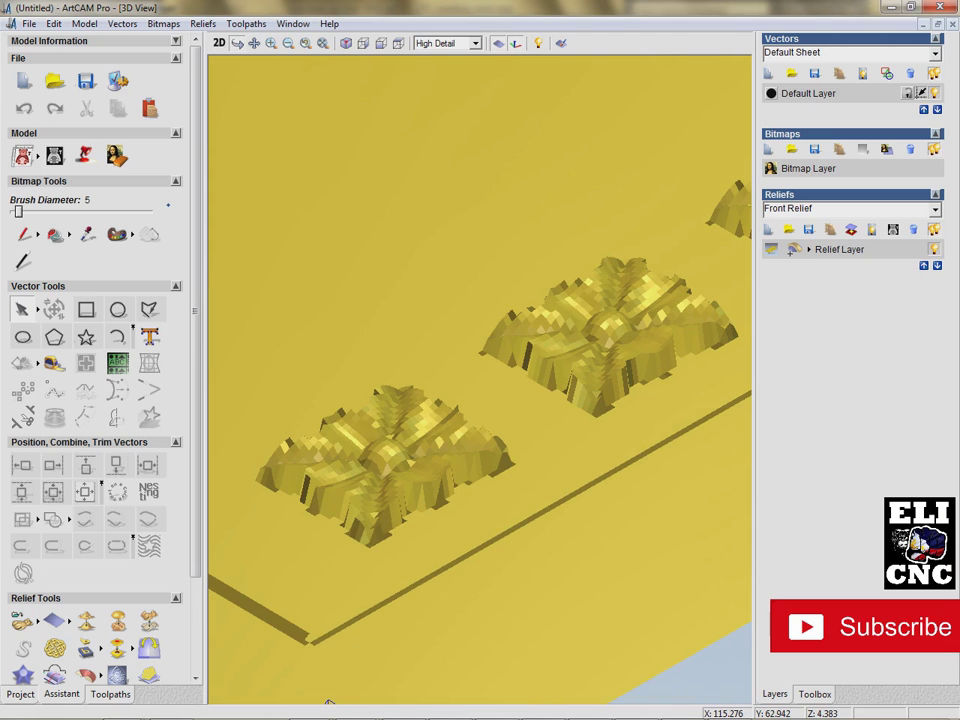
drag(445, 420, 444, 432)
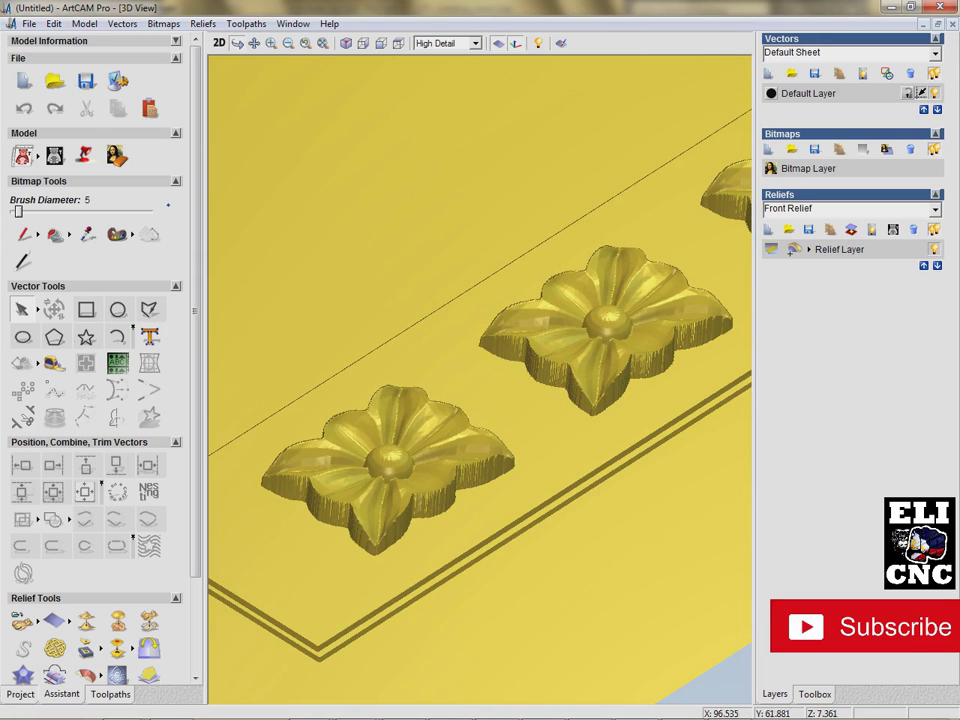
Examine the first flower up close from several angles, checking its petals, centre dome and side walls.
scroll(430, 475, up, 4)
middle_drag(430, 475, 613, 285)
scroll(430, 400, up, 4)
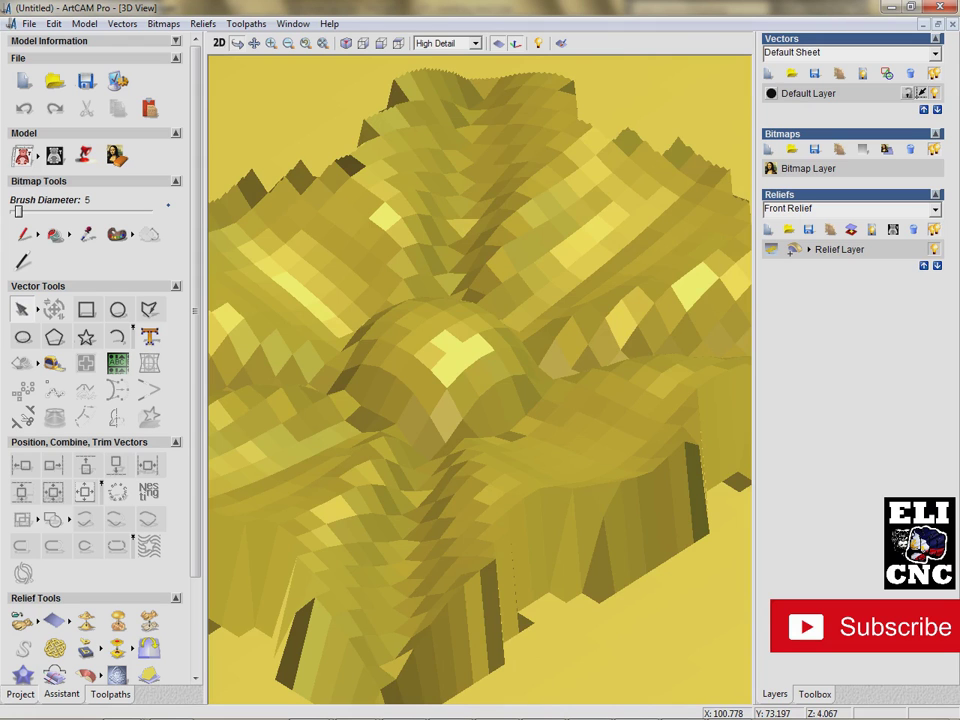
scroll(440, 380, down, 3)
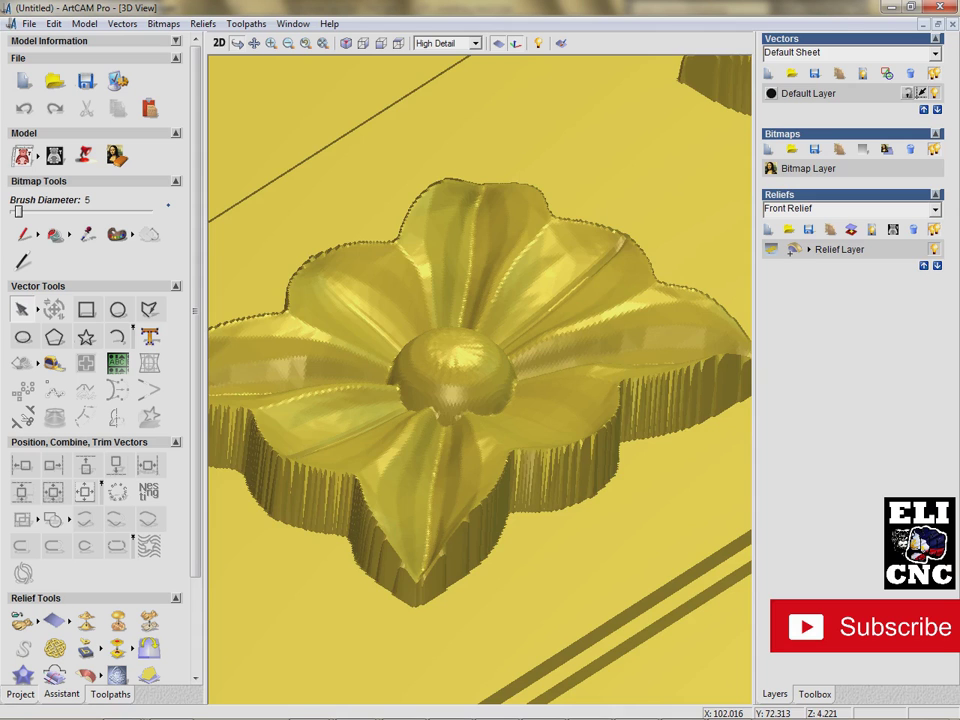
drag(450, 370, 412, 418)
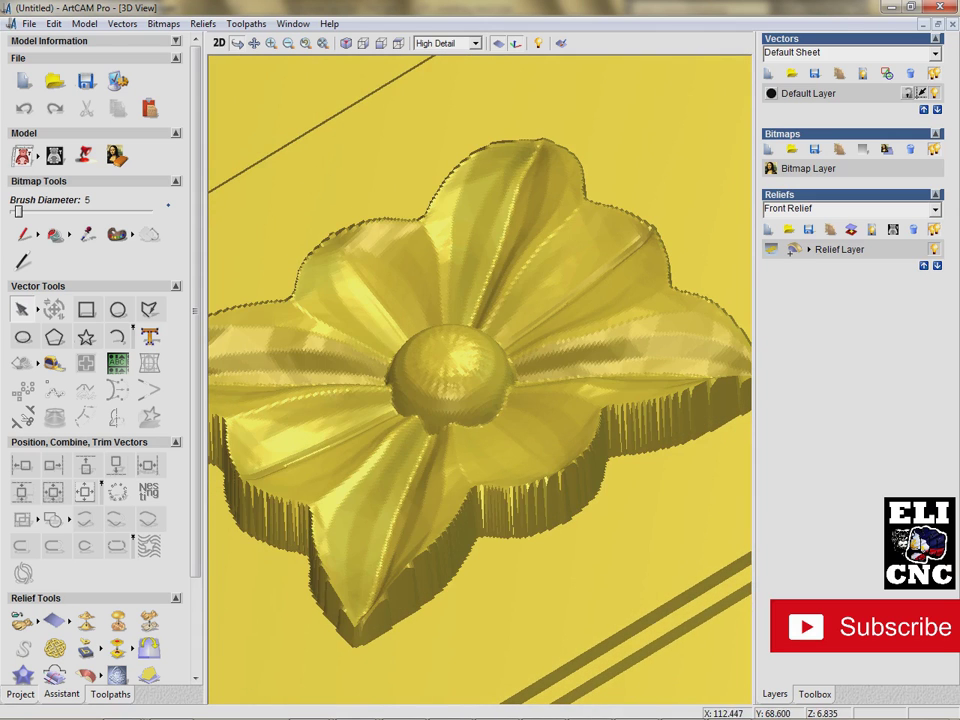
drag(425, 415, 492, 356)
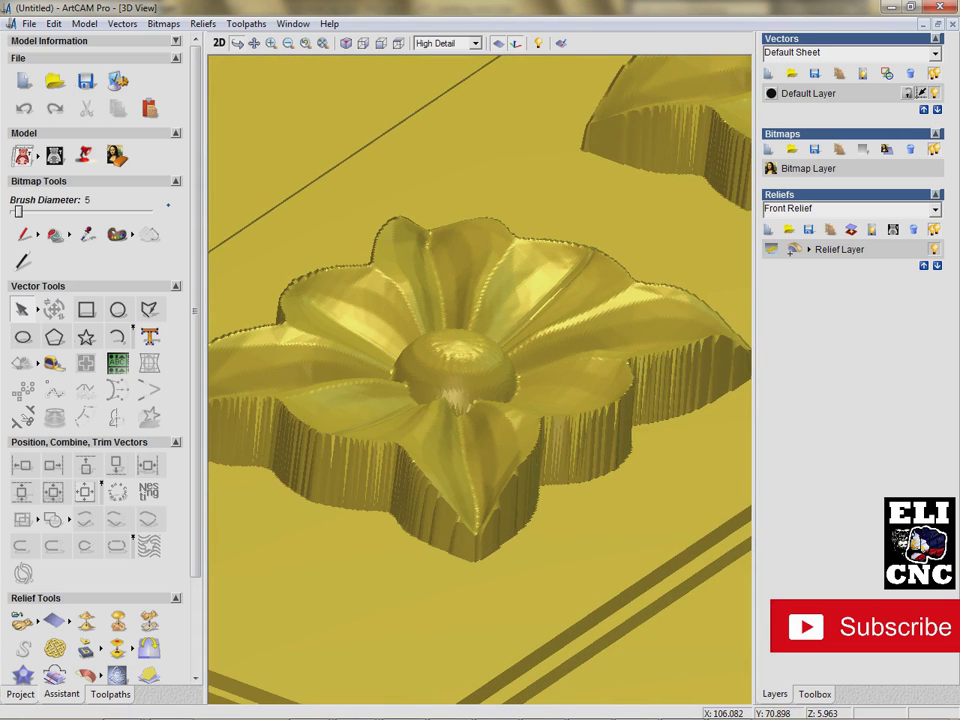
drag(480, 366, 450, 398)
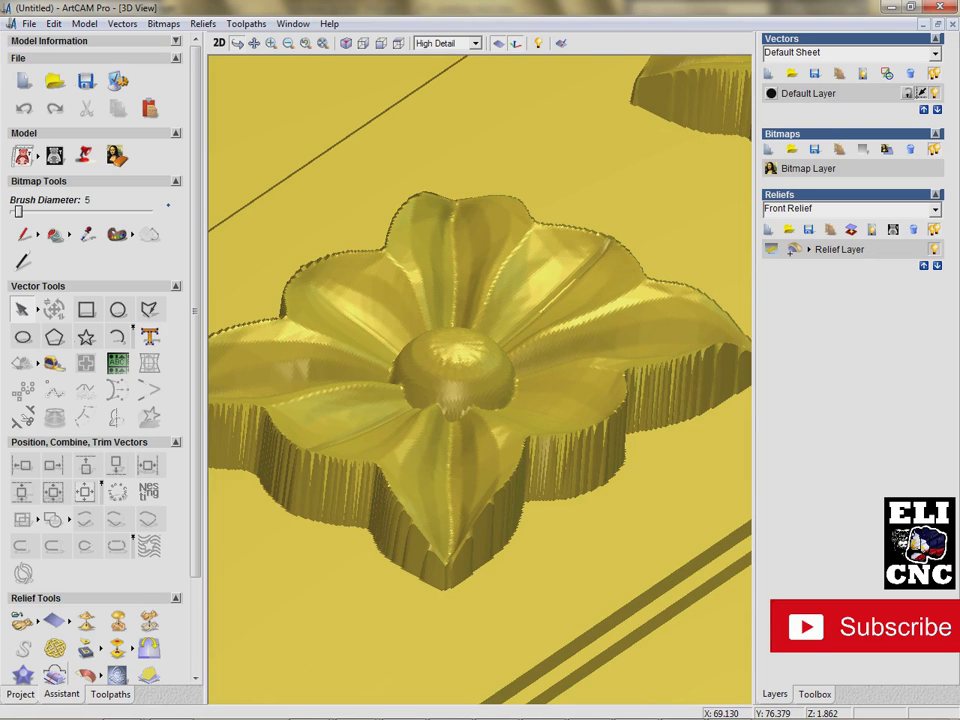
click(20, 694)
click(61, 693)
click(110, 693)
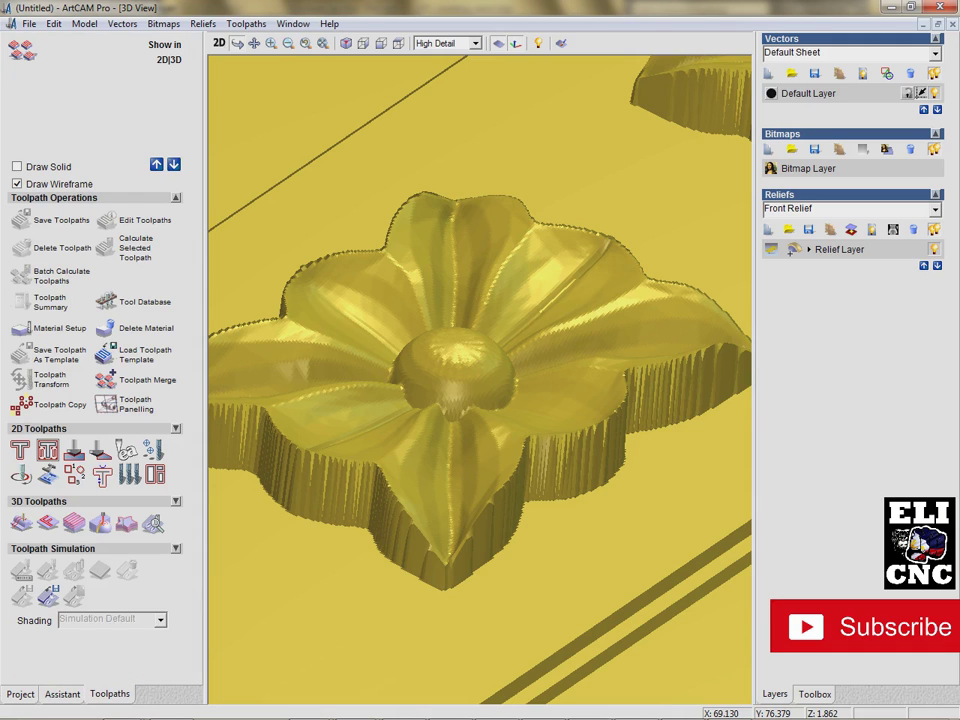
click(814, 694)
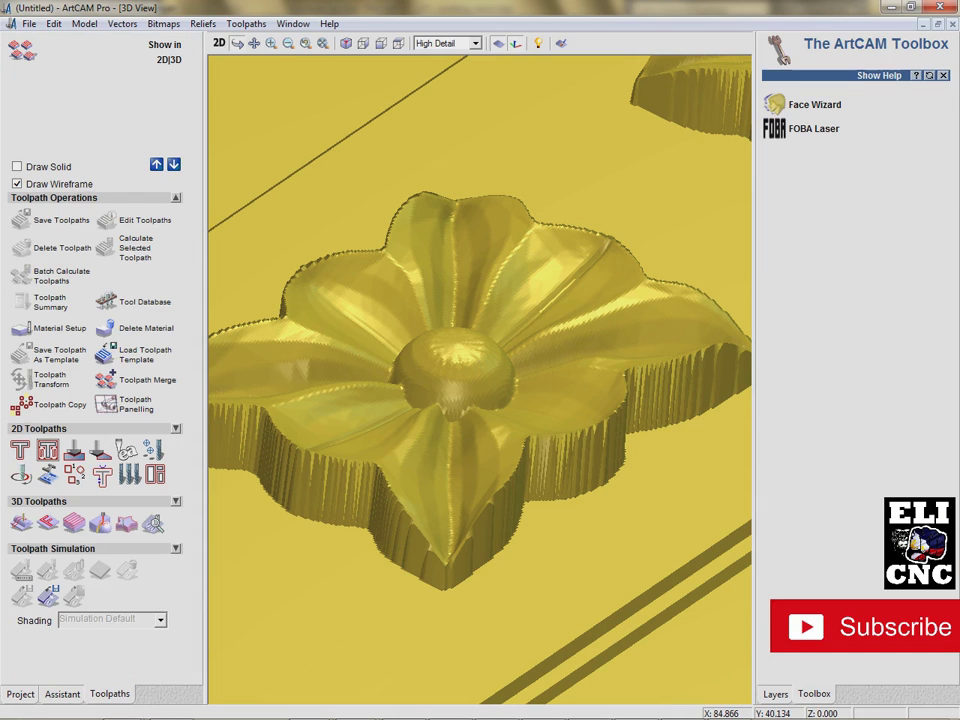
click(775, 694)
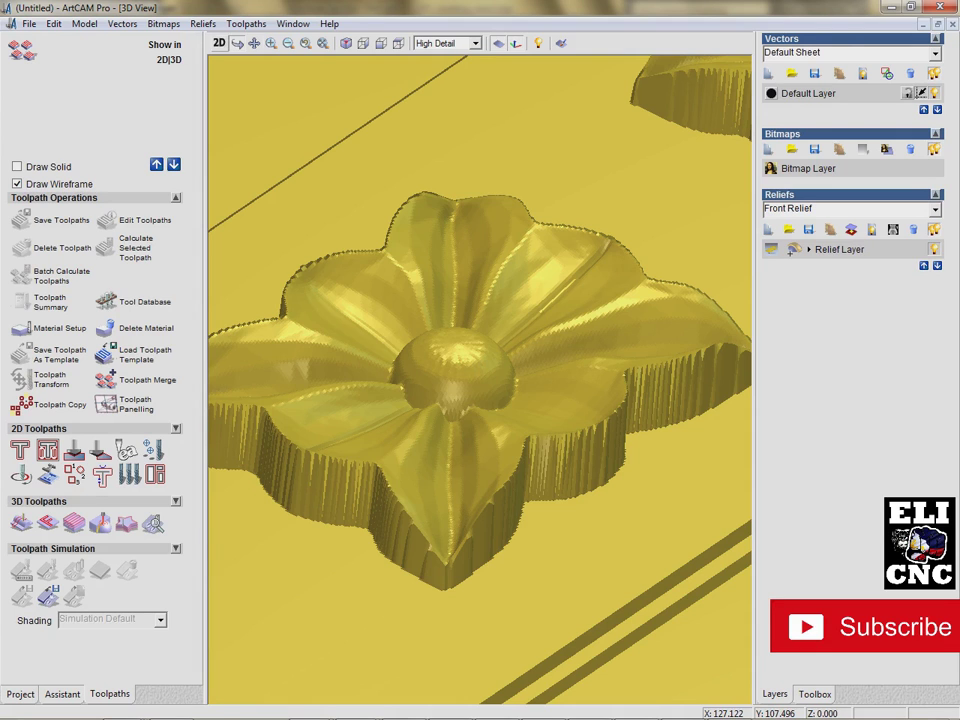
Display the shaded relief preview of the flower strip in the 2D view.
key(F2)
click(387, 43)
click(387, 43)
click(387, 43)
click(387, 43)
click(387, 43)
scroll(366, 411, up, 5)
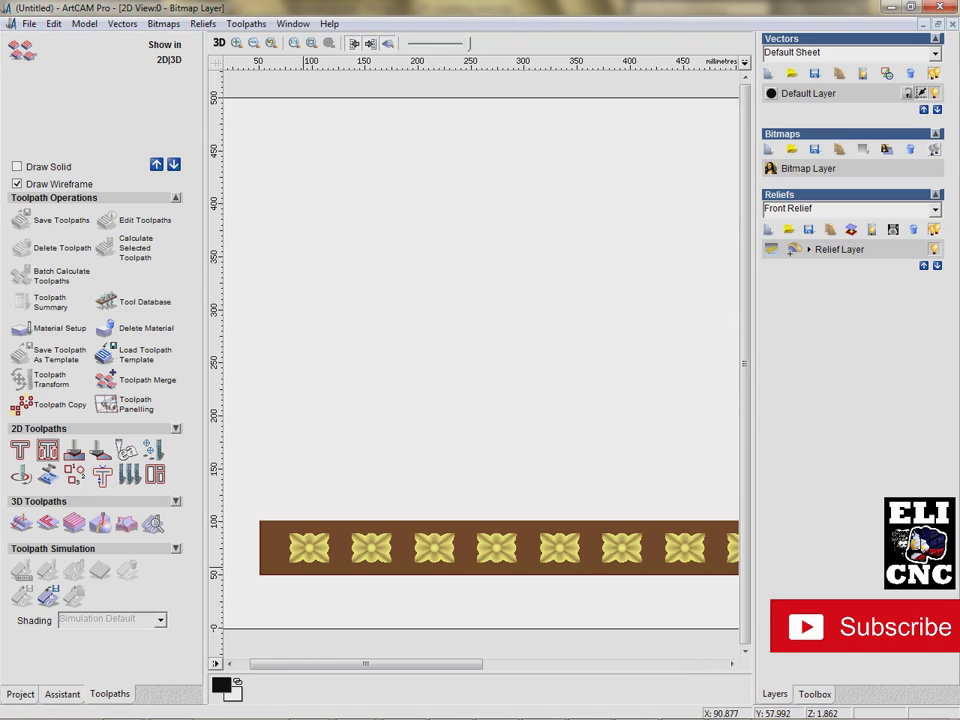
Create a rectangle vector about 51.8 by 42.6 mm around the first flower.
scroll(307, 560, down, 1)
scroll(306, 558, up, 4)
scroll(380, 548, down, 3)
scroll(391, 545, up, 1)
scroll(389, 543, up, 4)
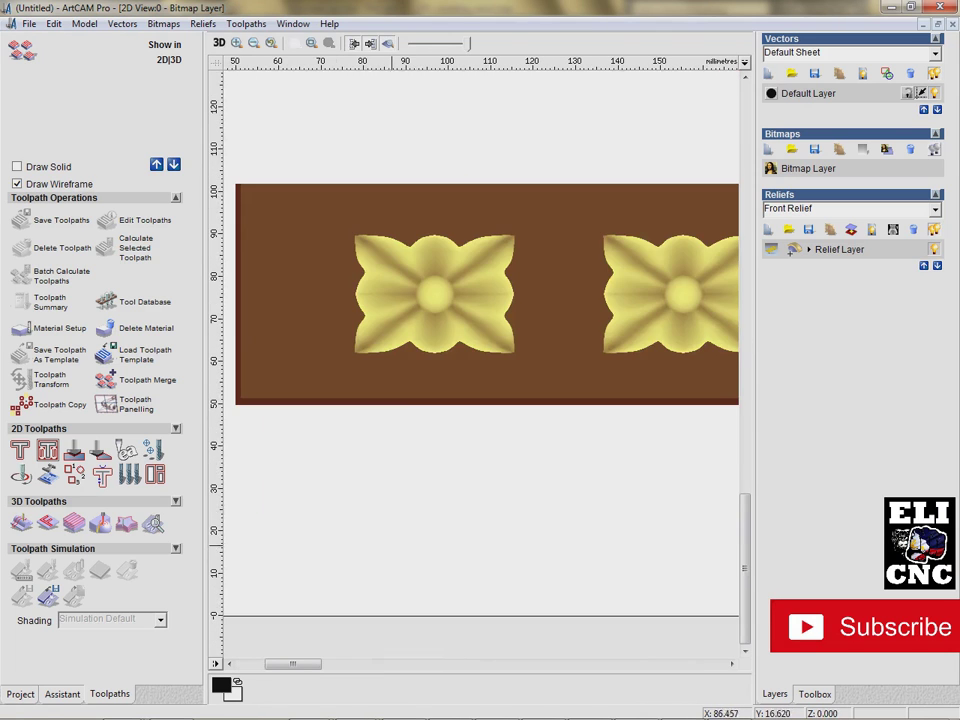
scroll(405, 304, down, 2)
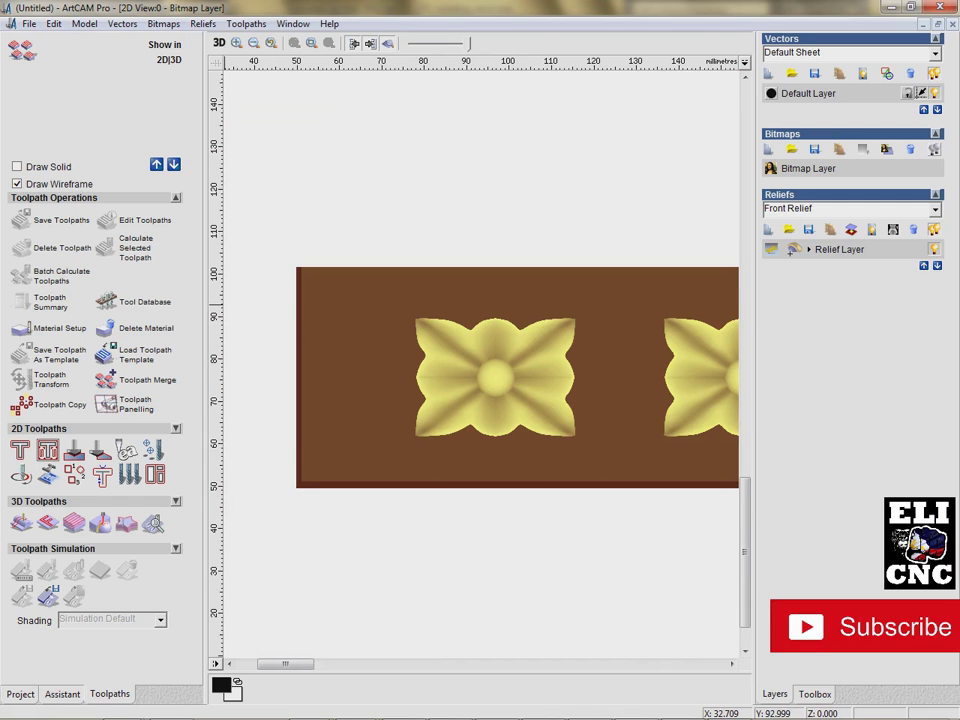
click(20, 693)
click(62, 693)
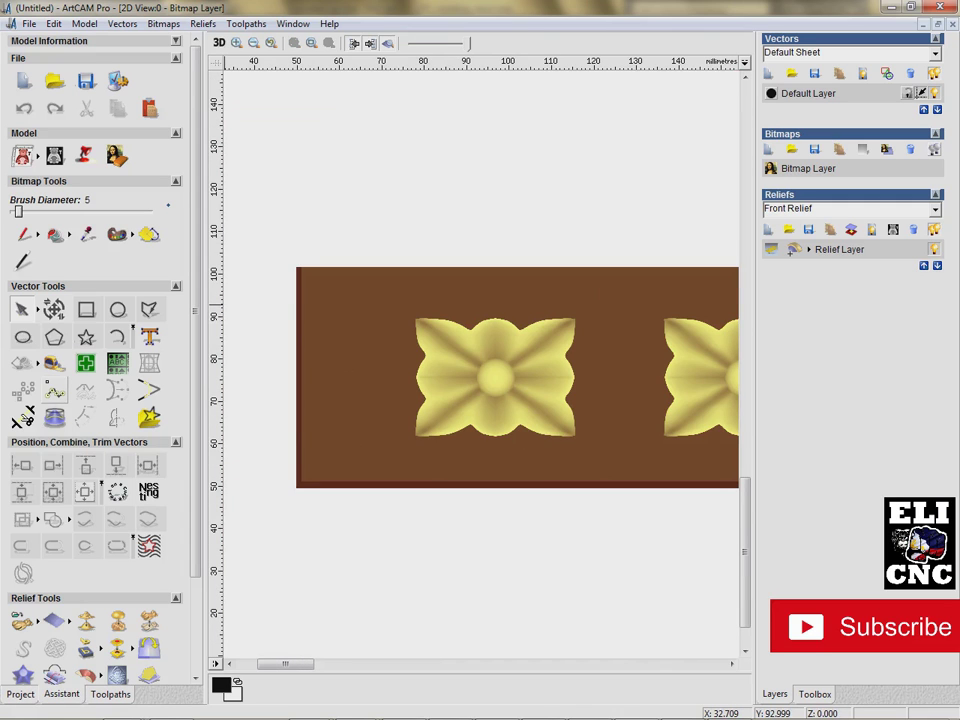
click(86, 310)
drag(386, 285, 606, 466)
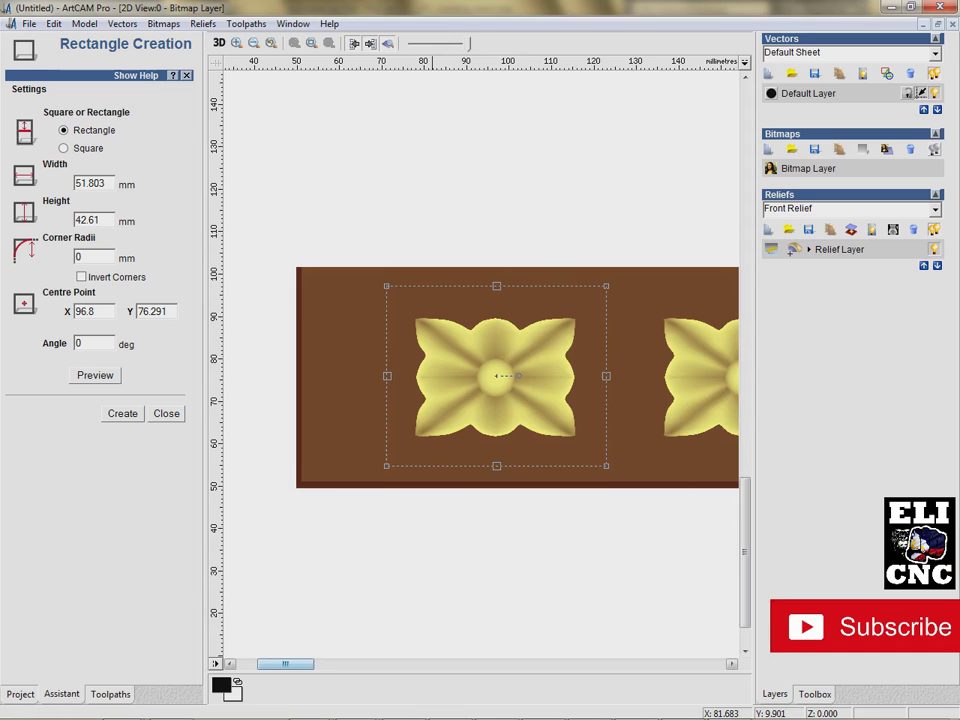
drag(304, 664, 322, 664)
click(123, 414)
click(166, 414)
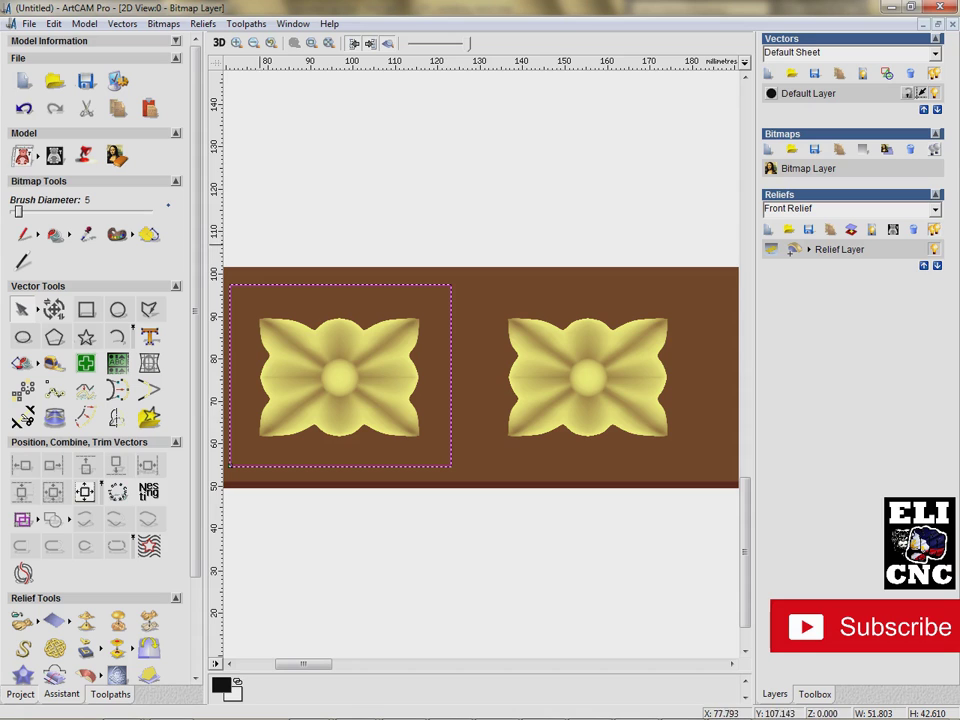
Create a second rectangle vector about 55.3 by 42.3 mm around the second flower and finish rectangle creation.
click(87, 310)
drag(468, 289, 703, 468)
click(668, 169)
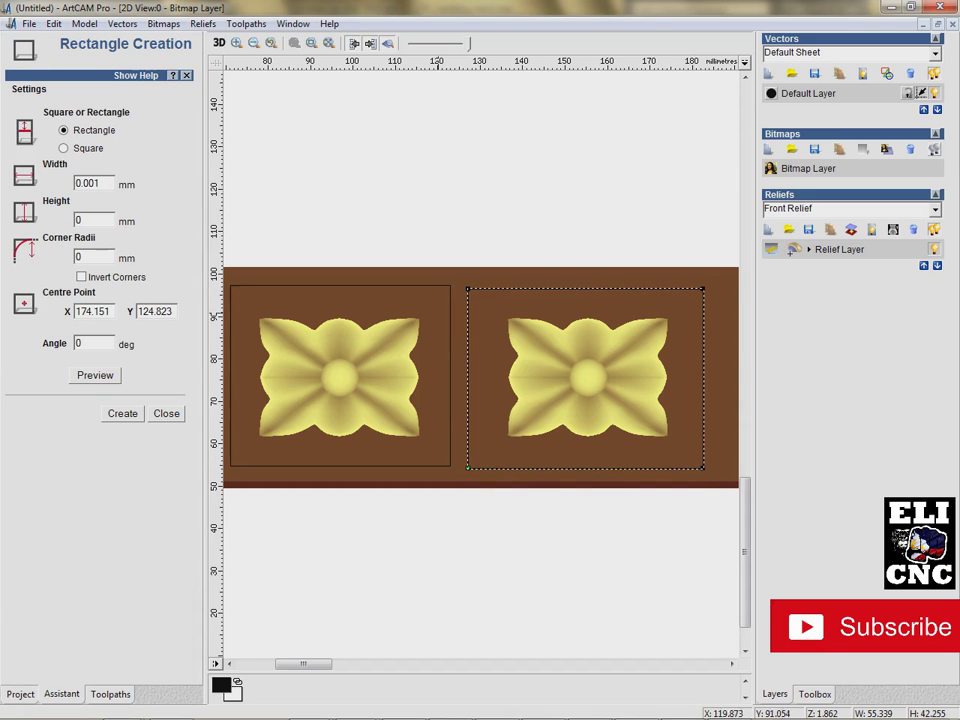
click(449, 306)
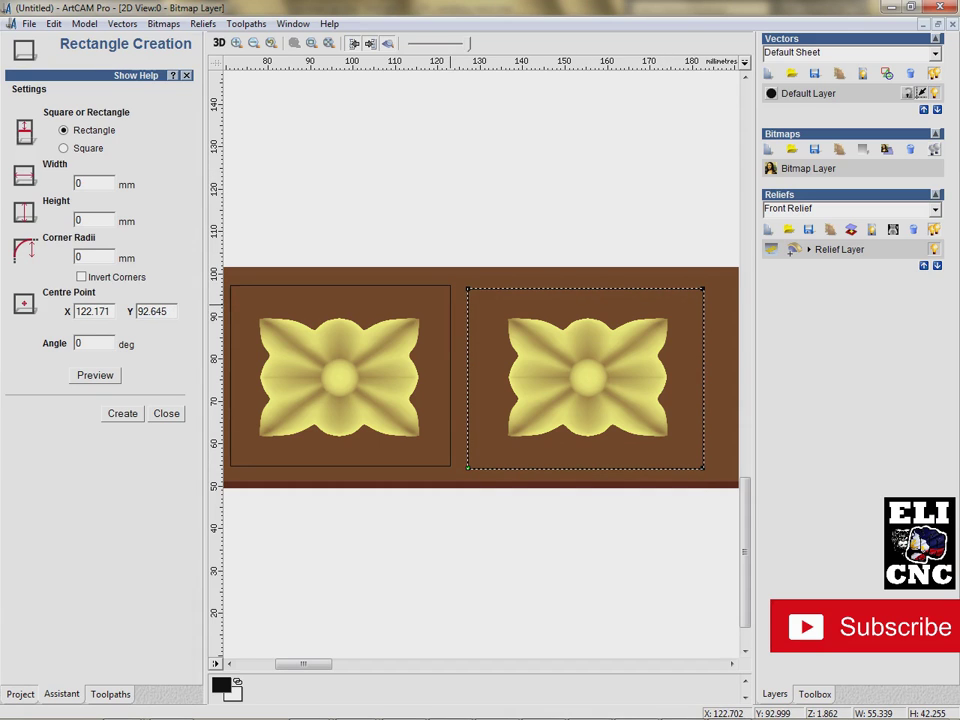
click(451, 311)
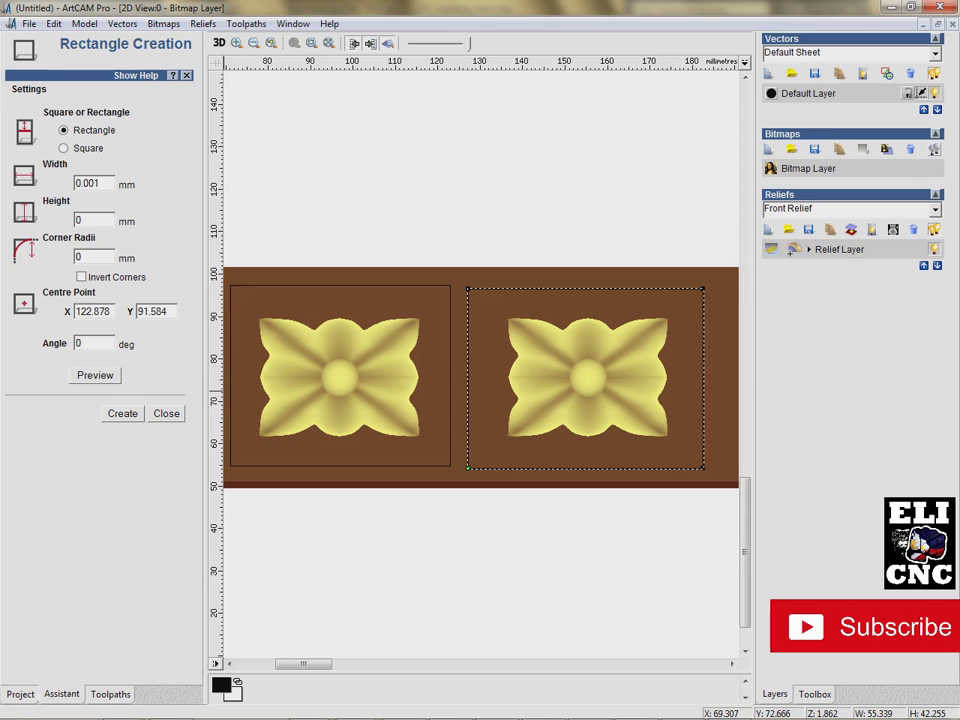
click(166, 413)
Set up a Machine Relief toolpath limited to both rectangle vectors, using the Ball Nose 3 mm tool.
click(450, 321)
shift+click(622, 290)
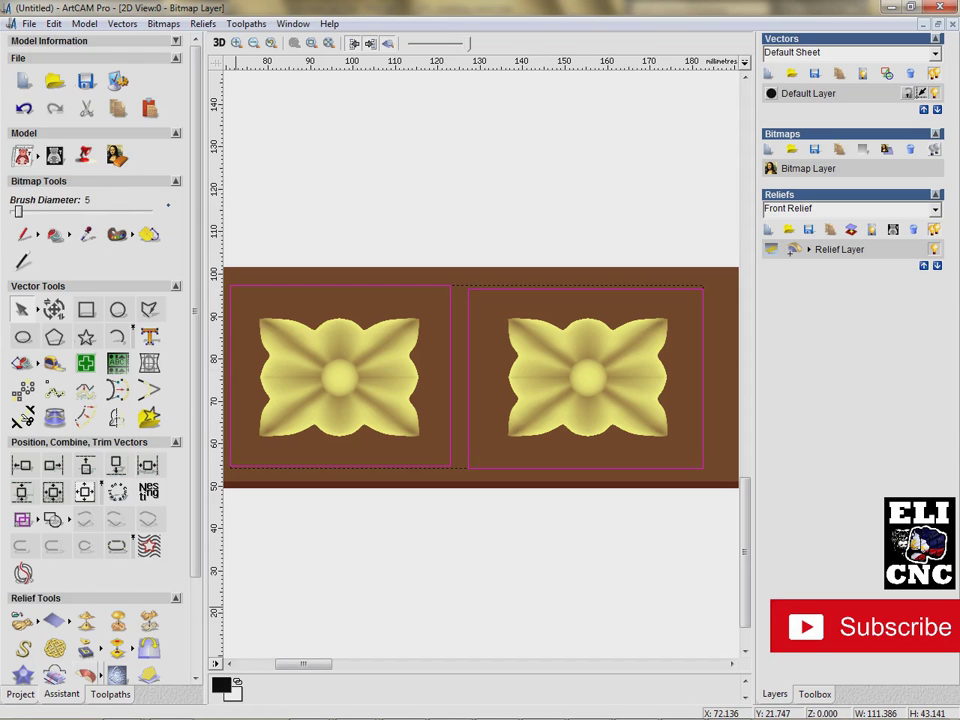
click(110, 693)
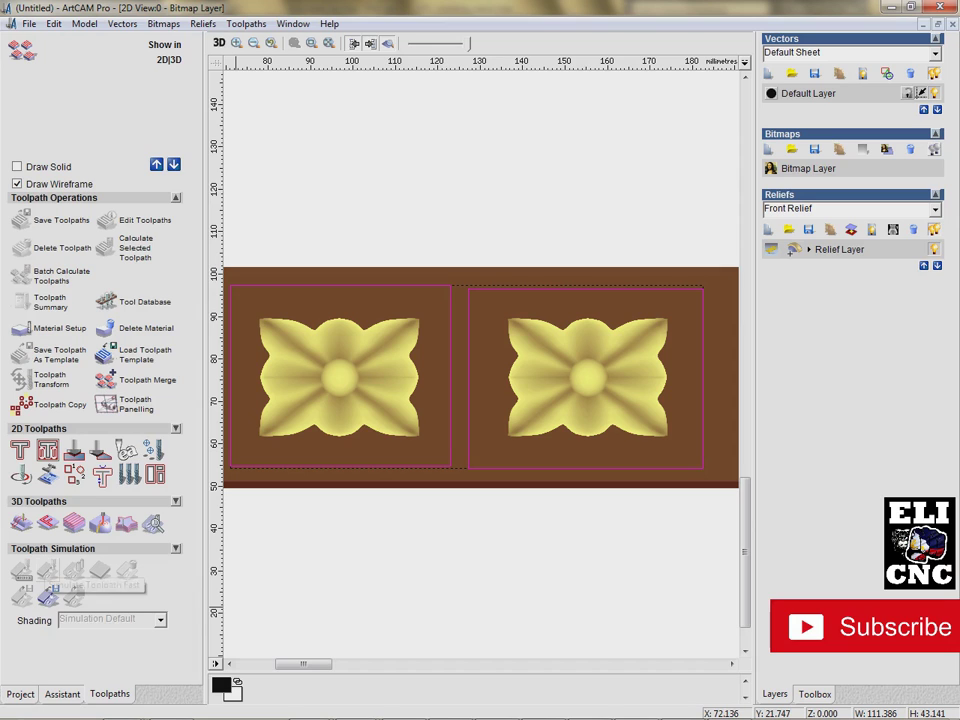
click(21, 522)
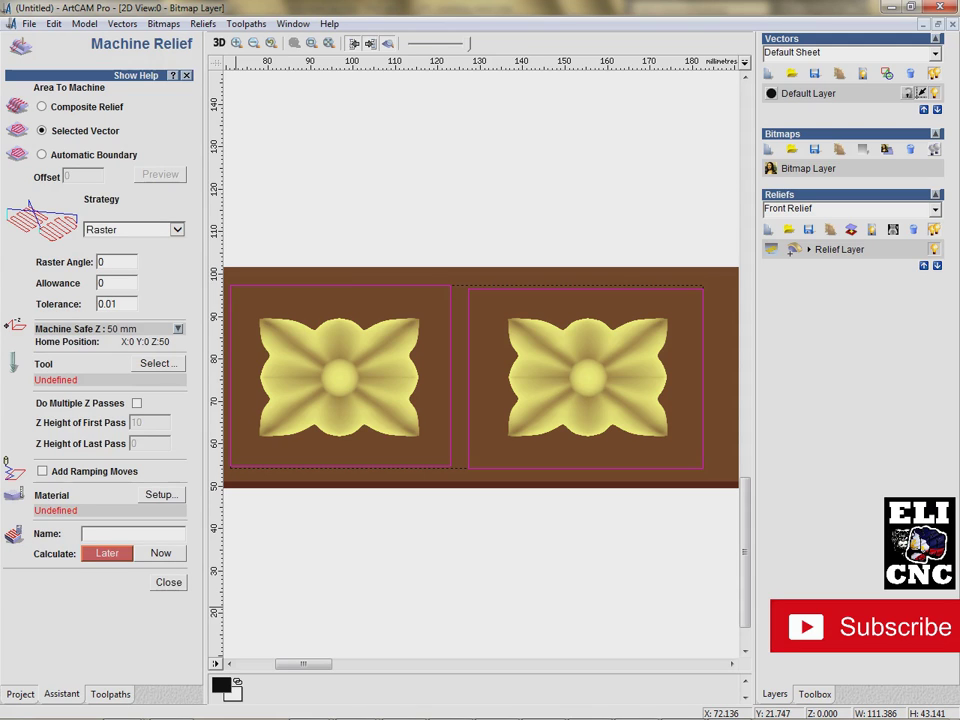
click(158, 364)
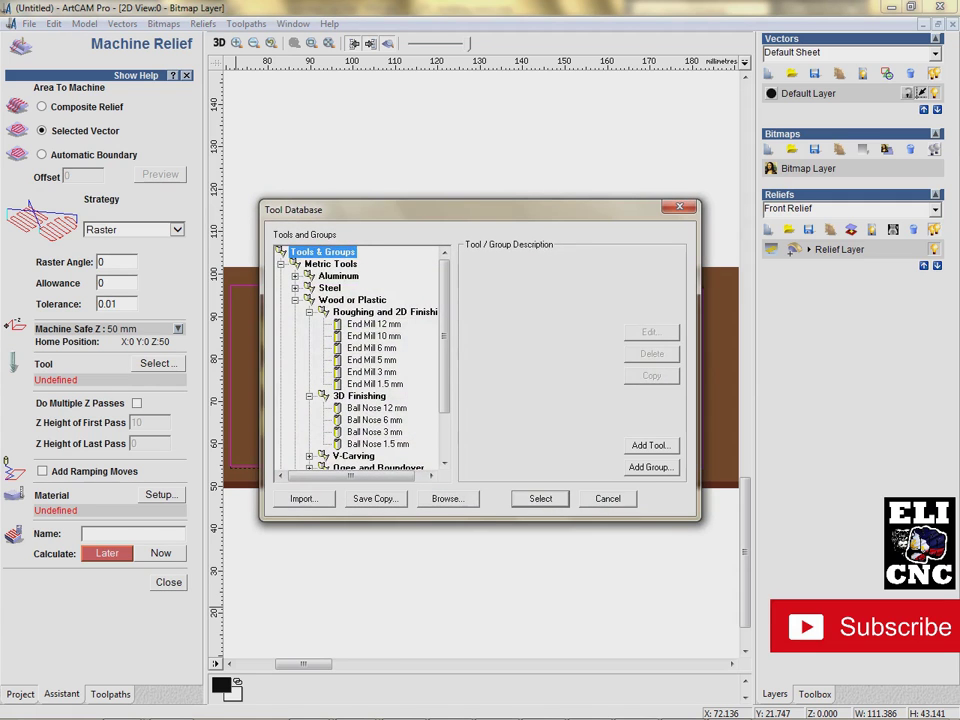
click(375, 432)
click(535, 499)
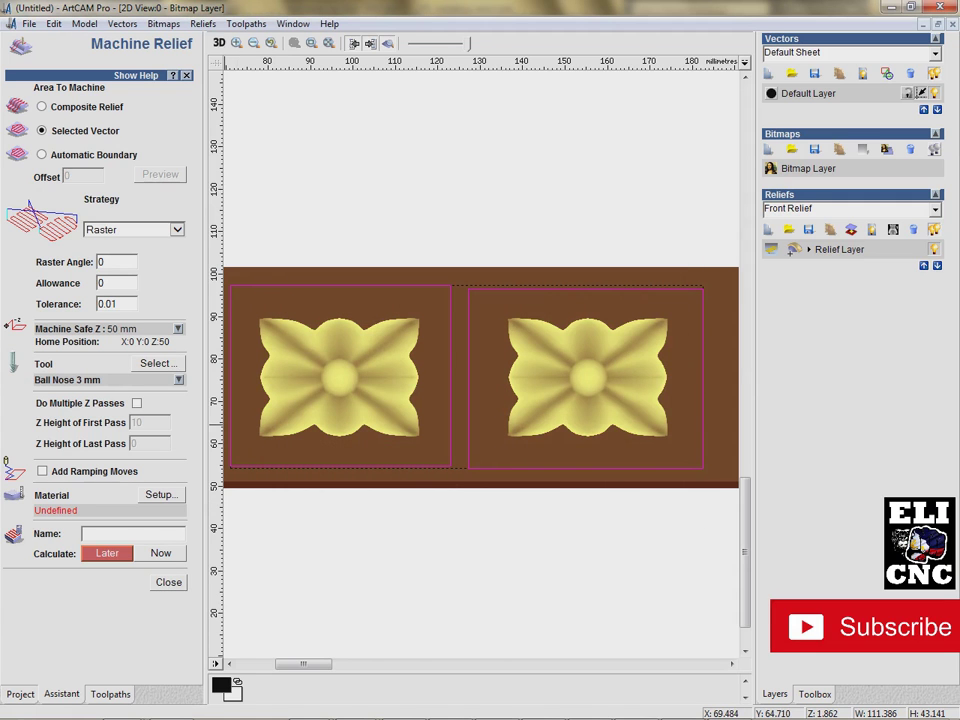
Define the material as 10.5 mm thick with a bottom offset of 0.0, and reselect both rectangle vectors.
click(161, 495)
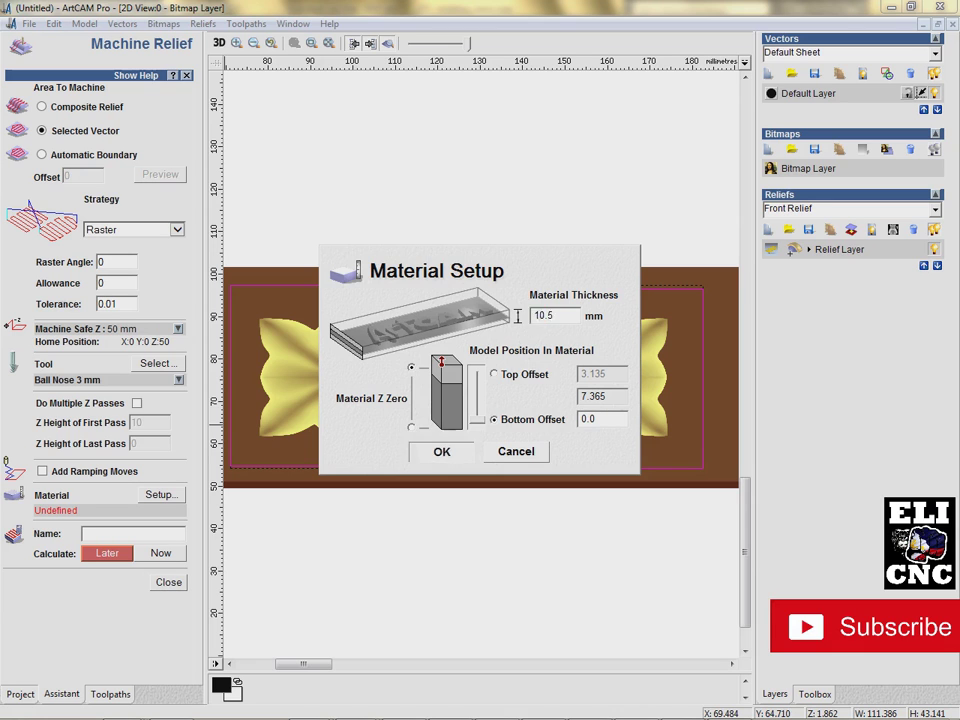
click(441, 451)
scroll(304, 470, down, 5)
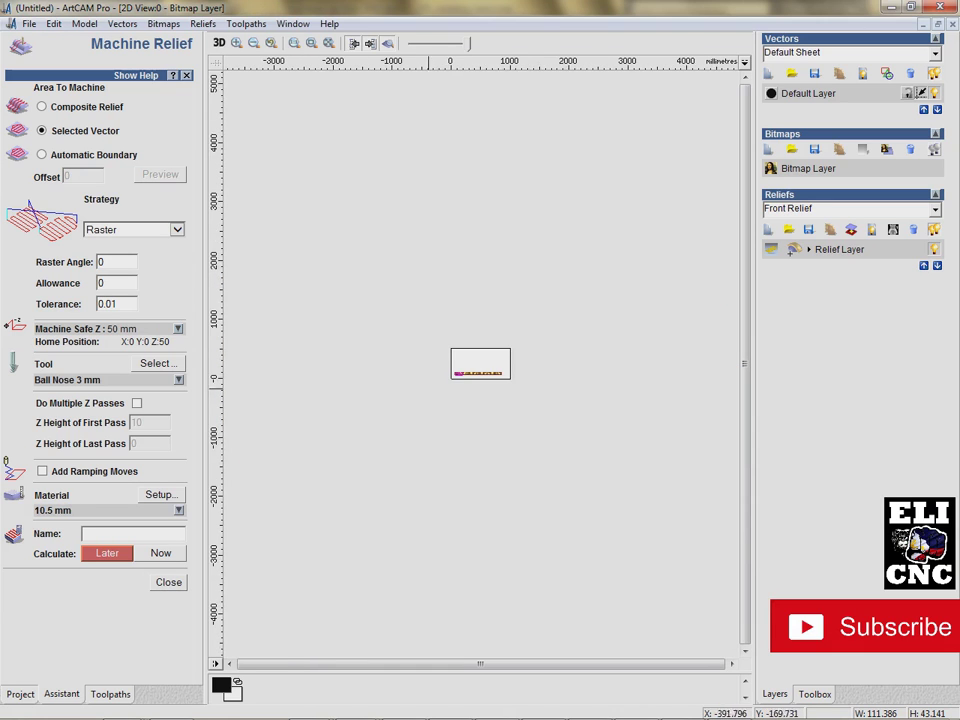
scroll(415, 393, up, 6)
click(395, 420)
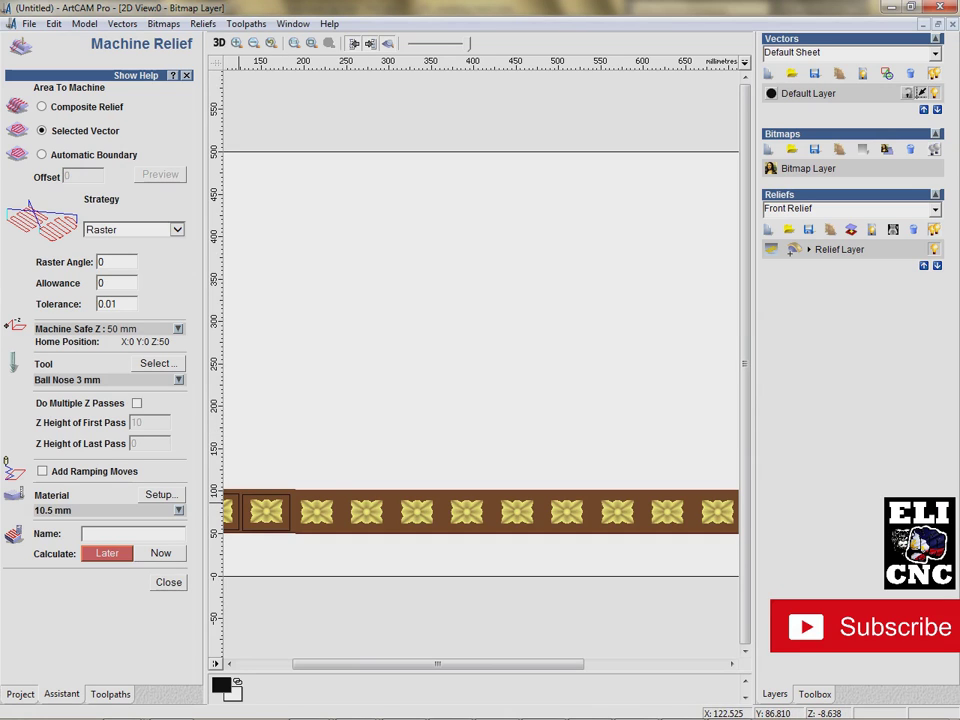
click(238, 502)
shift+click(247, 494)
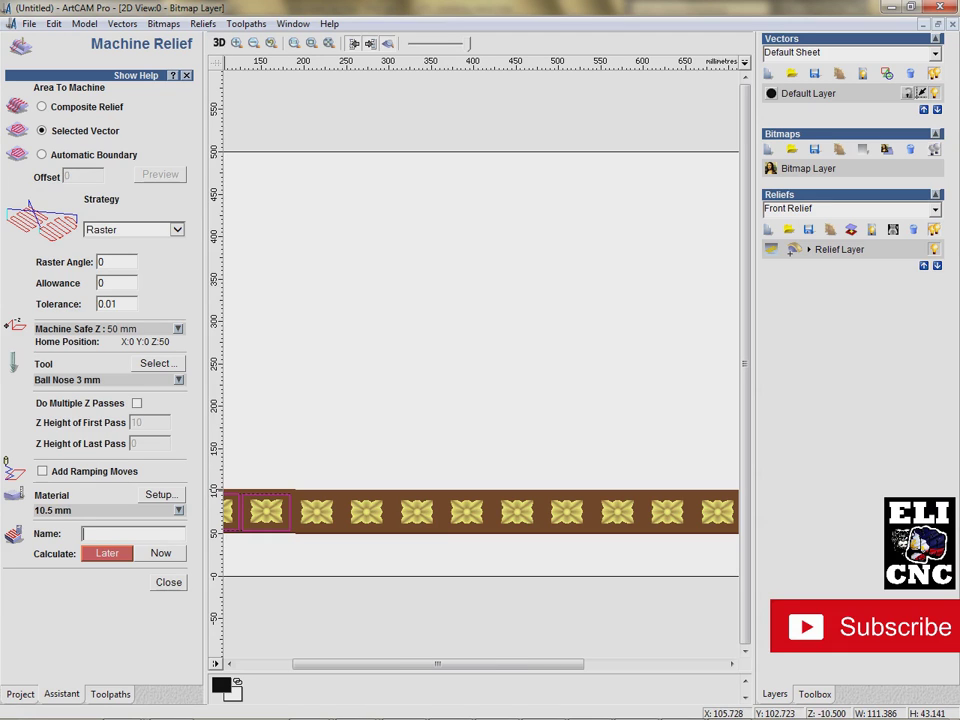
Name the relief toolpath 3mmballnose, calculate it immediately and switch to the 3D view.
text(3mmballnose)
click(161, 553)
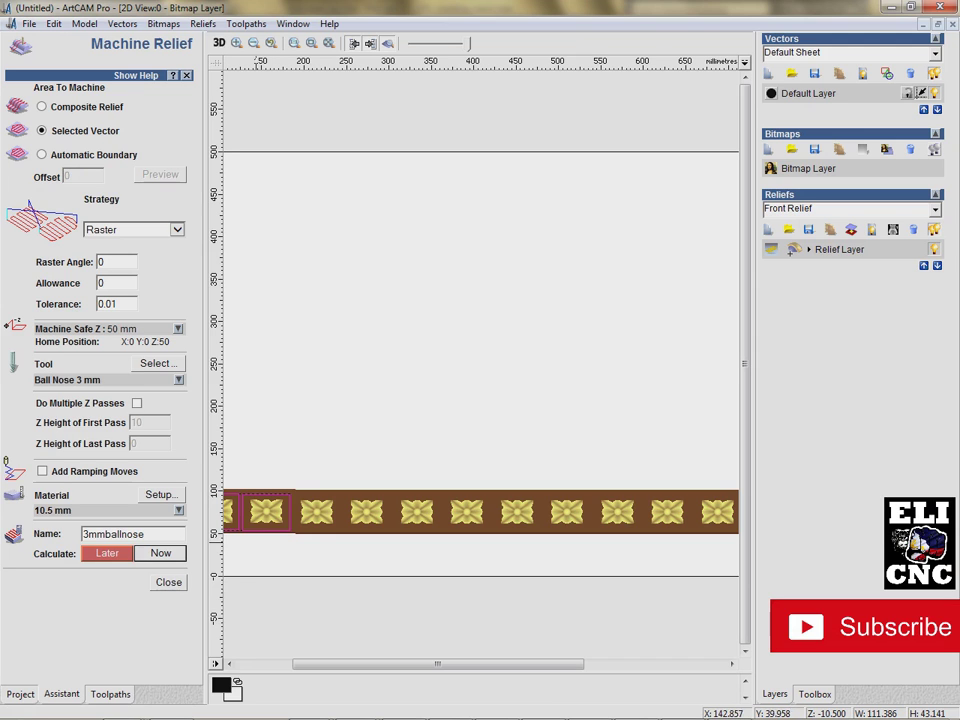
drag(435, 664, 340, 664)
scroll(348, 571, up, 2)
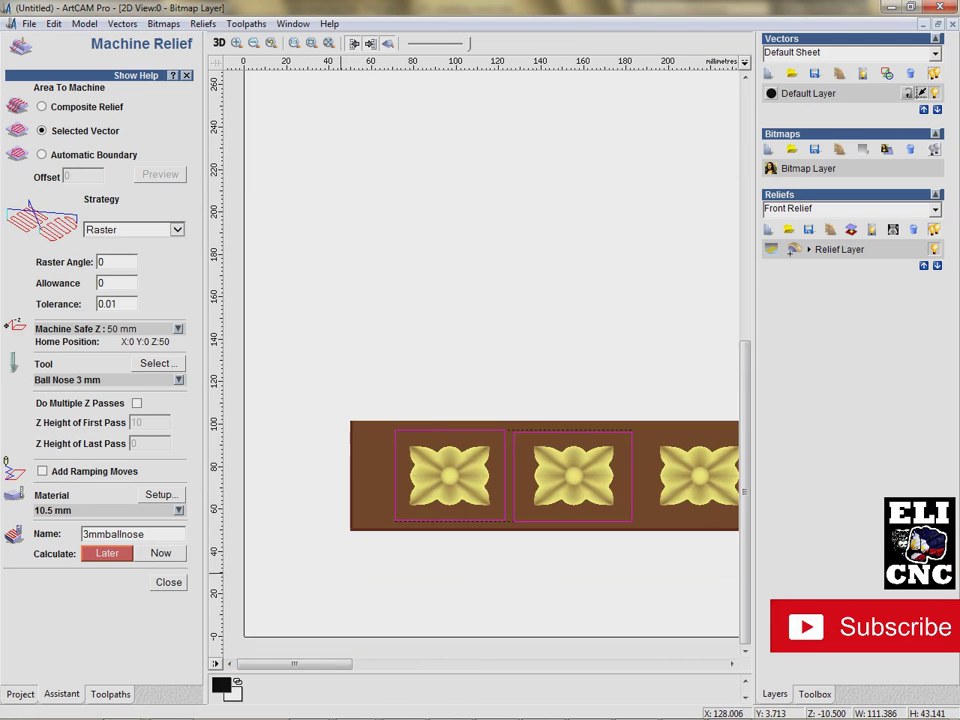
click(219, 43)
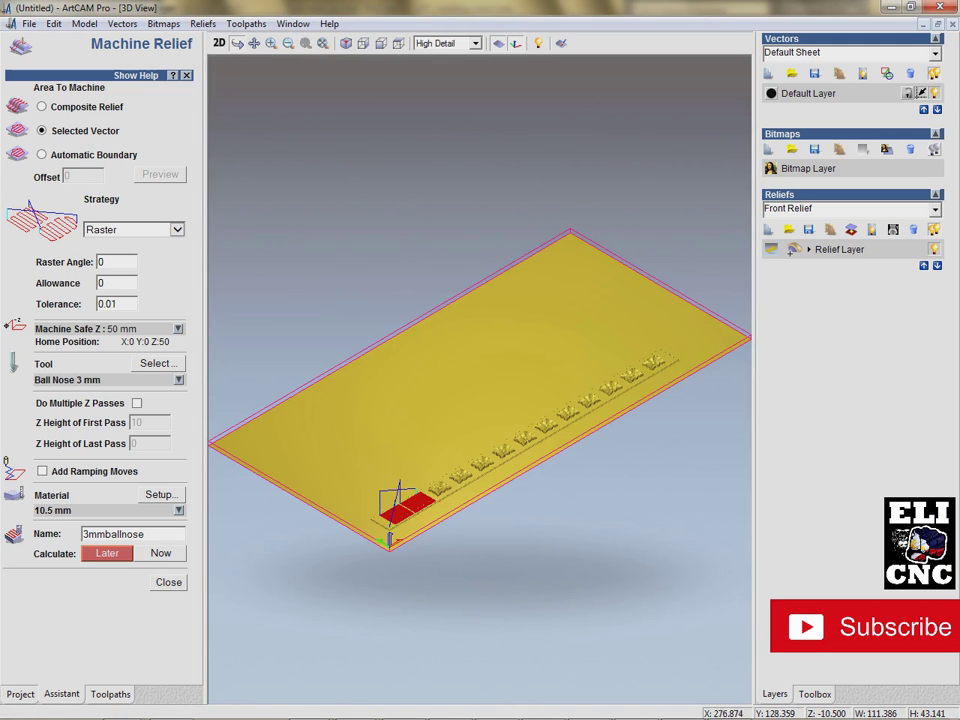
Close the relief machining settings and show the calculated toolpath up close over the two flowers.
scroll(299, 688, up, 3)
scroll(299, 688, up, 5)
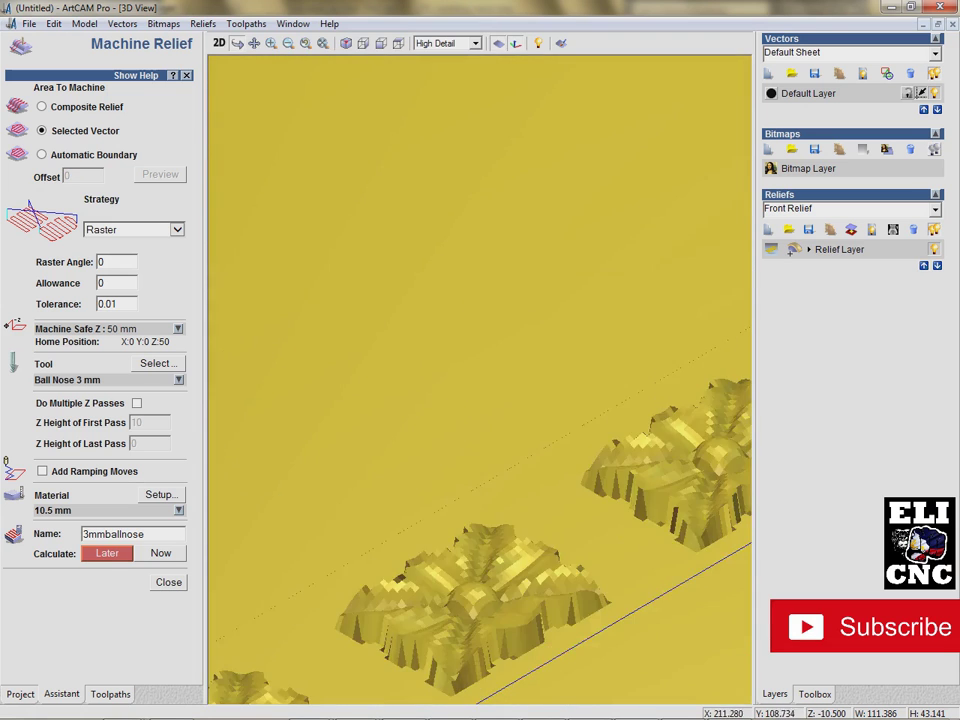
middle_drag(299, 688, 490, 452)
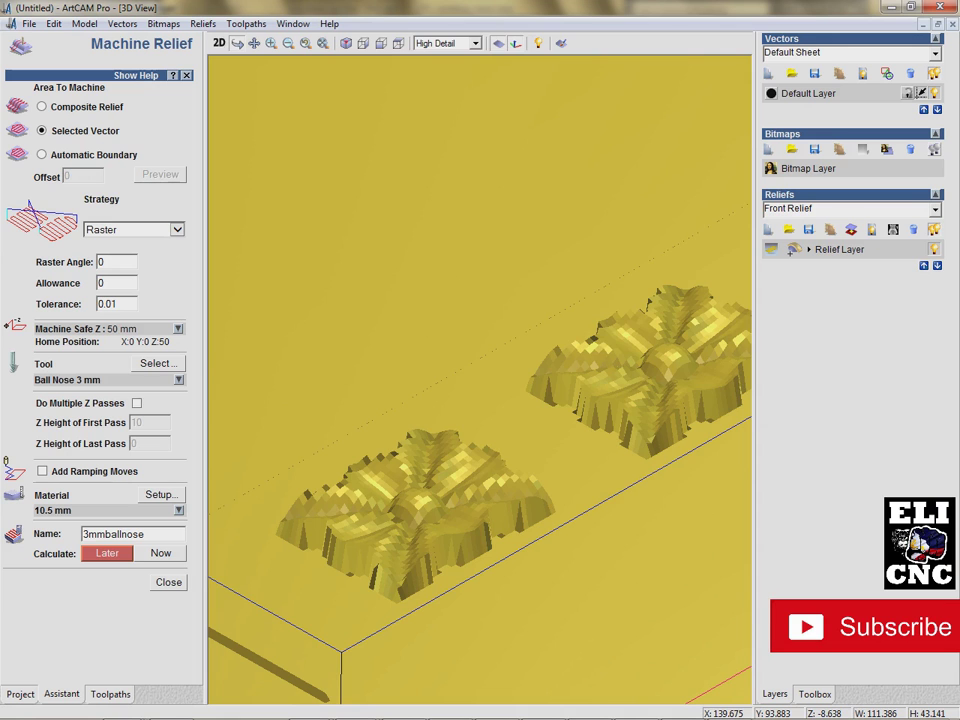
click(107, 553)
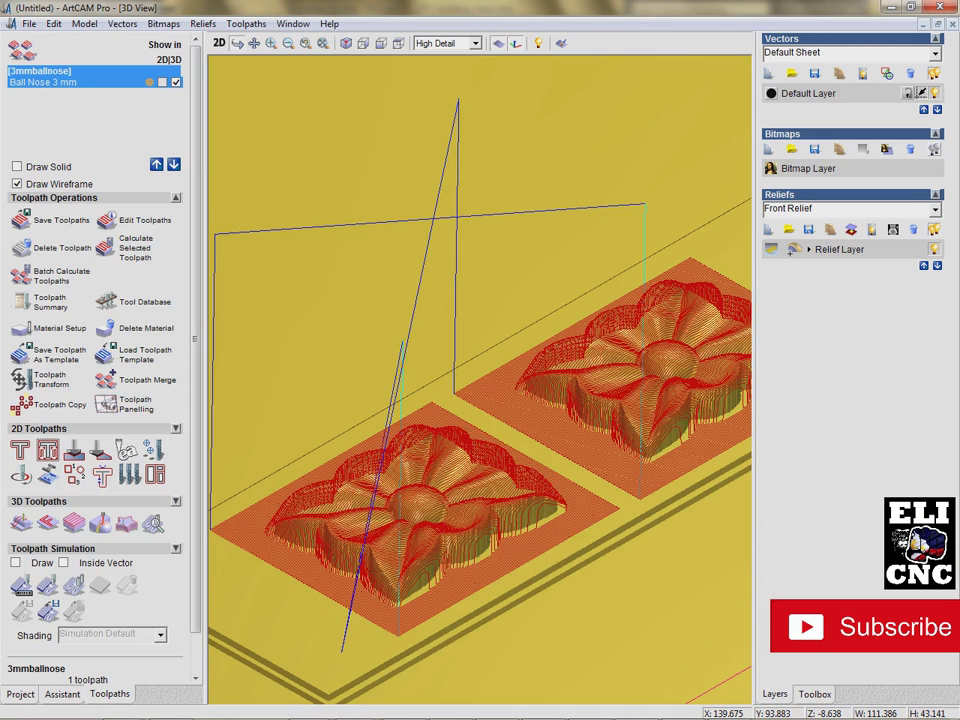
Run the simulation of the 3mmballnose toolpath on the two flowers through to the end.
drag(675, 455, 660, 460)
drag(650, 415, 646, 410)
middle_drag(646, 410, 596, 407)
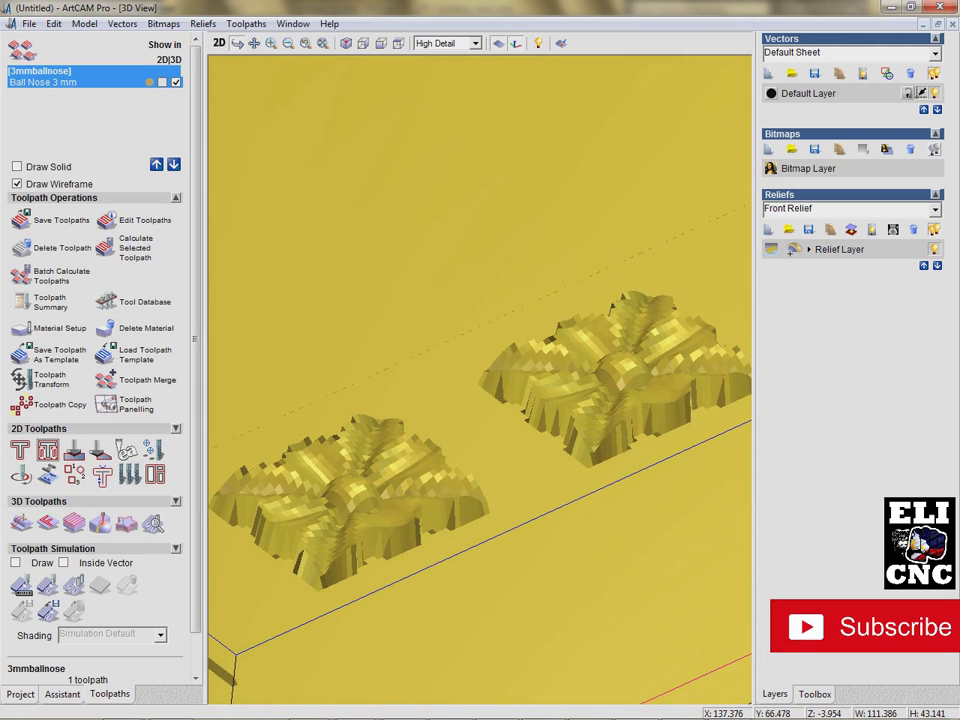
click(22, 585)
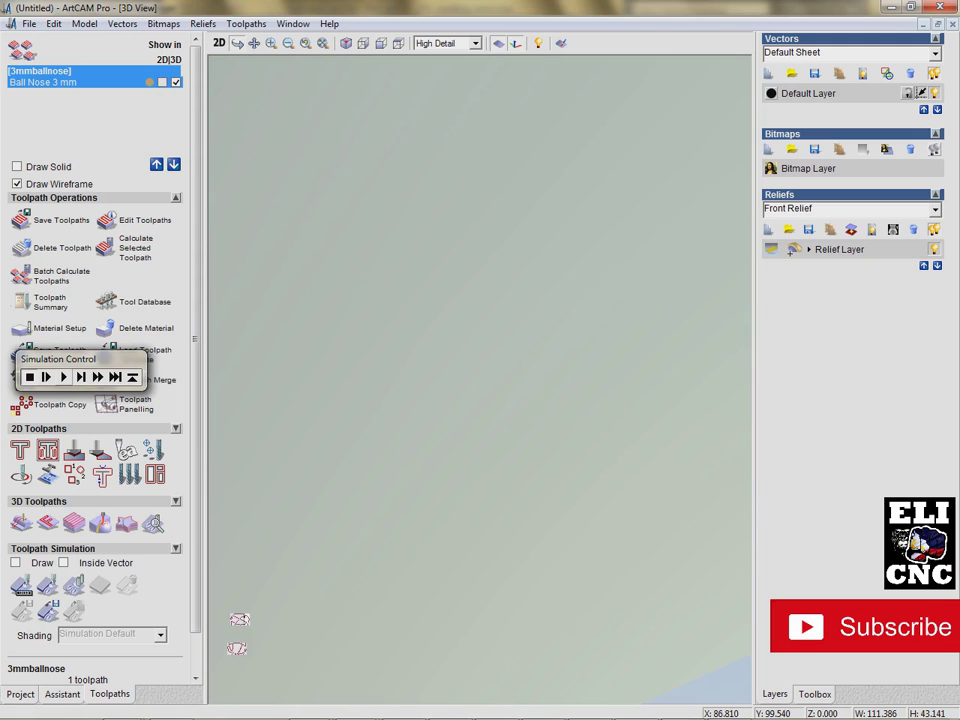
click(64, 377)
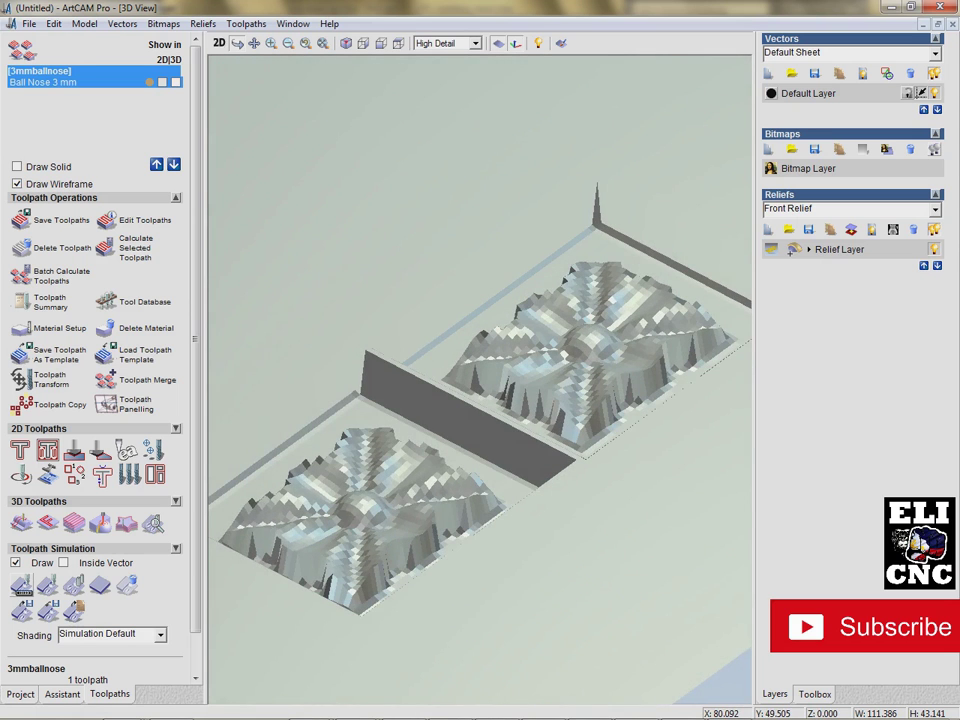
Examine the simulated pockets and flowers from several angles, checking the petals, centre domes and cut side walls.
drag(590, 456, 588, 420)
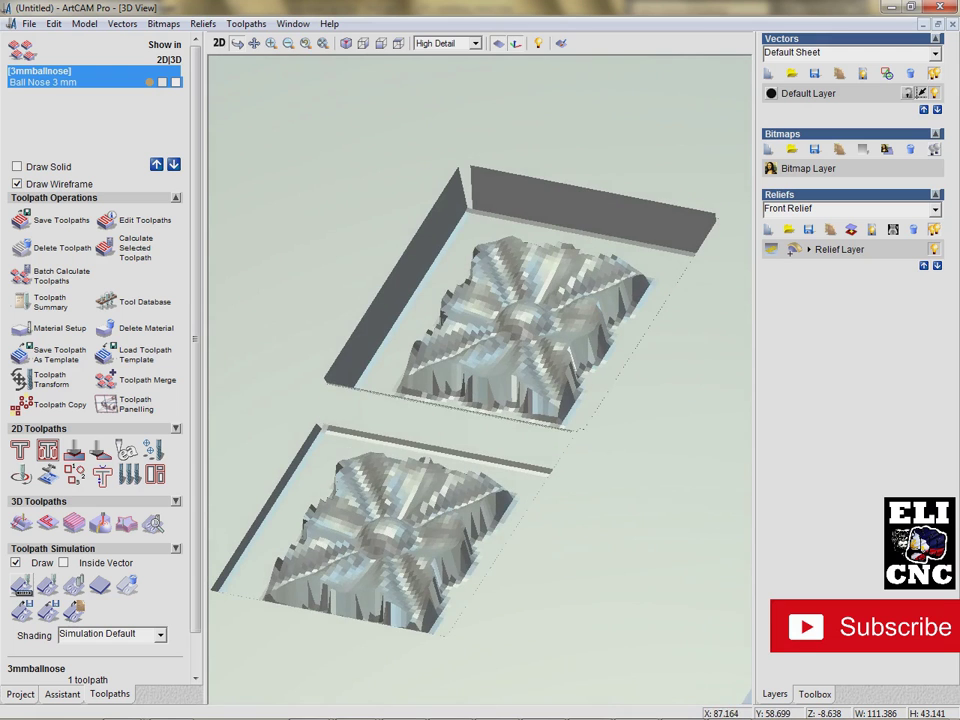
drag(588, 420, 652, 424)
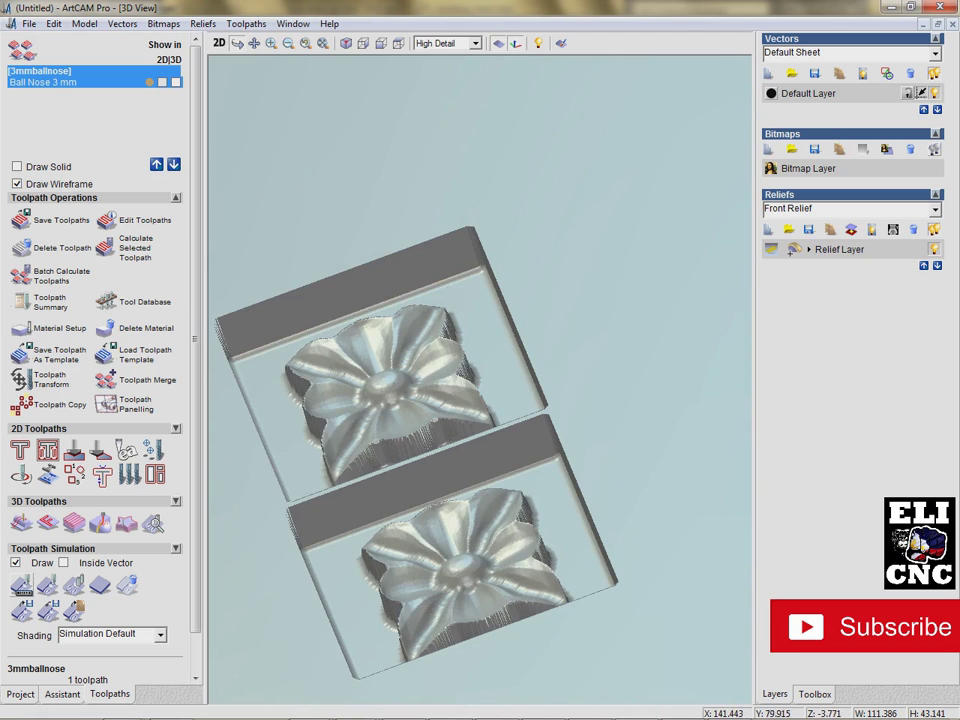
scroll(480, 380, up, 2)
drag(480, 400, 494, 432)
scroll(485, 376, up, 4)
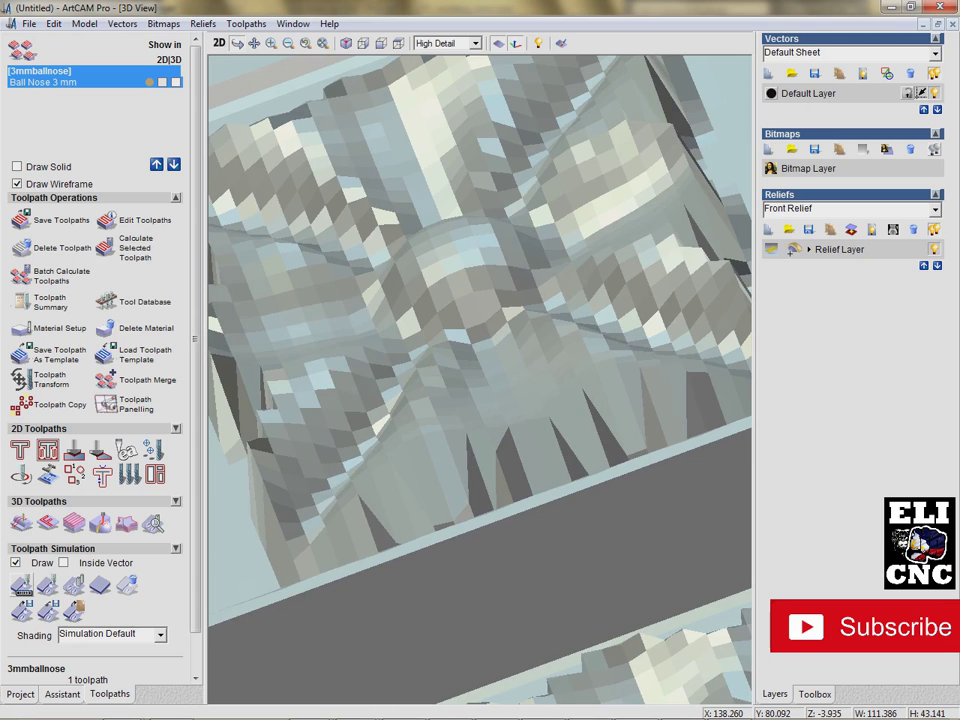
scroll(480, 380, down, 2)
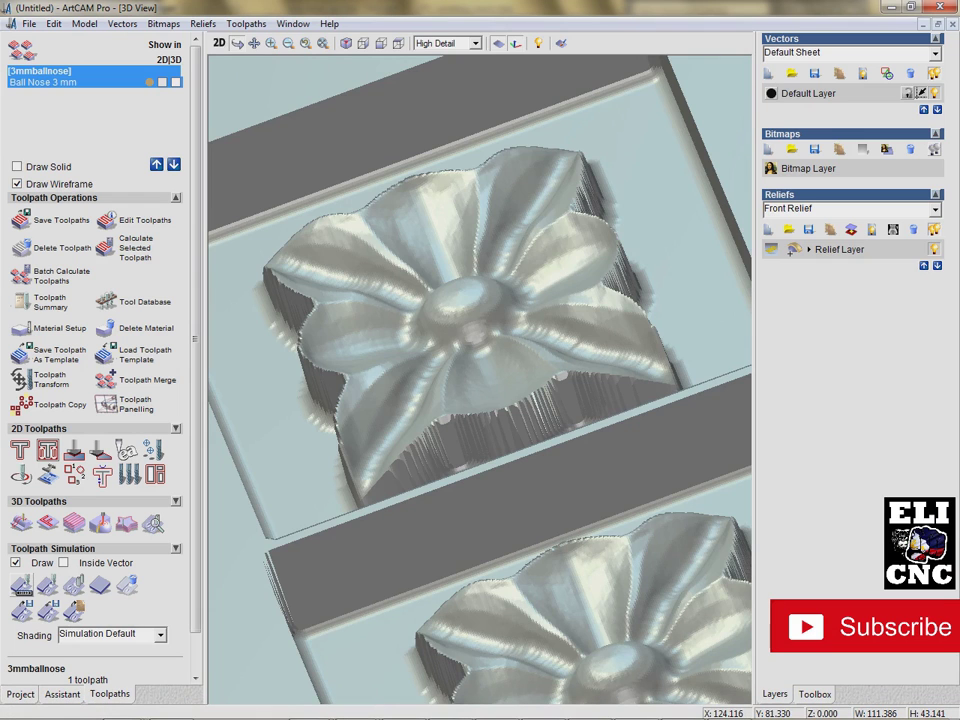
drag(480, 350, 545, 318)
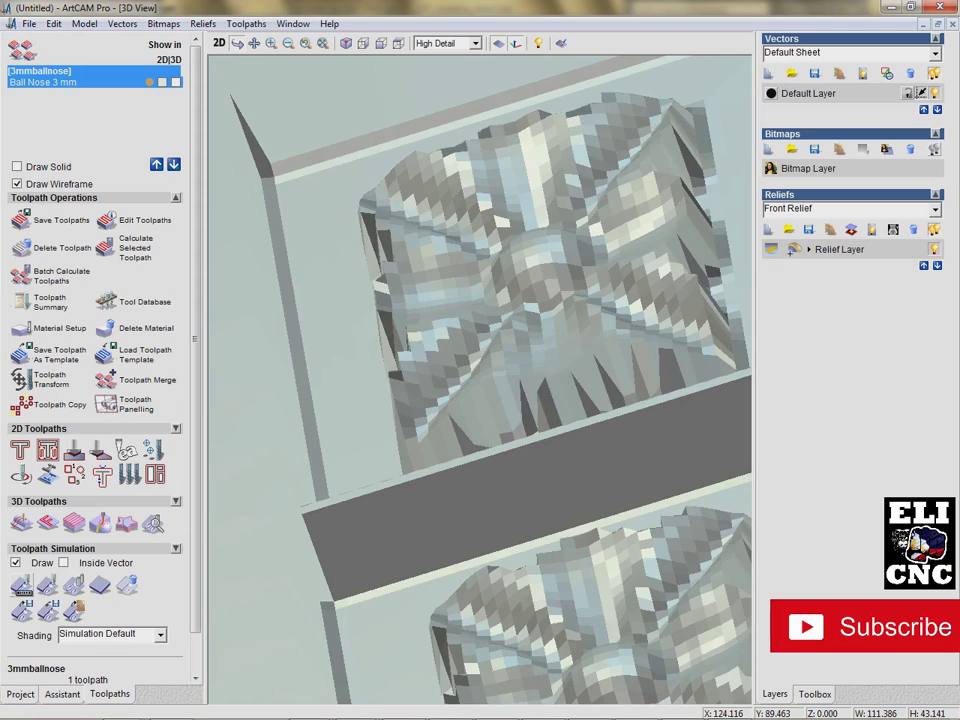
drag(543, 289, 500, 370)
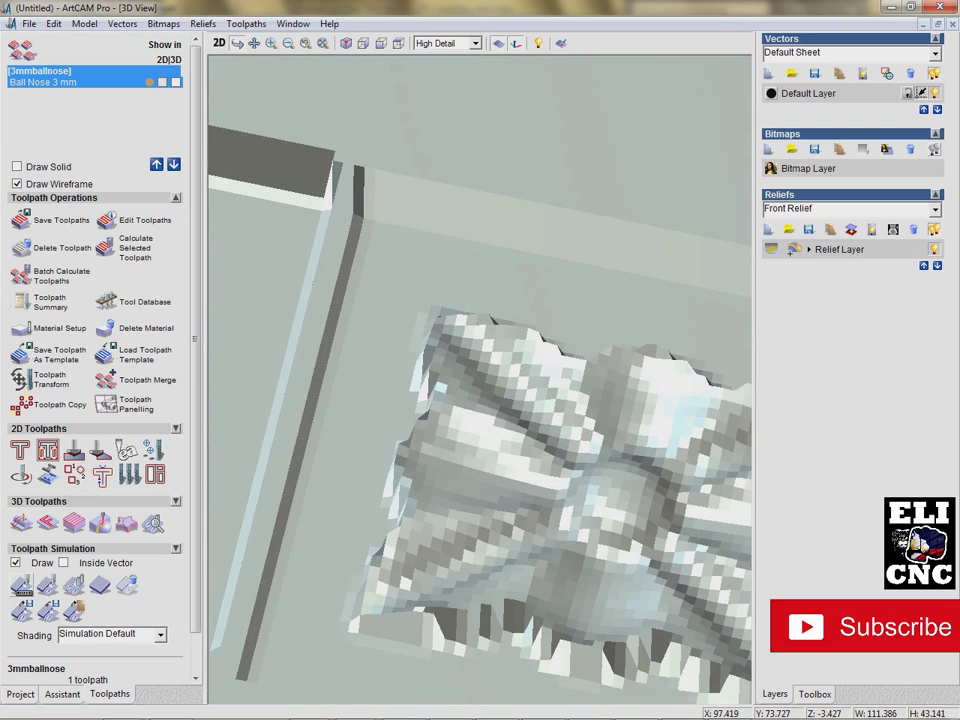
scroll(482, 390, down, 7)
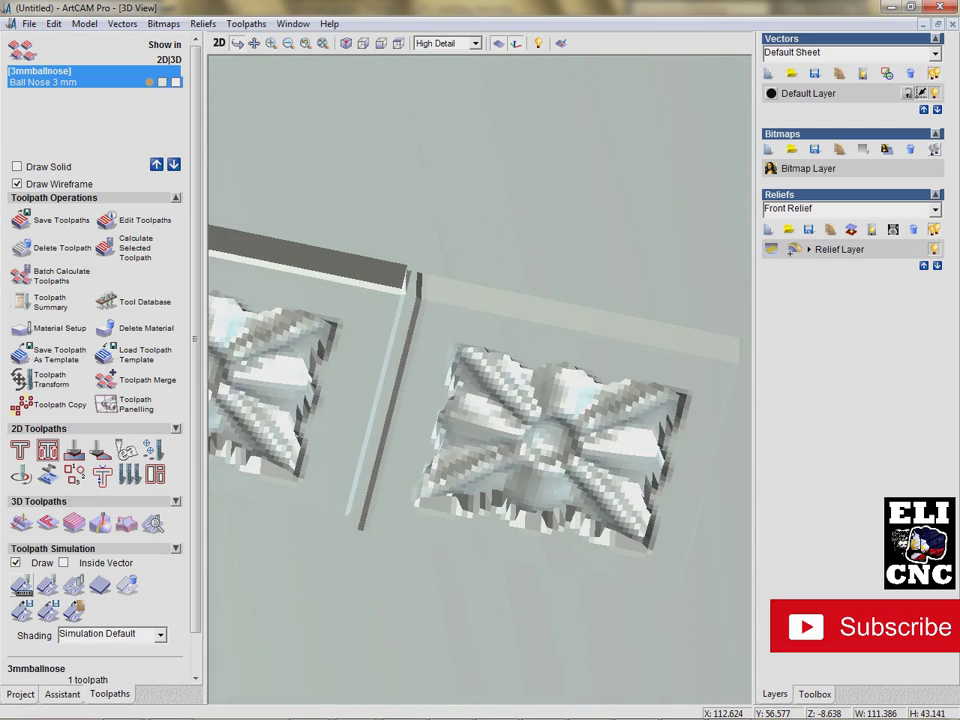
drag(545, 430, 290, 180)
drag(370, 270, 490, 605)
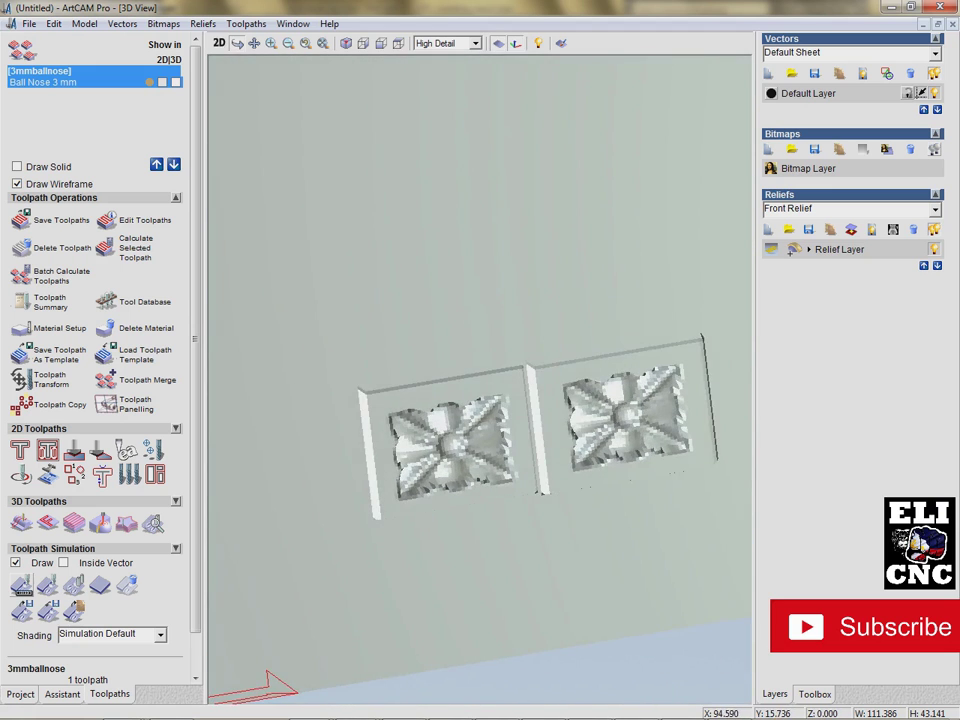
scroll(508, 500, up, 3)
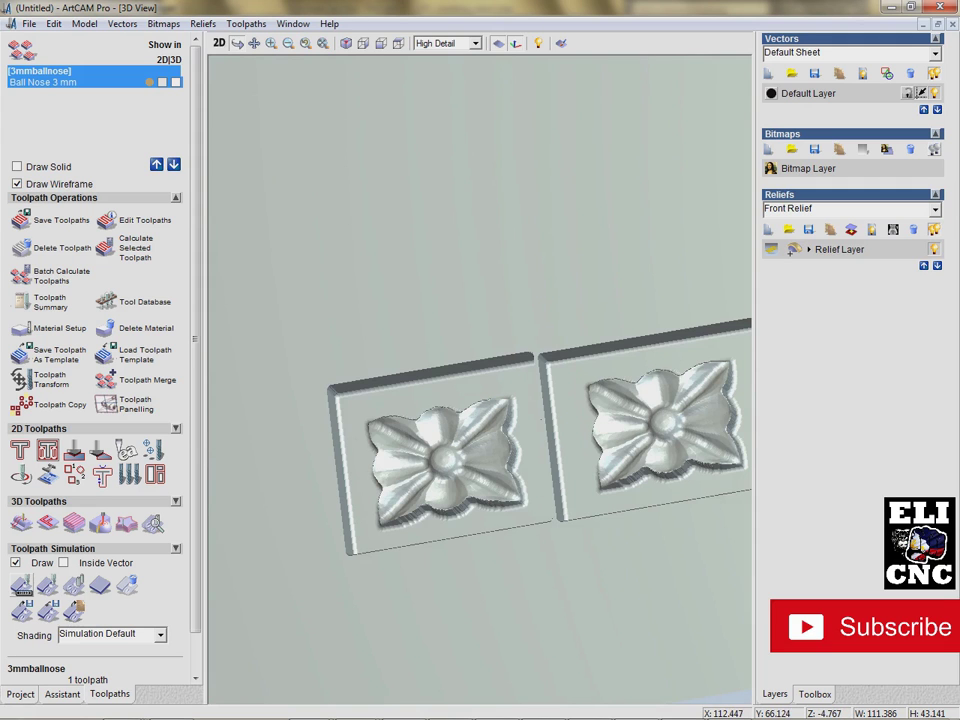
Return from the simulation to the original relief and examine its flowers up close and along the whole strip.
drag(620, 535, 575, 508)
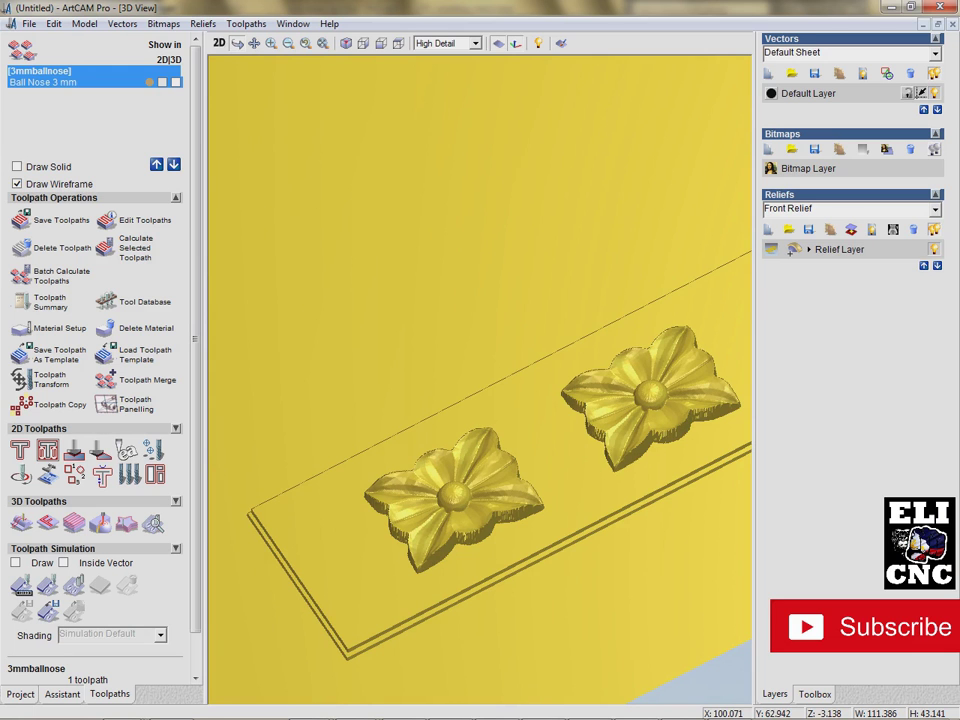
scroll(480, 380, up, 3)
middle_drag(450, 560, 550, 305)
scroll(467, 396, up, 2)
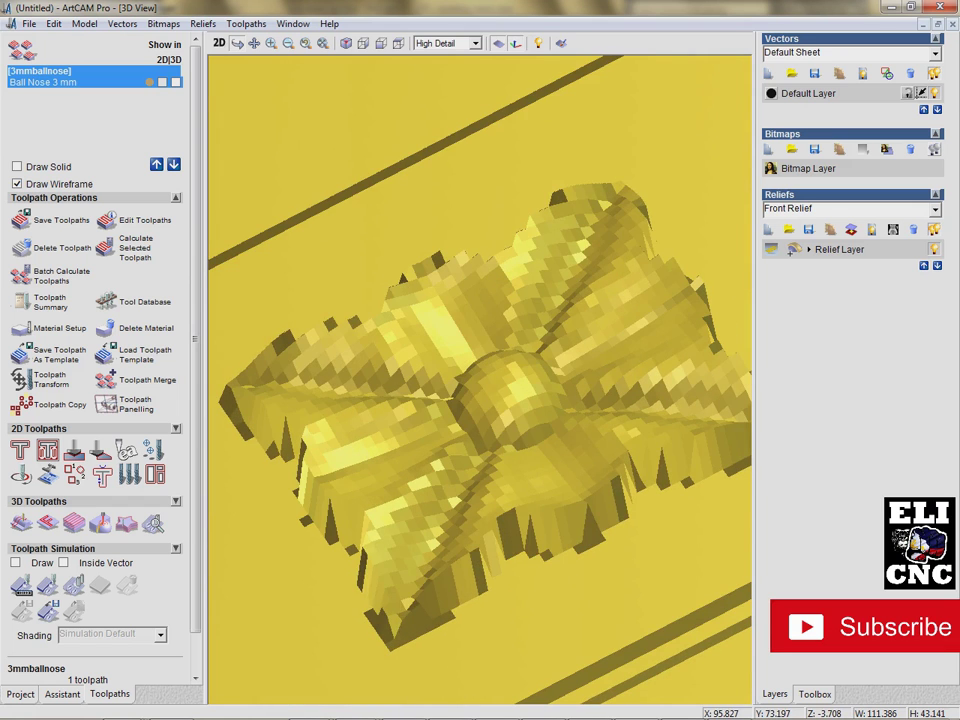
scroll(525, 465, down, 10)
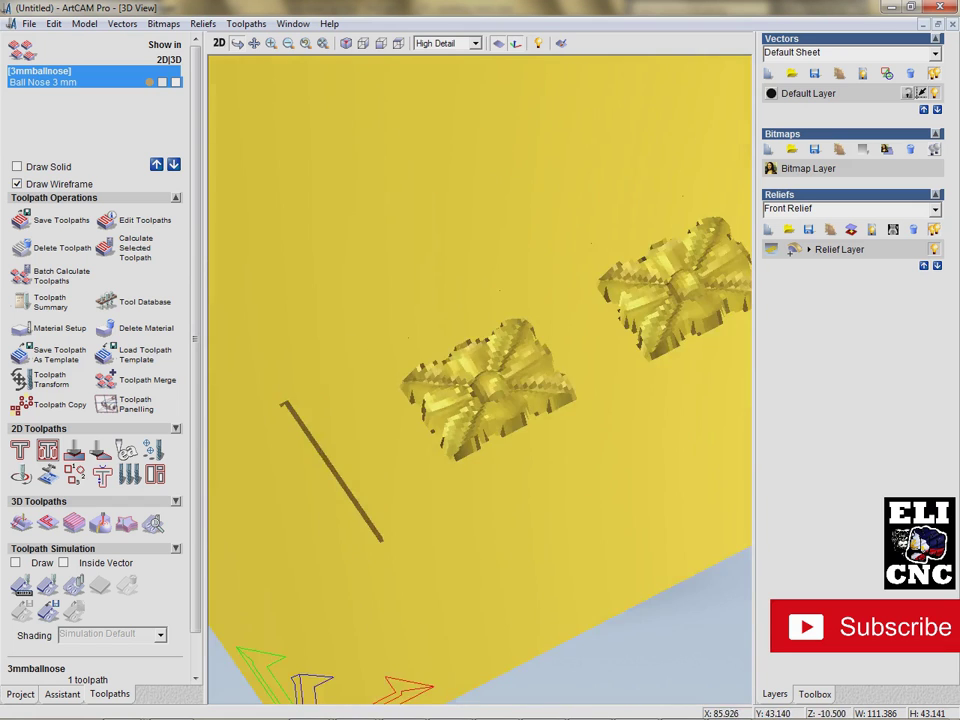
scroll(525, 340, up, 8)
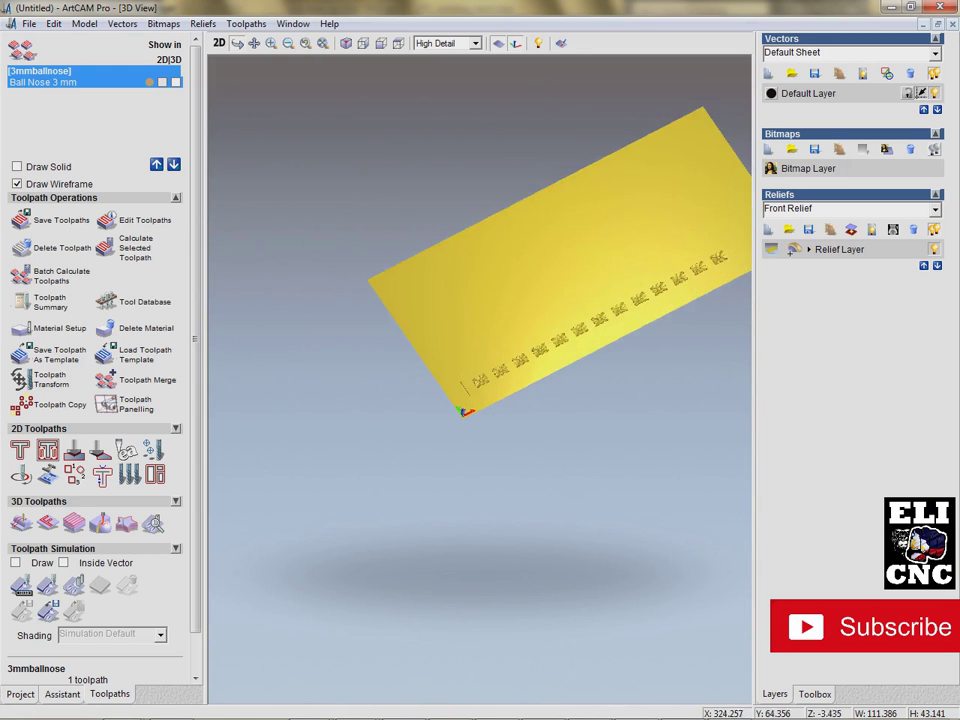
scroll(480, 380, up, 8)
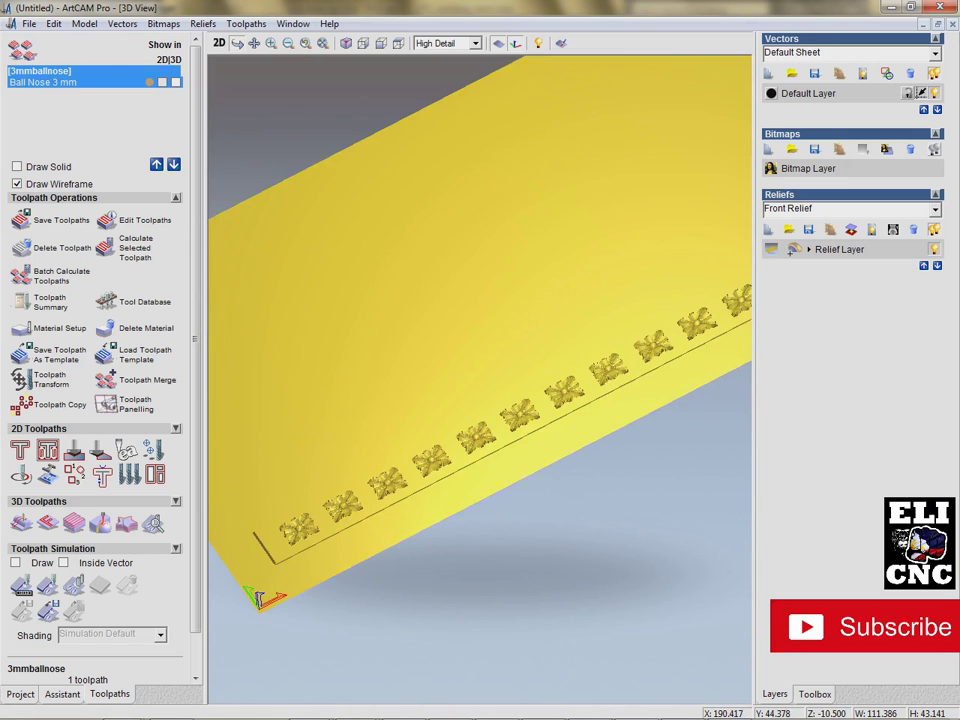
scroll(480, 380, up, 8)
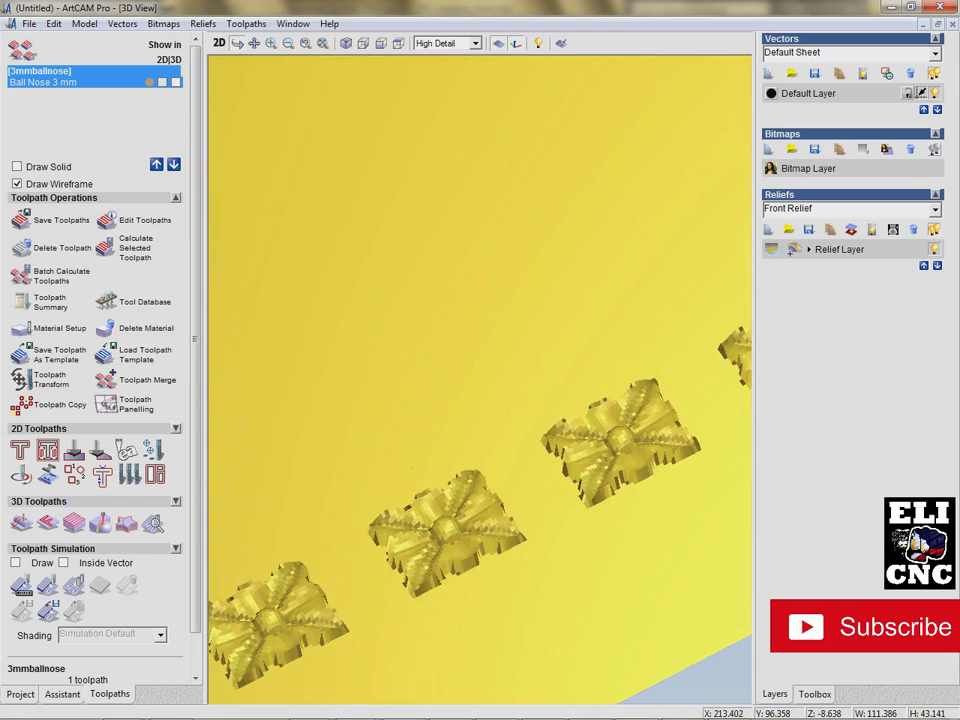
middle_drag(510, 578, 501, 452)
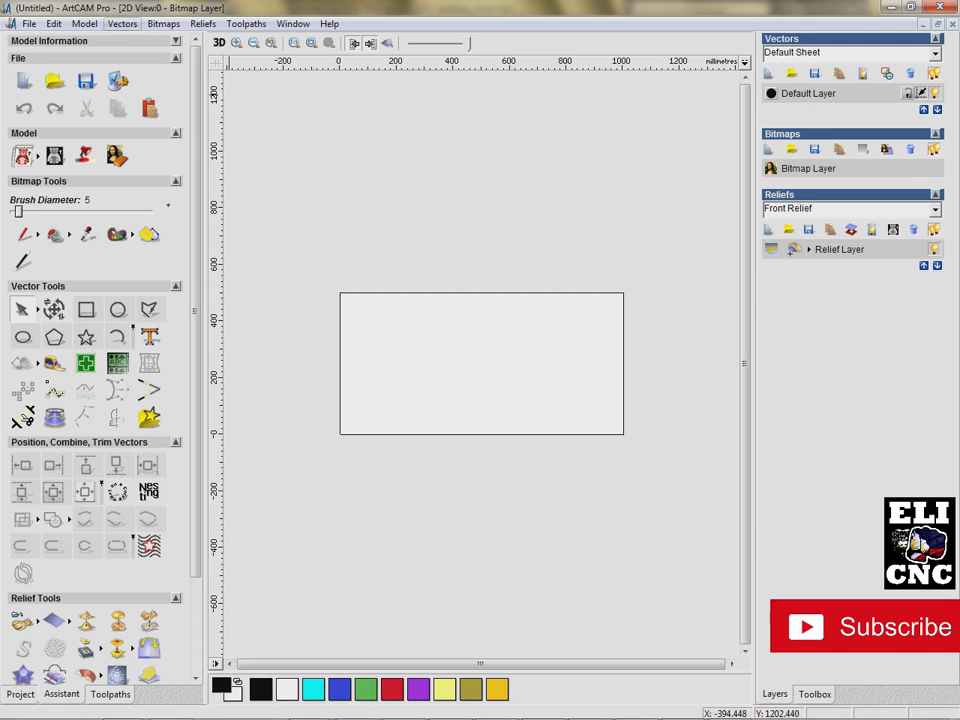
Start importing a 3D model and browse to the job_271 folder containing the flower model.
click(163, 23)
mouse_move(122, 23)
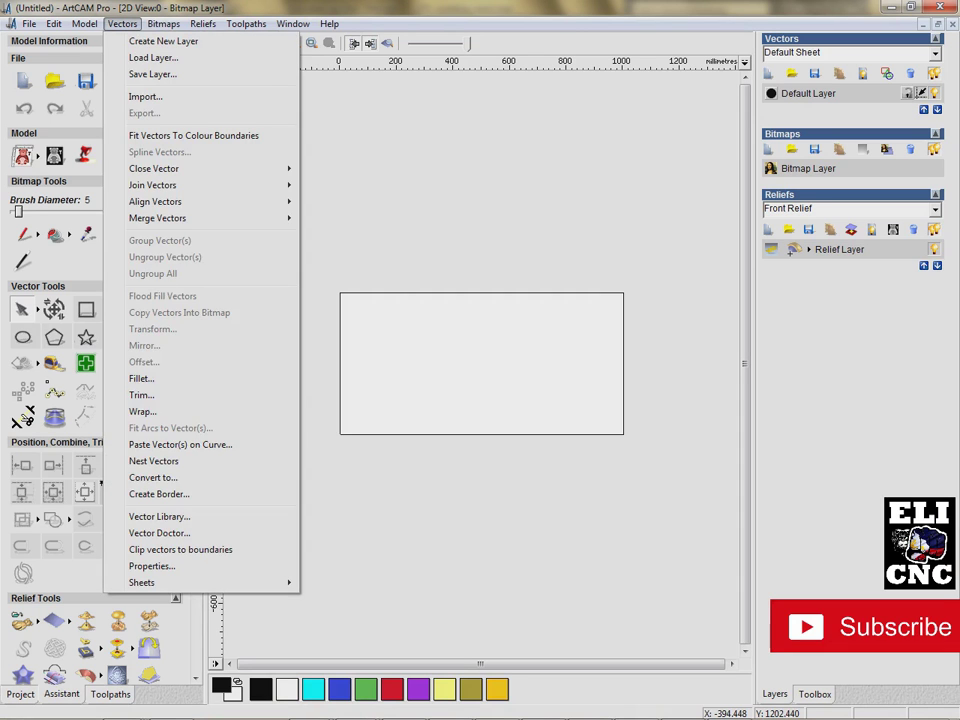
mouse_move(203, 23)
click(248, 113)
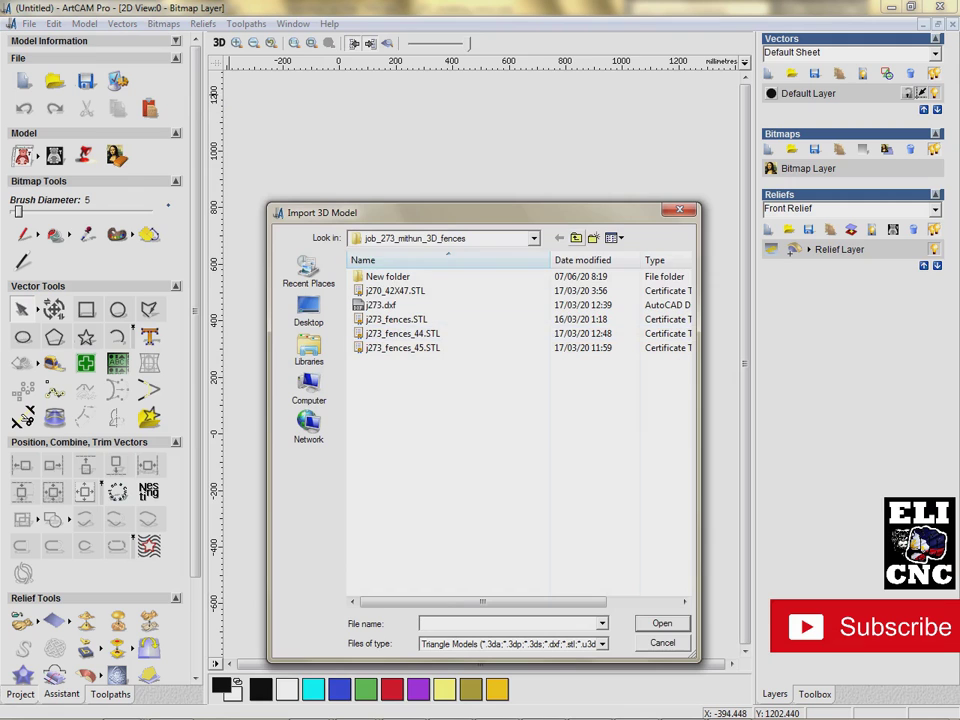
click(577, 238)
double_click(470, 559)
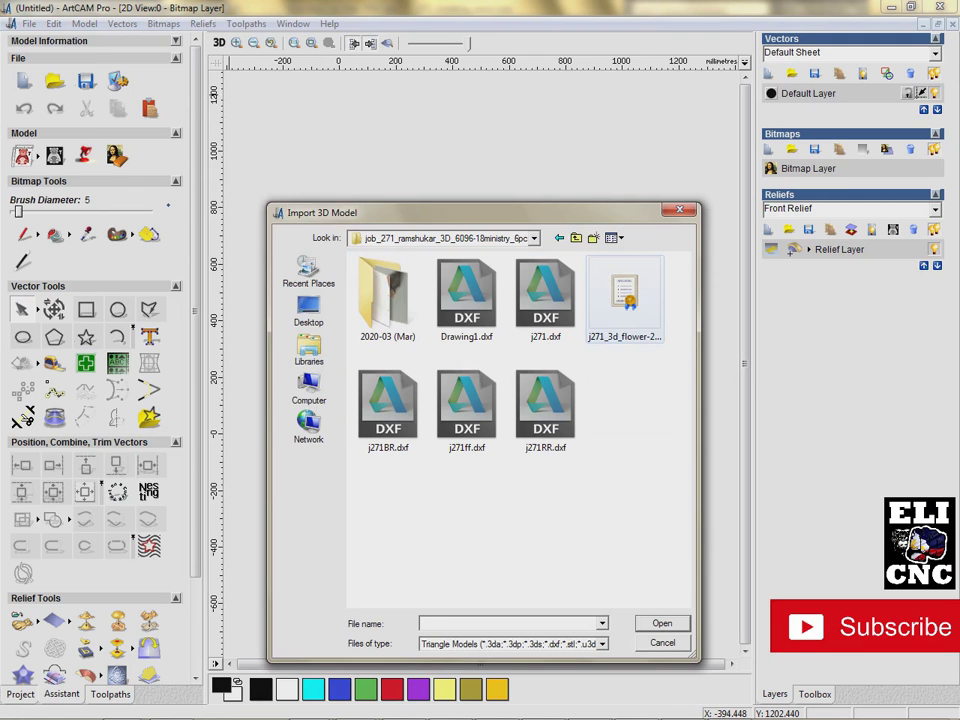
Import the j271_3d_flower model and paste it onto the relief with its lower-left base corner at X 50, Y 50, Z 0.
click(623, 318)
click(662, 623)
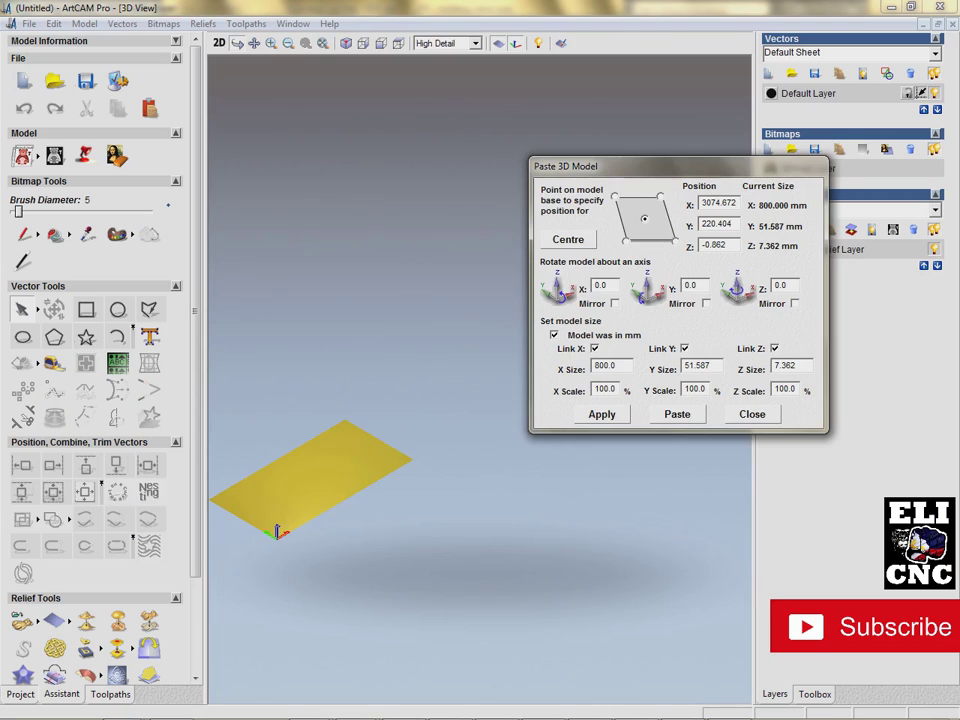
drag(640, 166, 534, 225)
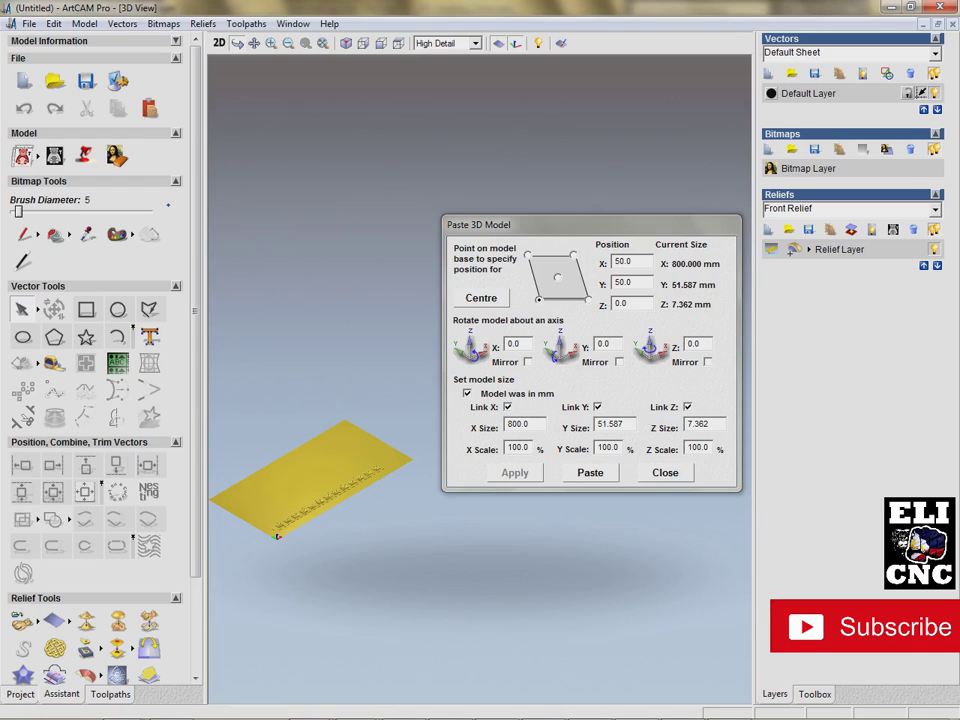
key(Escape)
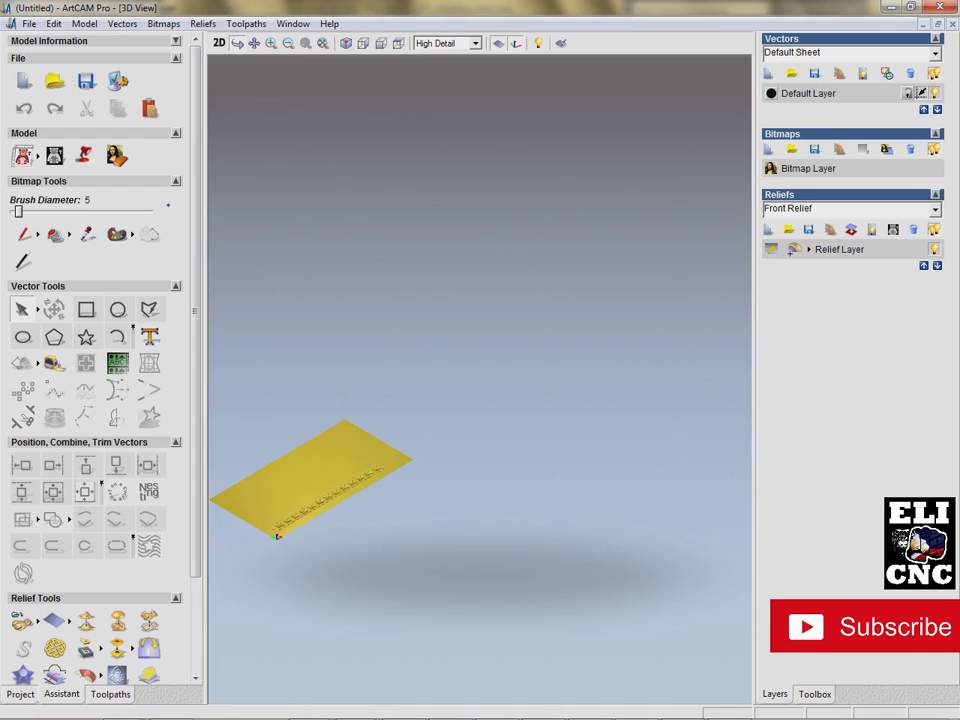
Examine the pasted flower strip in 3D, from the whole row to the first flowers near the origin.
scroll(300, 494, down, 2)
scroll(300, 494, up, 4)
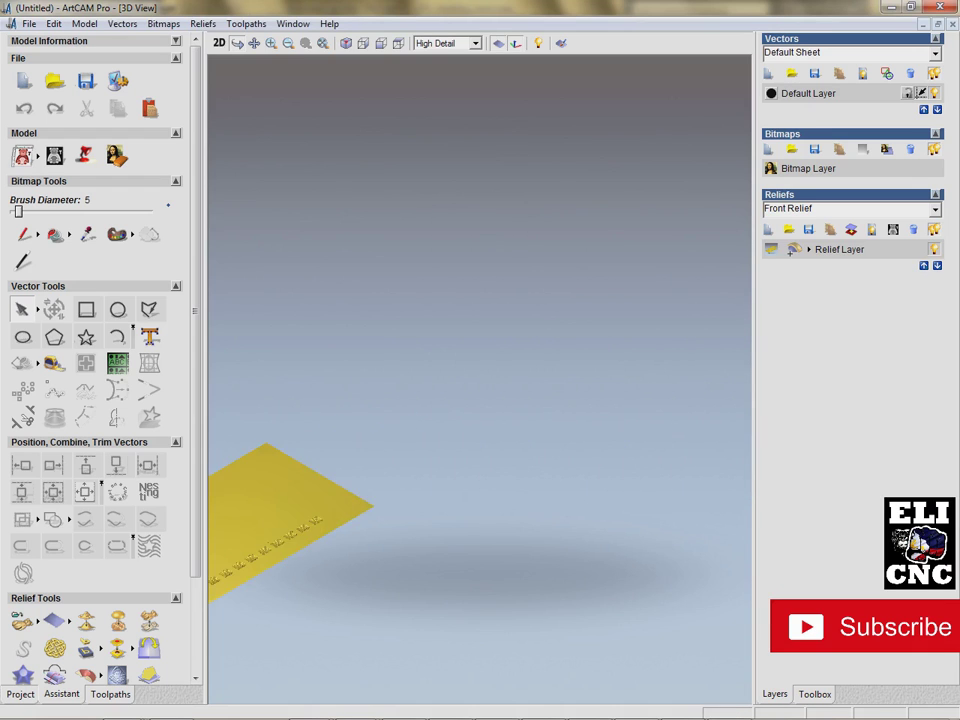
middle_drag(300, 494, 627, 400)
scroll(480, 380, up, 5)
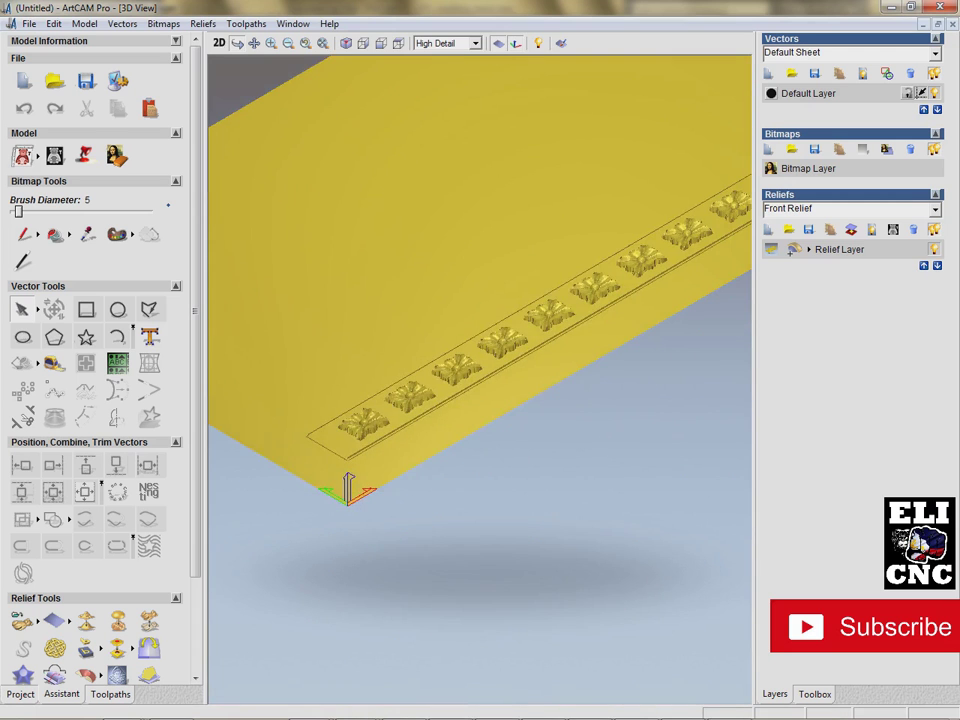
scroll(480, 380, up, 6)
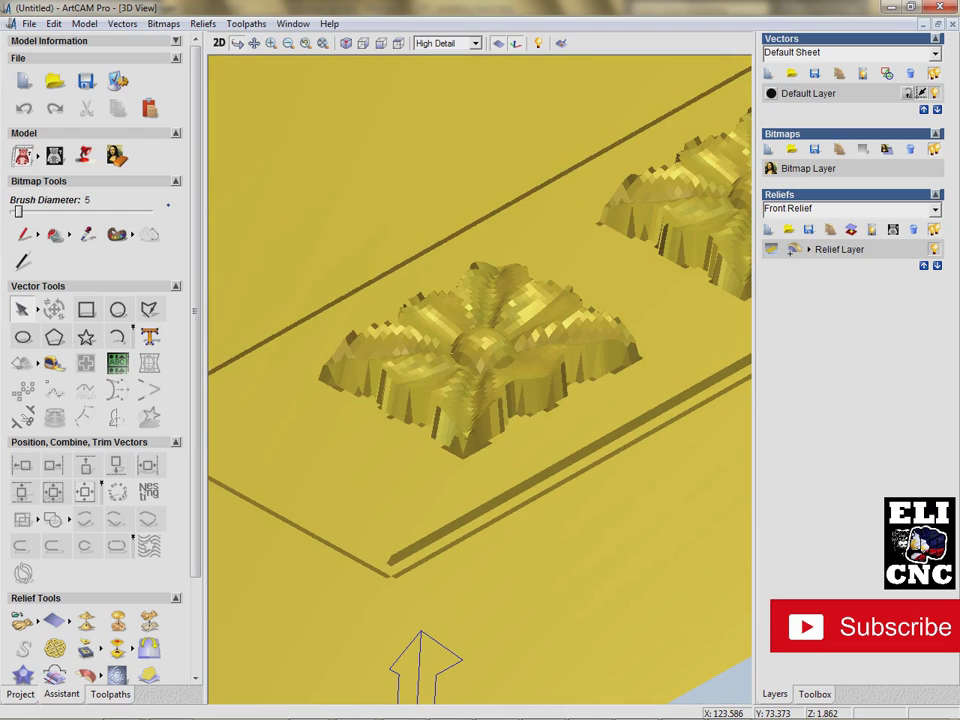
scroll(480, 360, up, 2)
middle_drag(480, 360, 365, 487)
drag(440, 360, 329, 702)
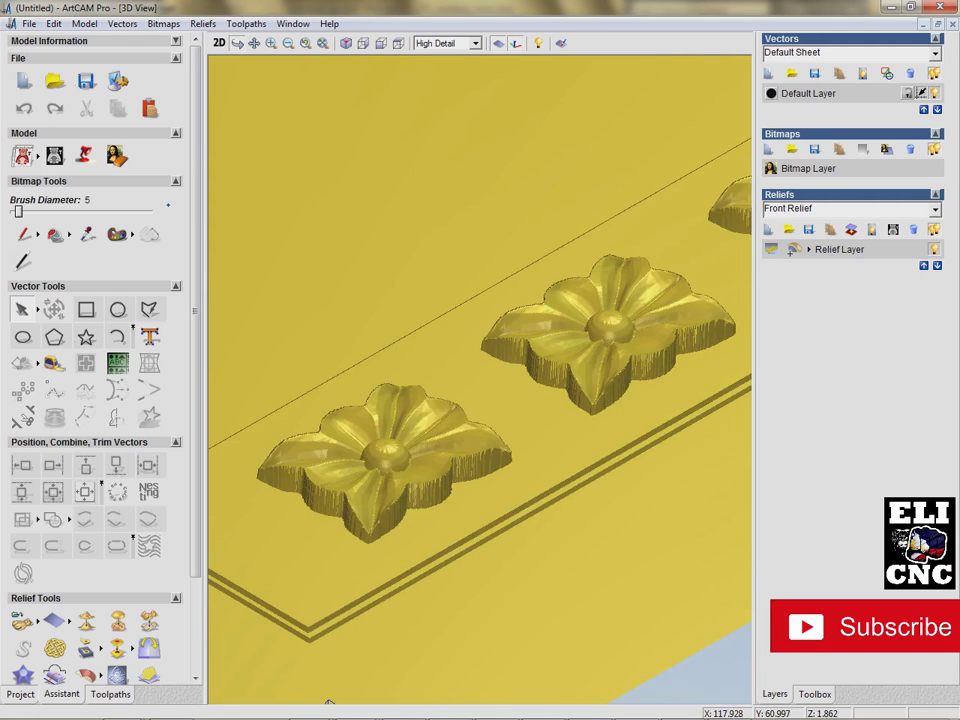
drag(329, 702, 335, 698)
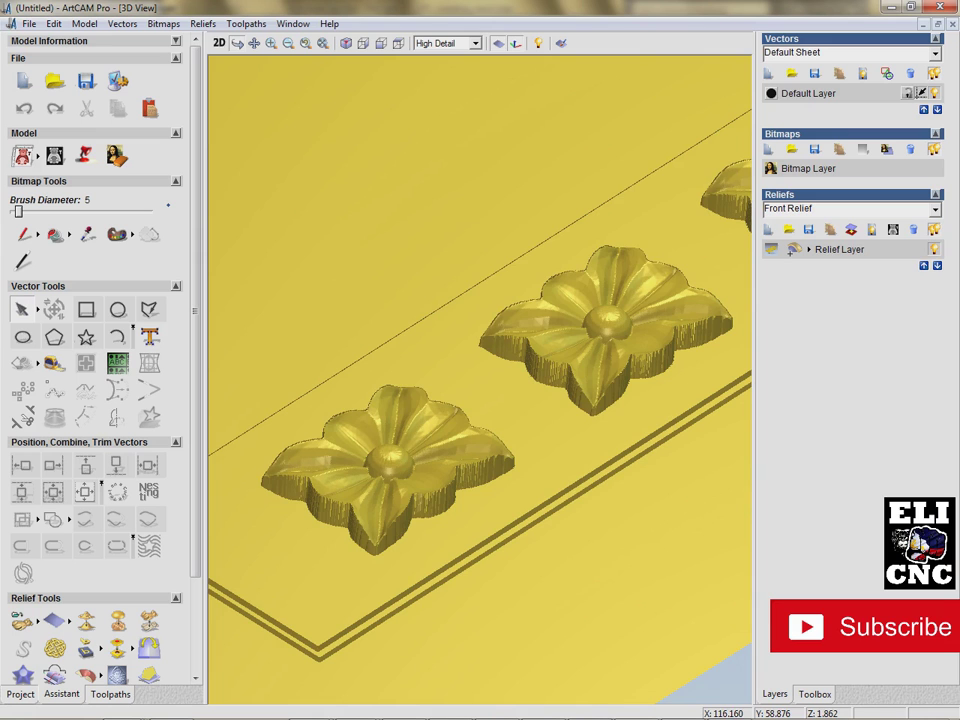
Inspect the first flower up close from several angles, checking its petals, centre dome and side walls.
scroll(390, 470, up, 4)
middle_drag(335, 510, 475, 385)
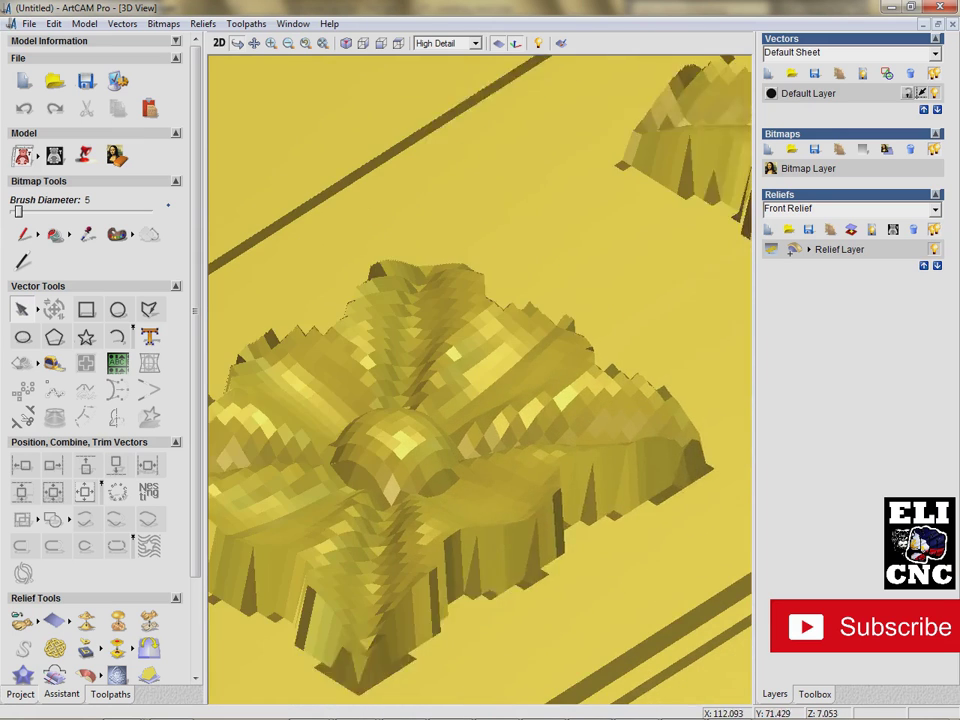
scroll(385, 455, up, 4)
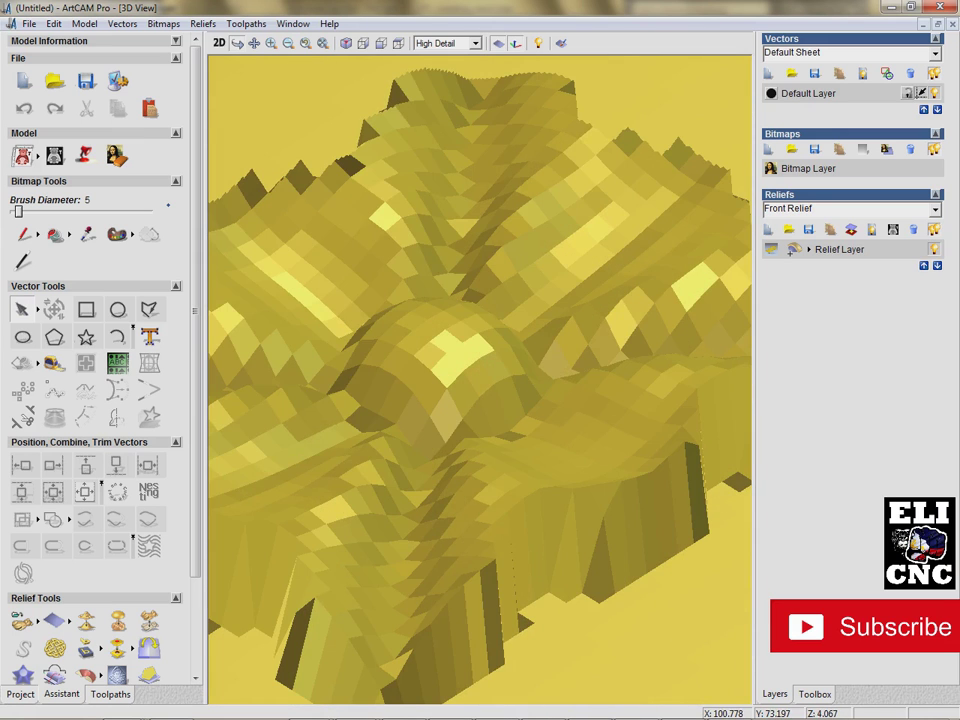
scroll(480, 380, down, 5)
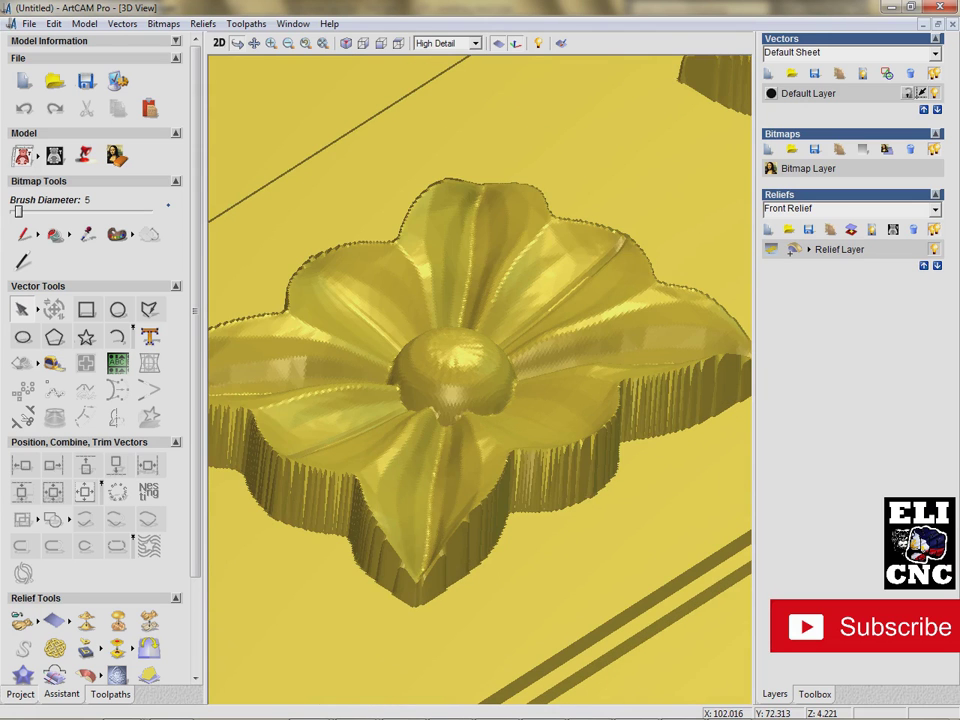
drag(490, 350, 420, 405)
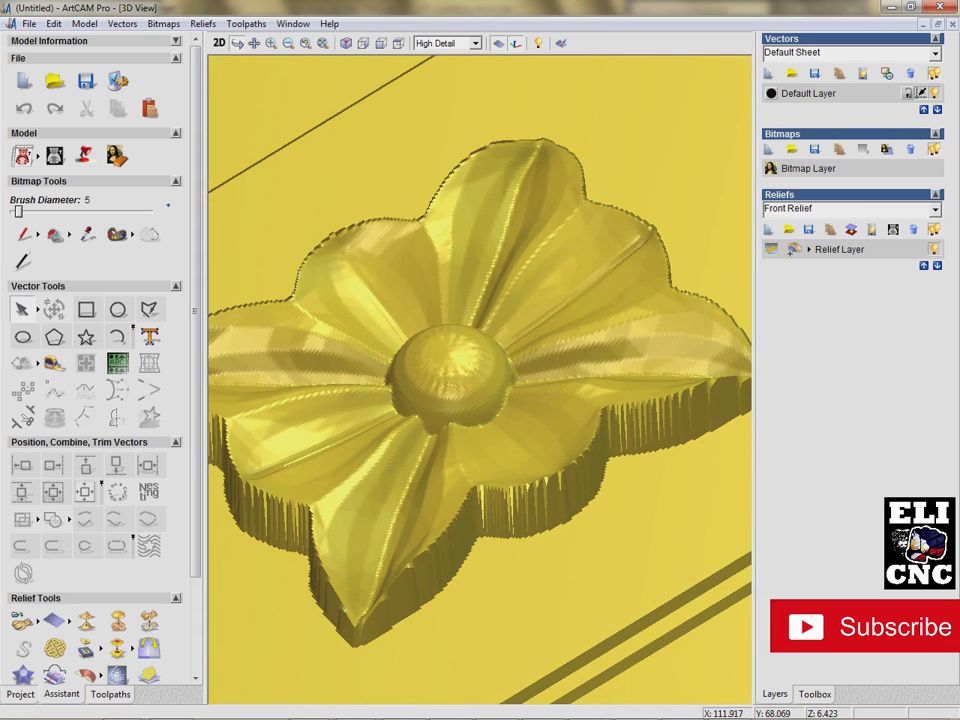
drag(420, 405, 520, 338)
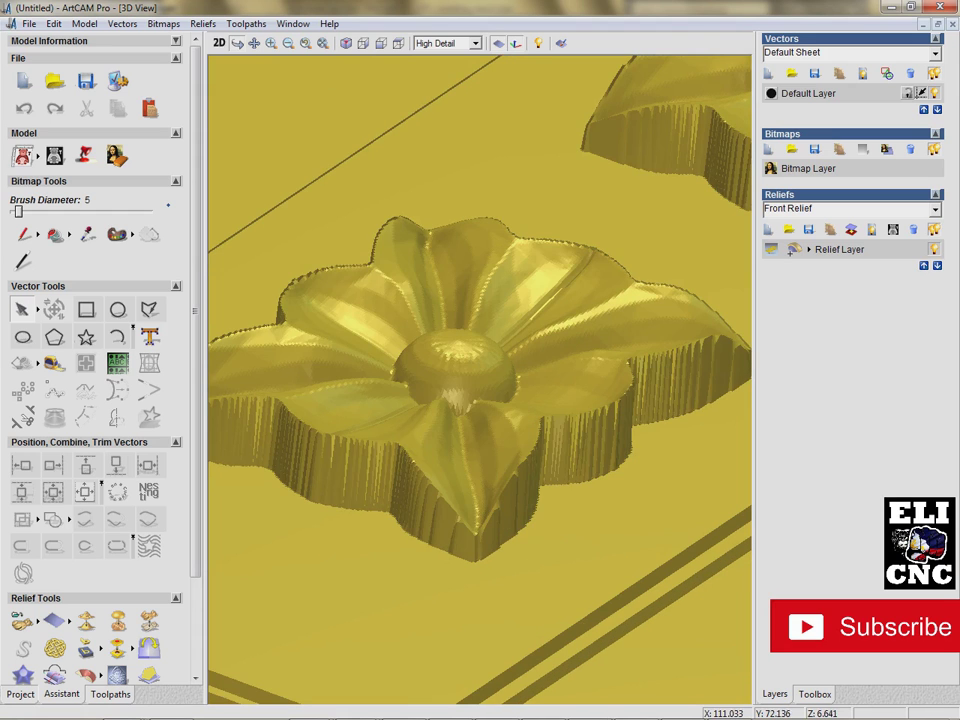
drag(480, 380, 450, 402)
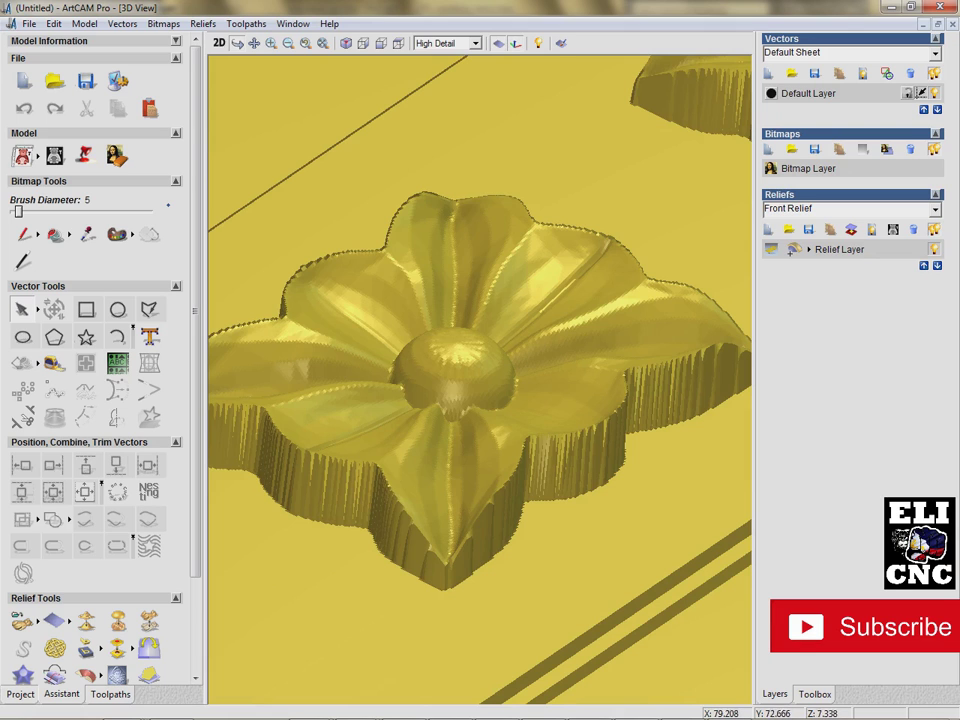
click(20, 694)
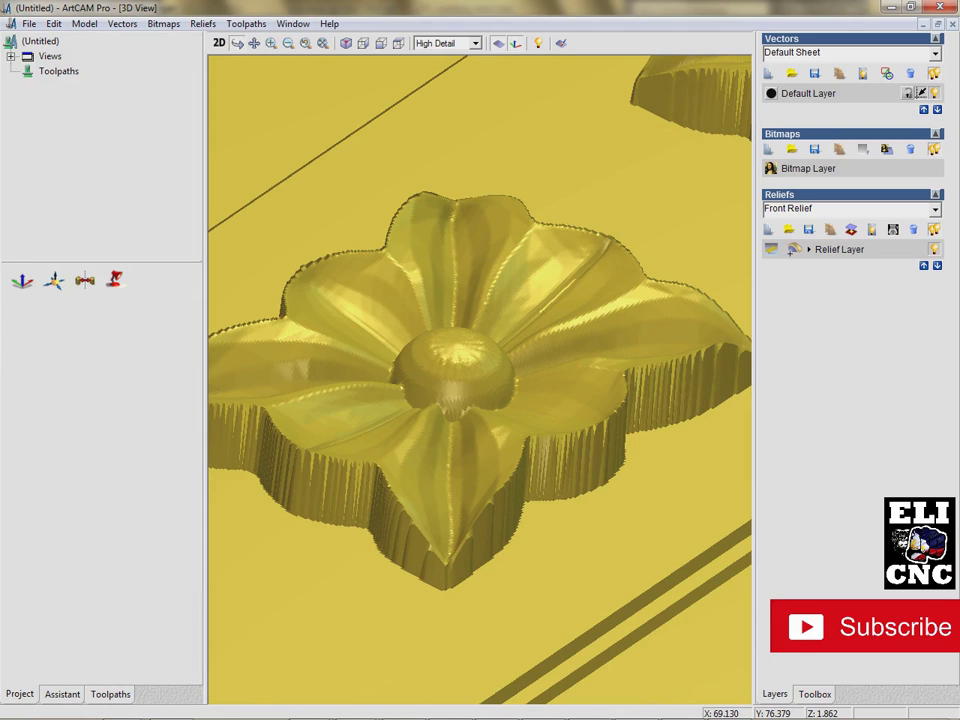
click(62, 694)
click(110, 693)
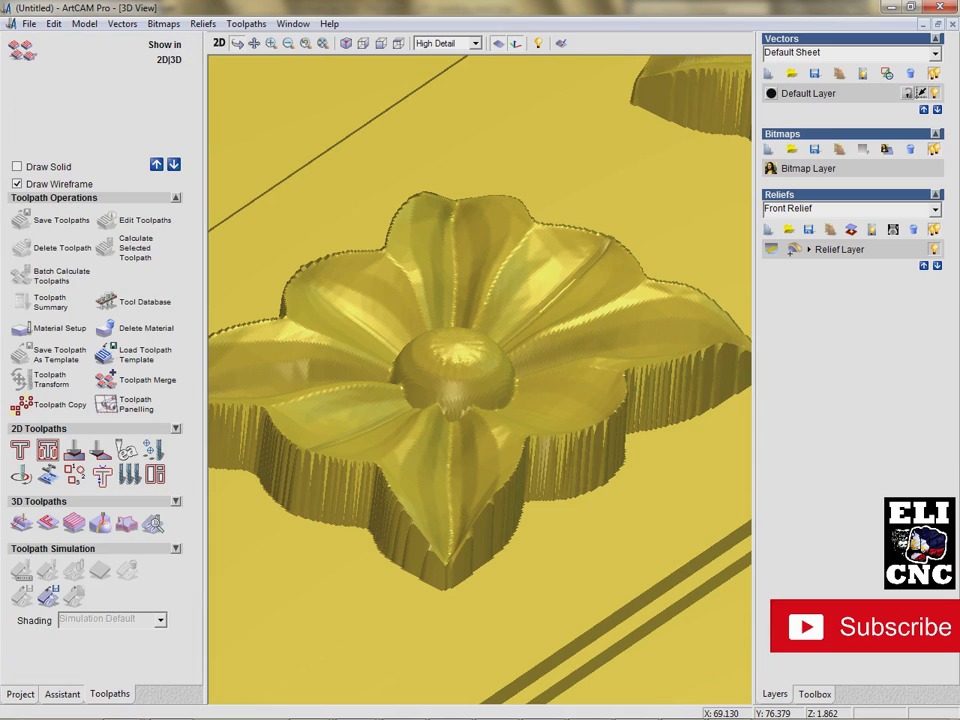
click(814, 694)
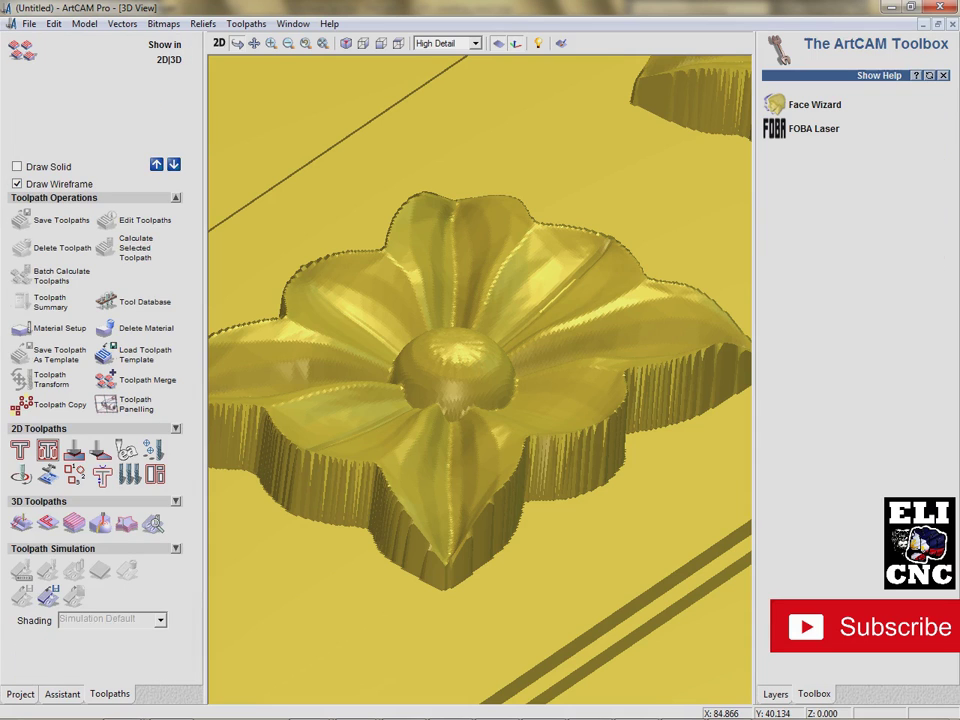
click(775, 694)
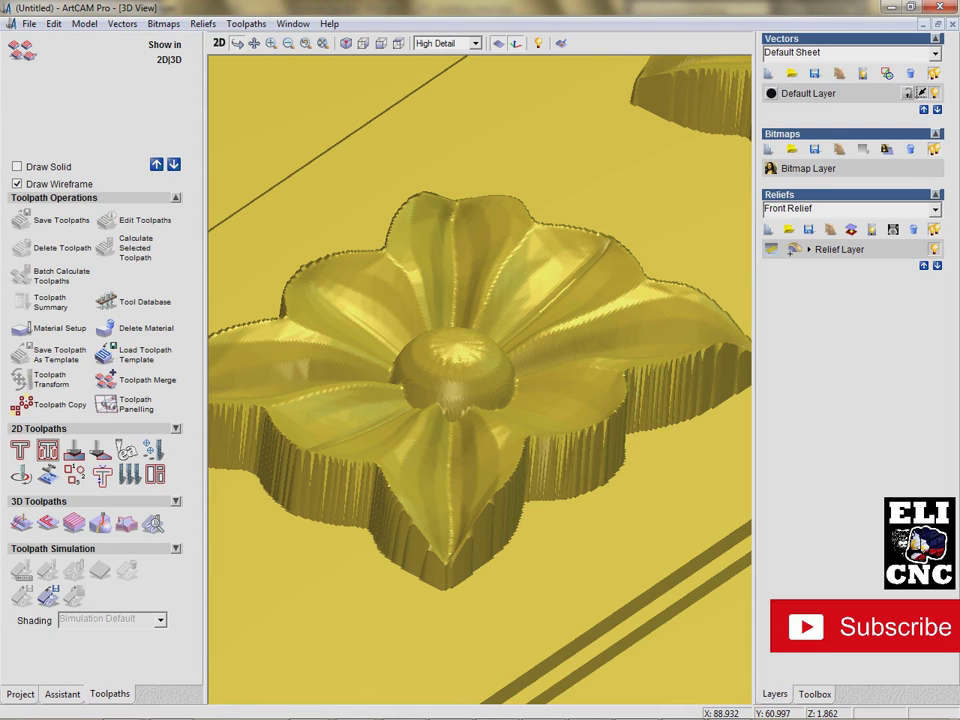
Return to the 2D view and preview the pasted relief there to check the flower strip's placement.
click(219, 43)
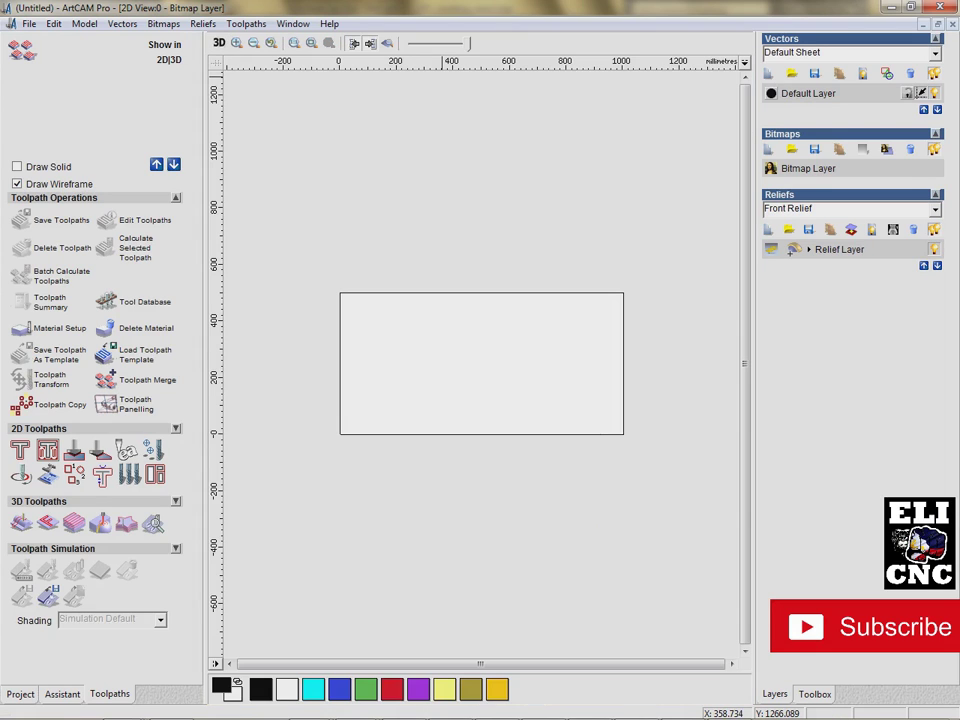
click(388, 43)
click(388, 43)
click(388, 43)
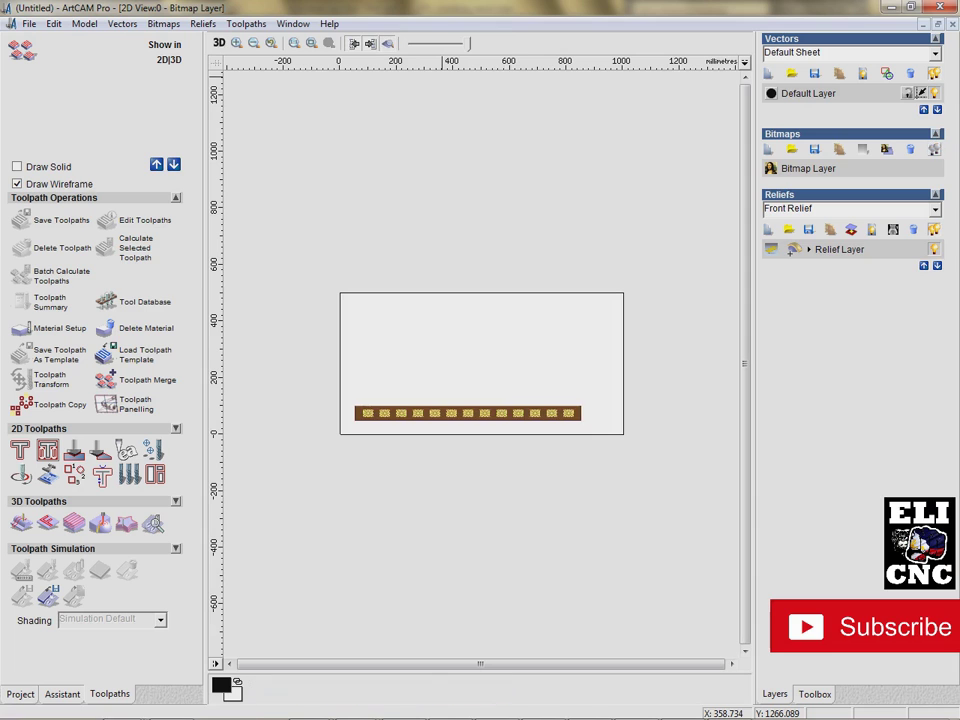
click(388, 43)
click(388, 43)
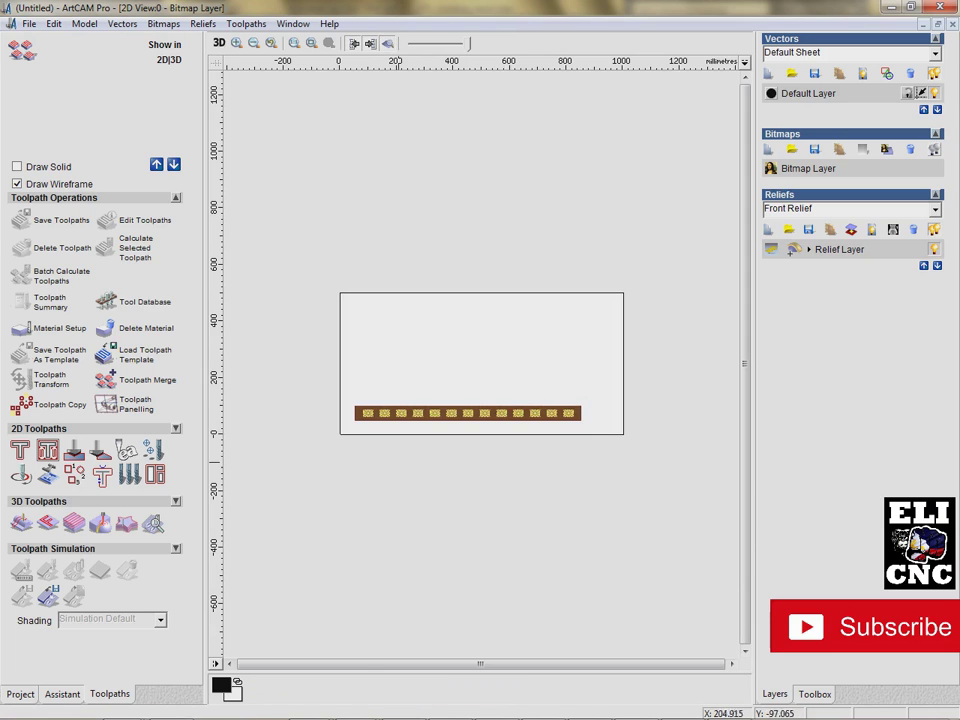
scroll(366, 409, up, 4)
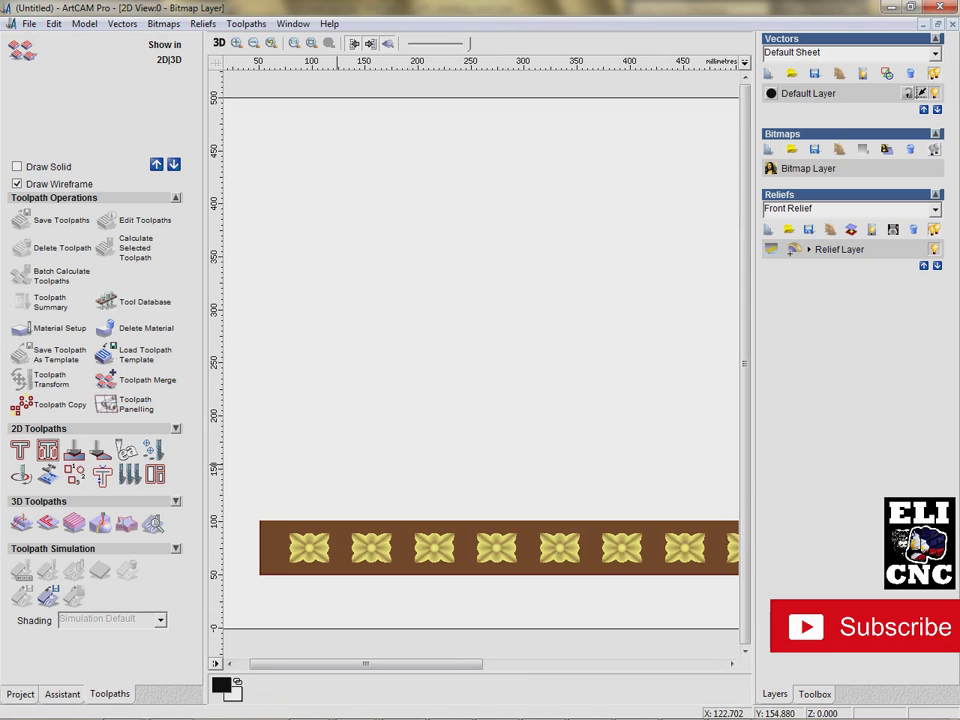
scroll(311, 552, down, 3)
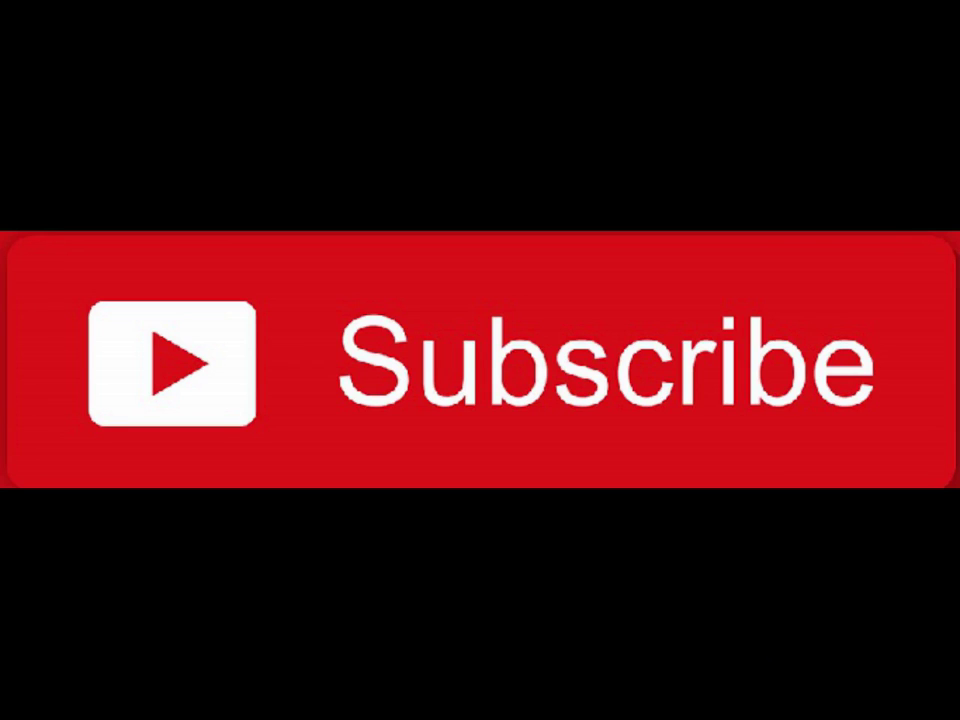